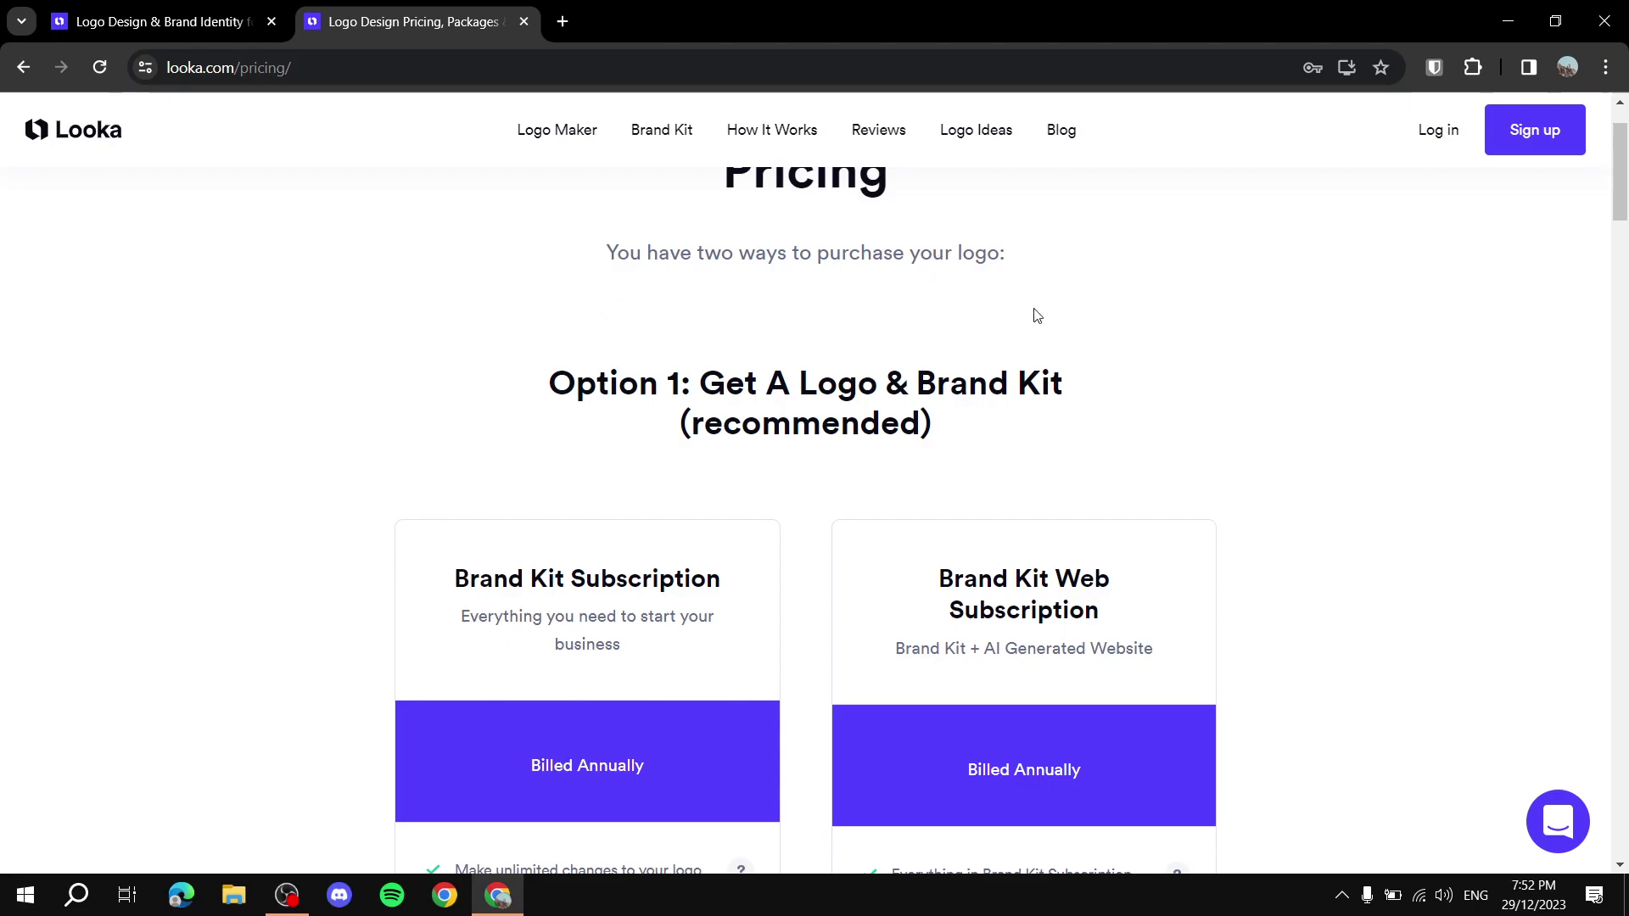
Step: Open the Logo Maker page and start a new logo for the company name "Tutorialist Explains"
{"action": "left_click", "coordinate": [573, 134]}
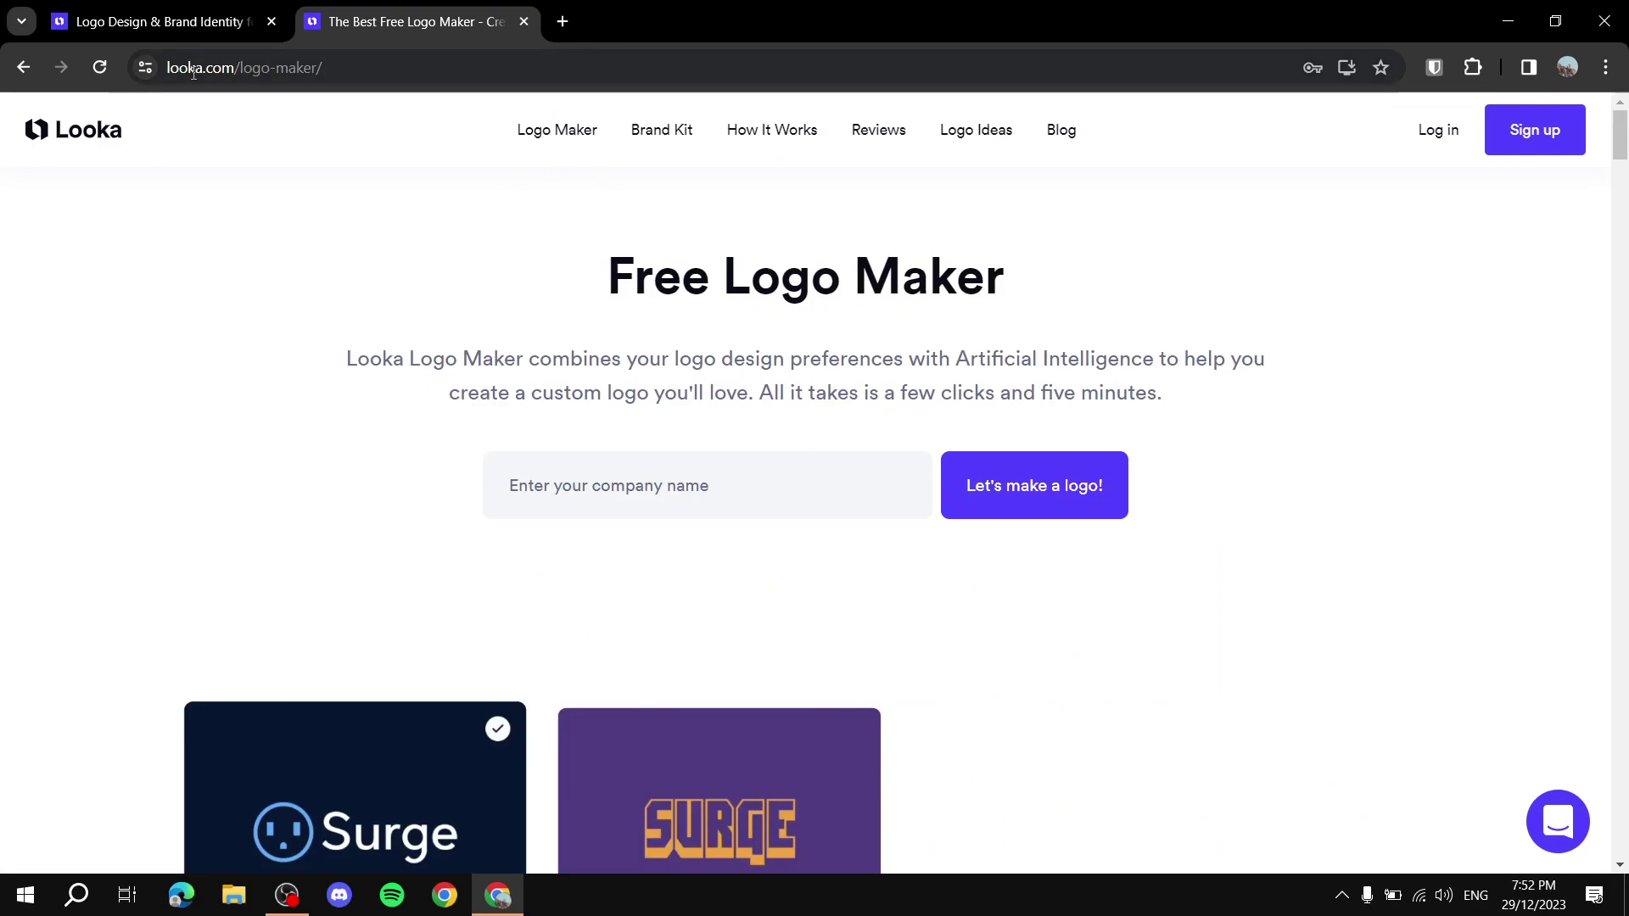
{"action": "left_click", "coordinate": [94, 130]}
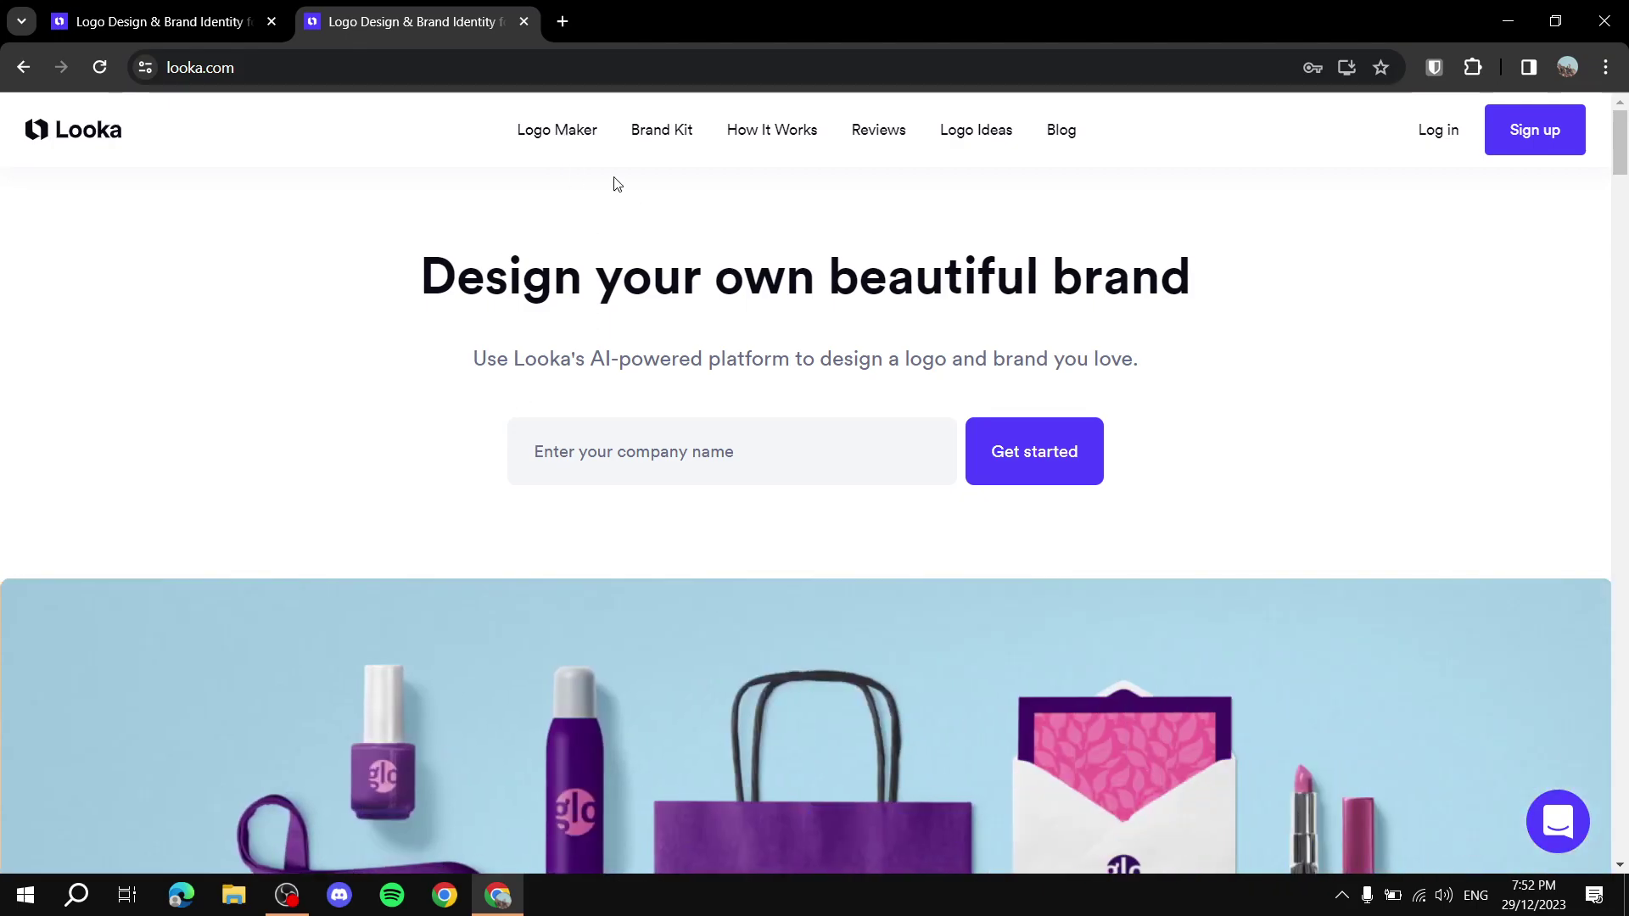
{"action": "left_click", "coordinate": [580, 140]}
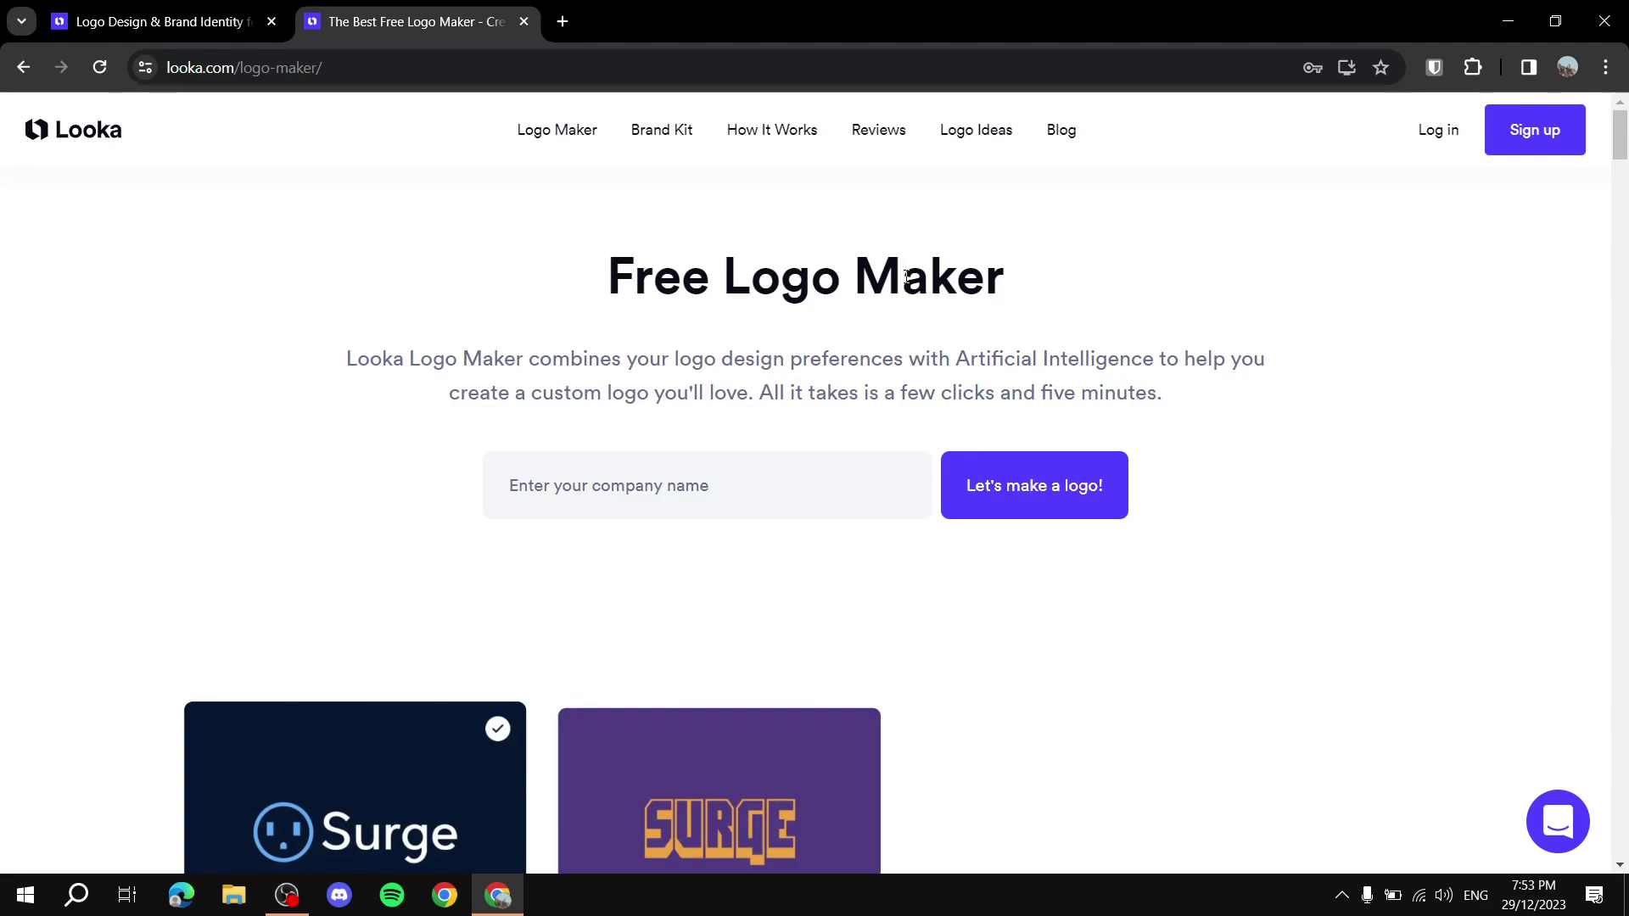
{"action": "scroll", "coordinate": [823, 436], "scroll_direction": "down", "scroll_amount": 1}
{"action": "scroll", "coordinate": [823, 436], "scroll_direction": "down", "scroll_amount": 1}
{"action": "left_click", "coordinate": [818, 353]}
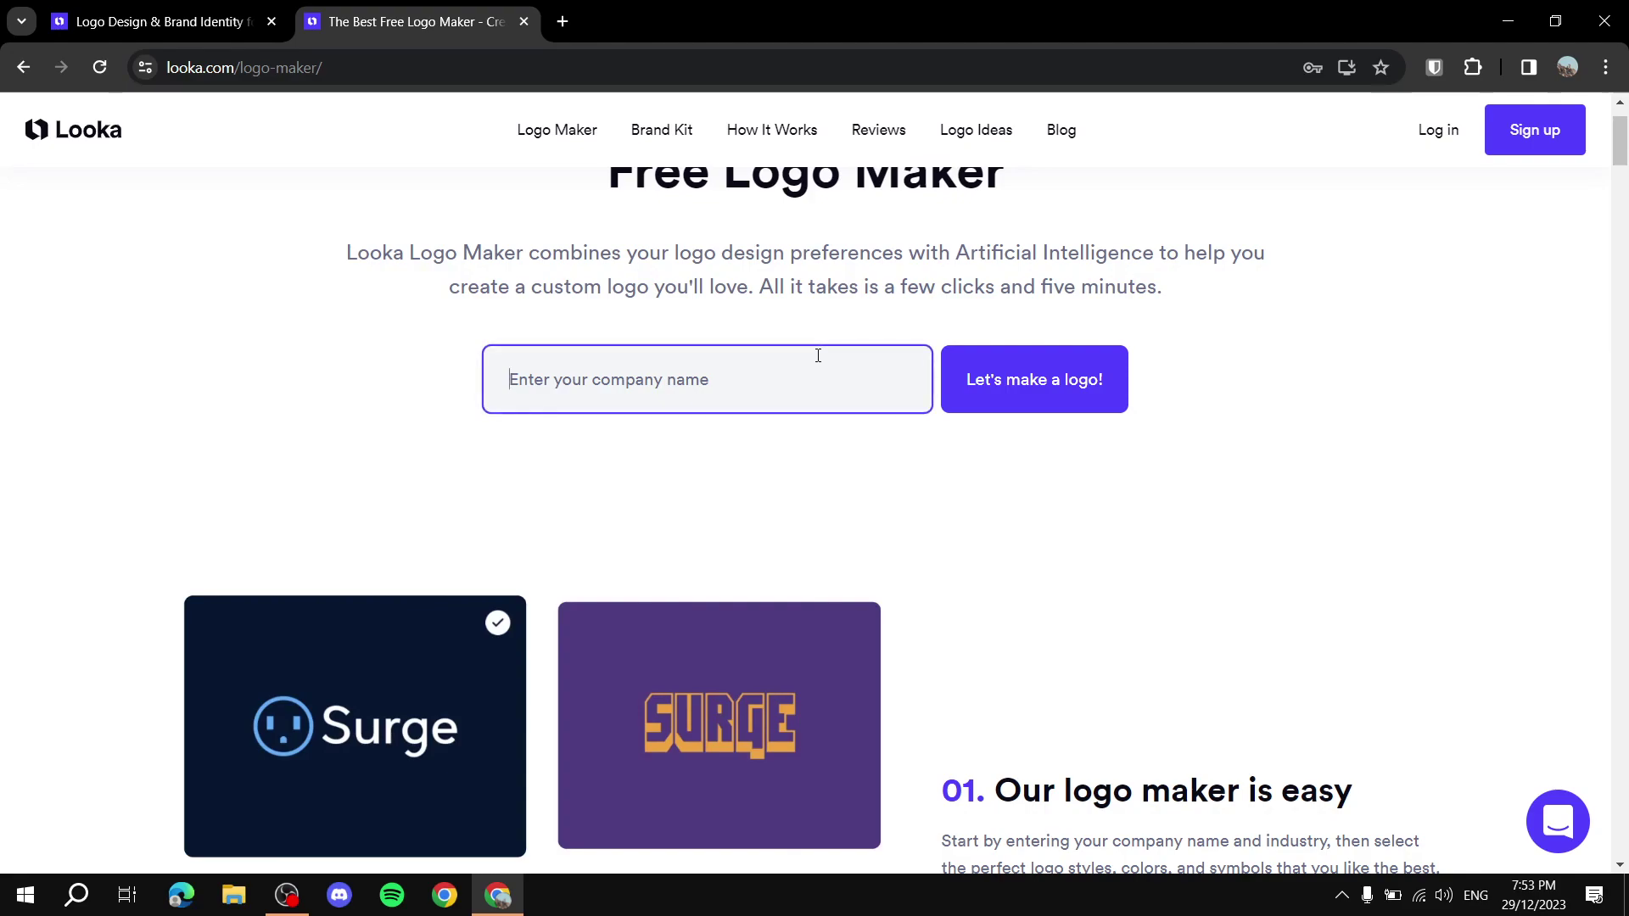
{"action": "type", "text": "Tut"}
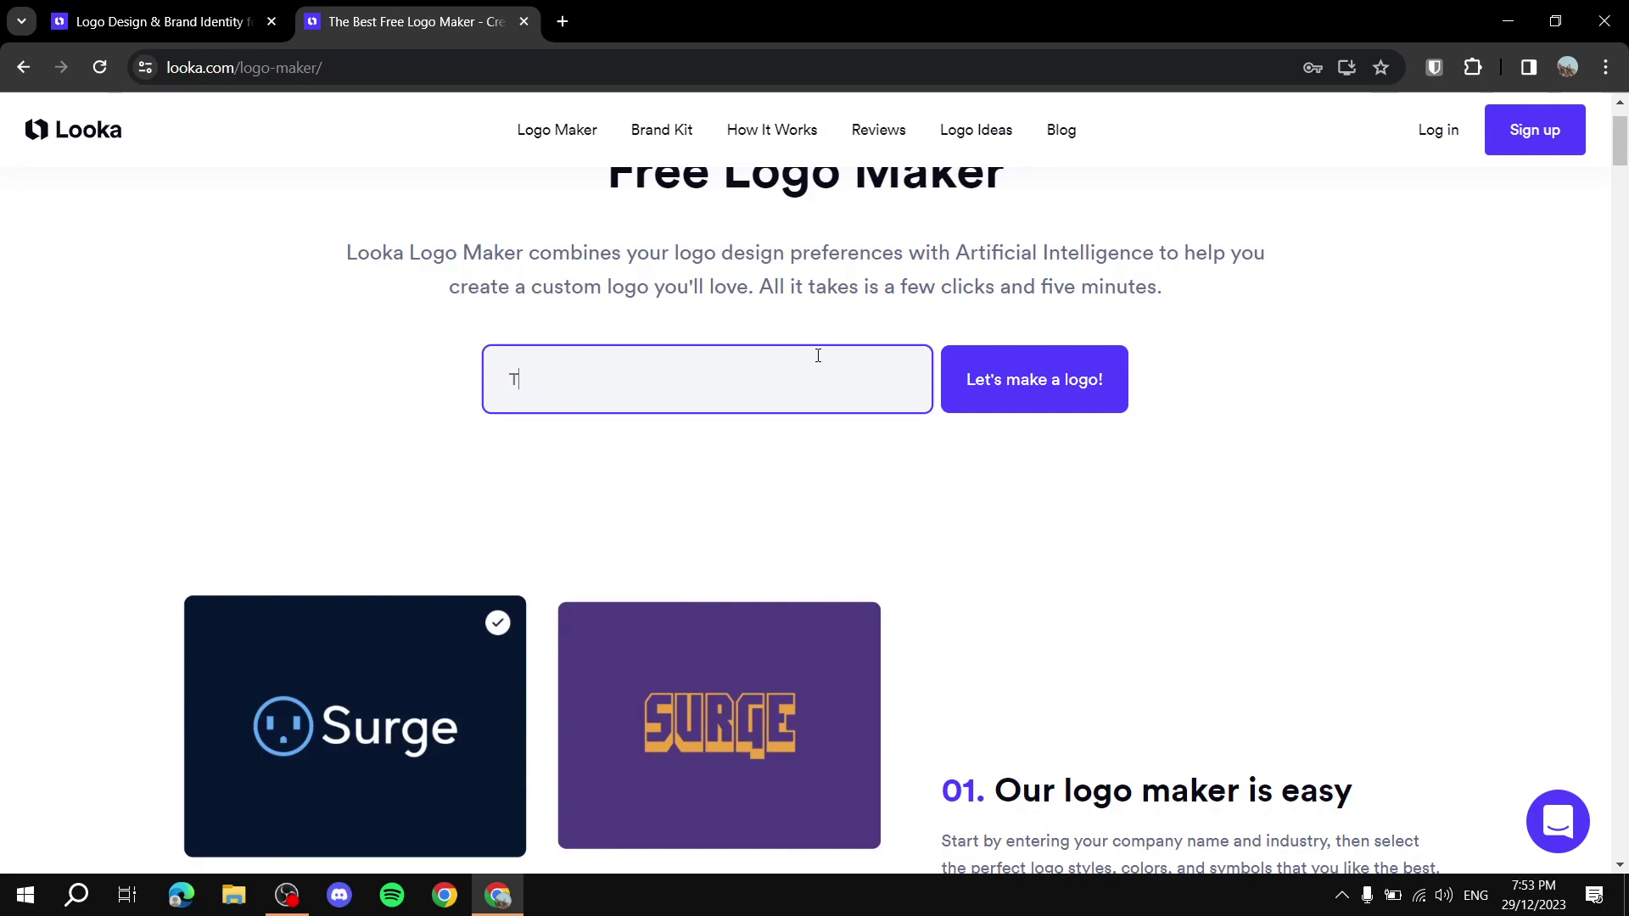
{"action": "type", "text": "orialist Explains"}
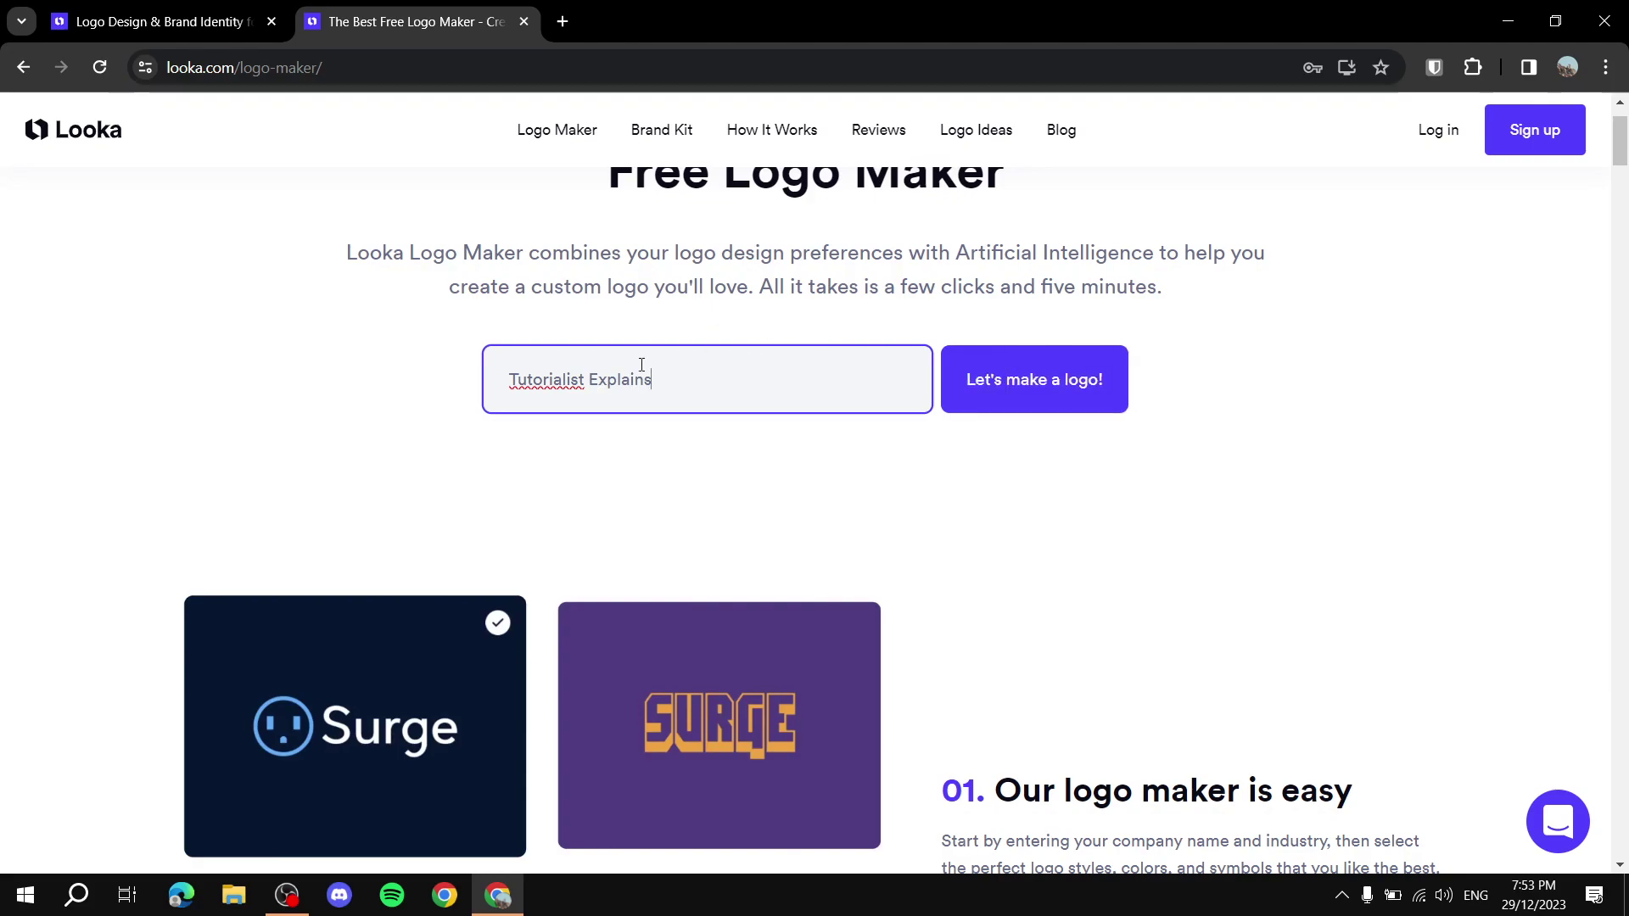
{"action": "left_click", "coordinate": [1050, 365]}
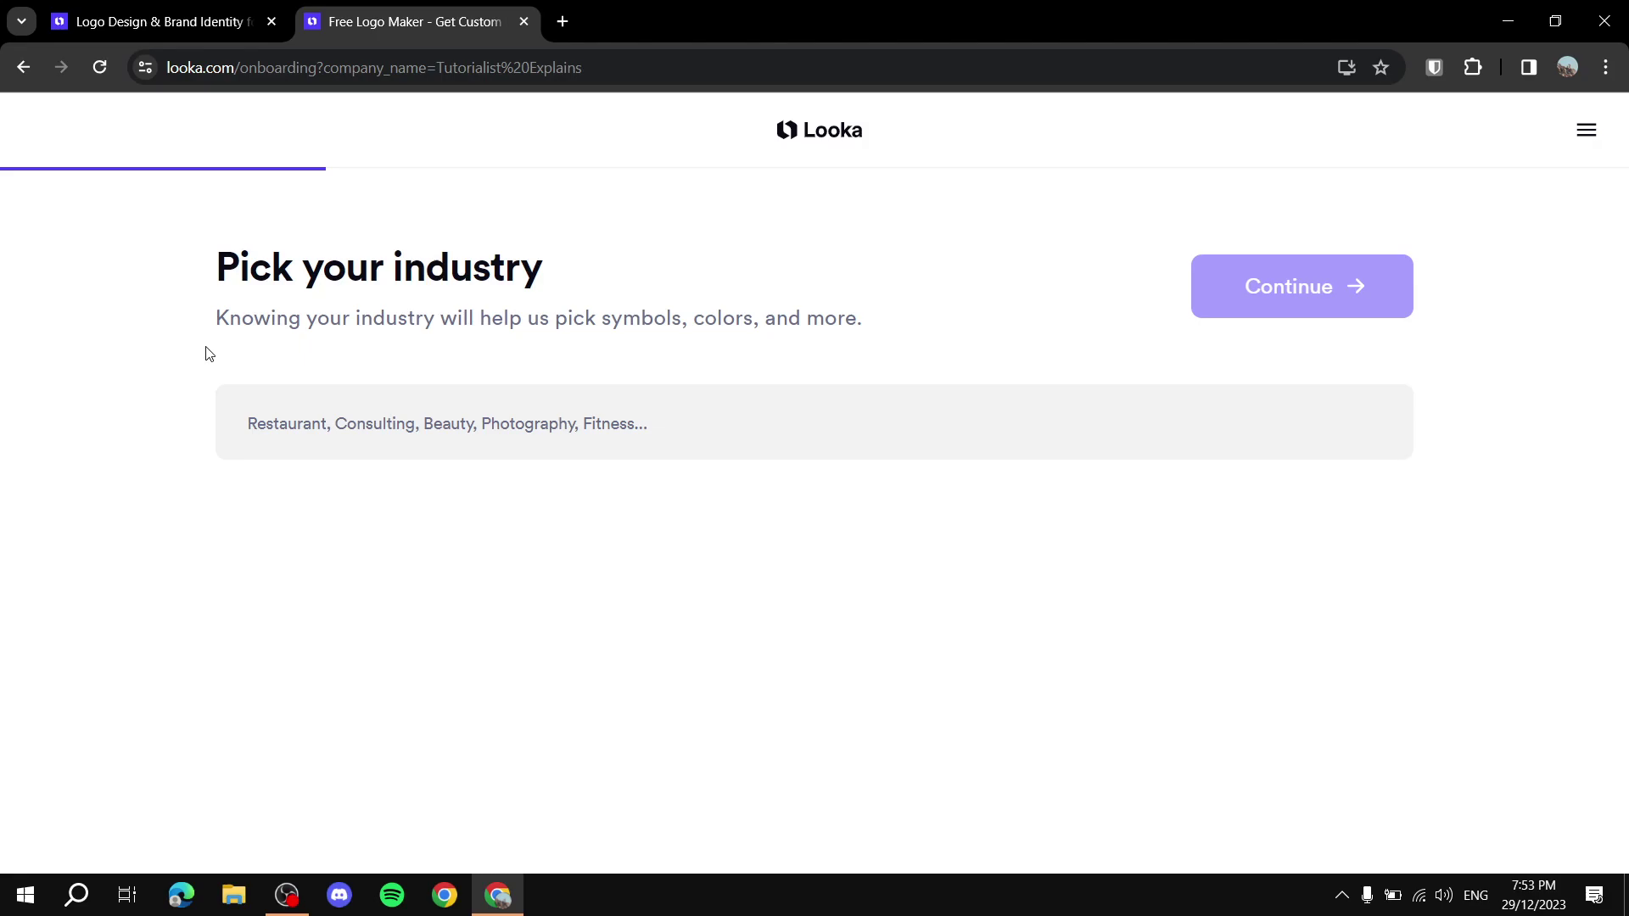
Step: Choose Astrology as the company's industry and continue to the logo inspiration page
{"action": "left_click_drag", "start_coordinate": [225, 318], "coordinate": [876, 307]}
{"action": "left_click", "coordinate": [895, 309]}
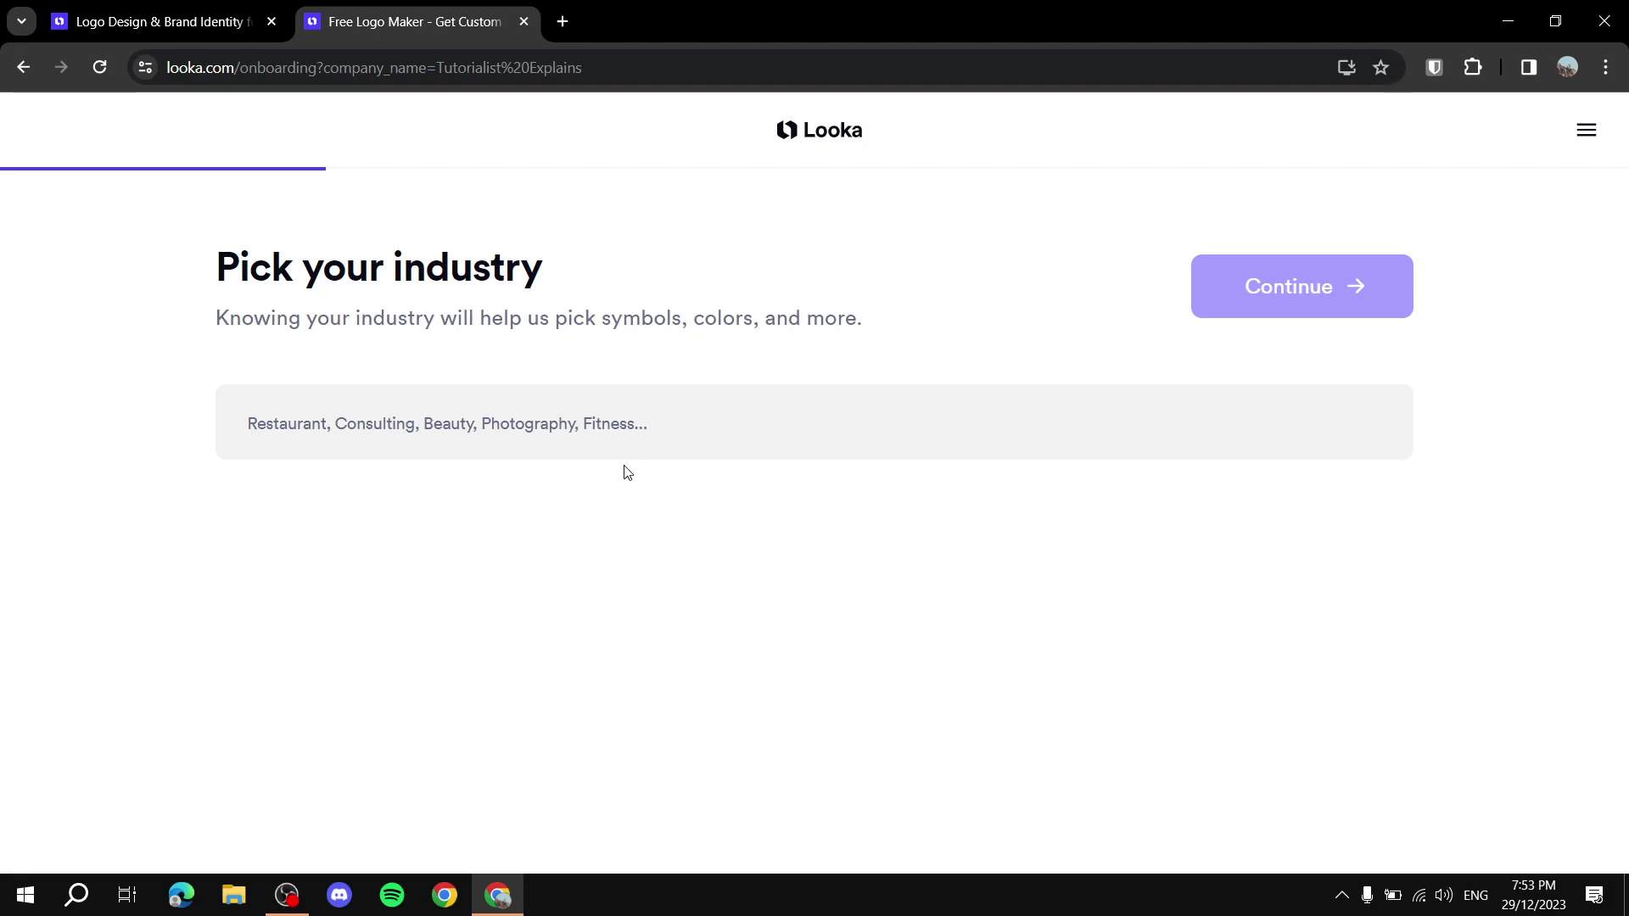
{"action": "left_click", "coordinate": [528, 399]}
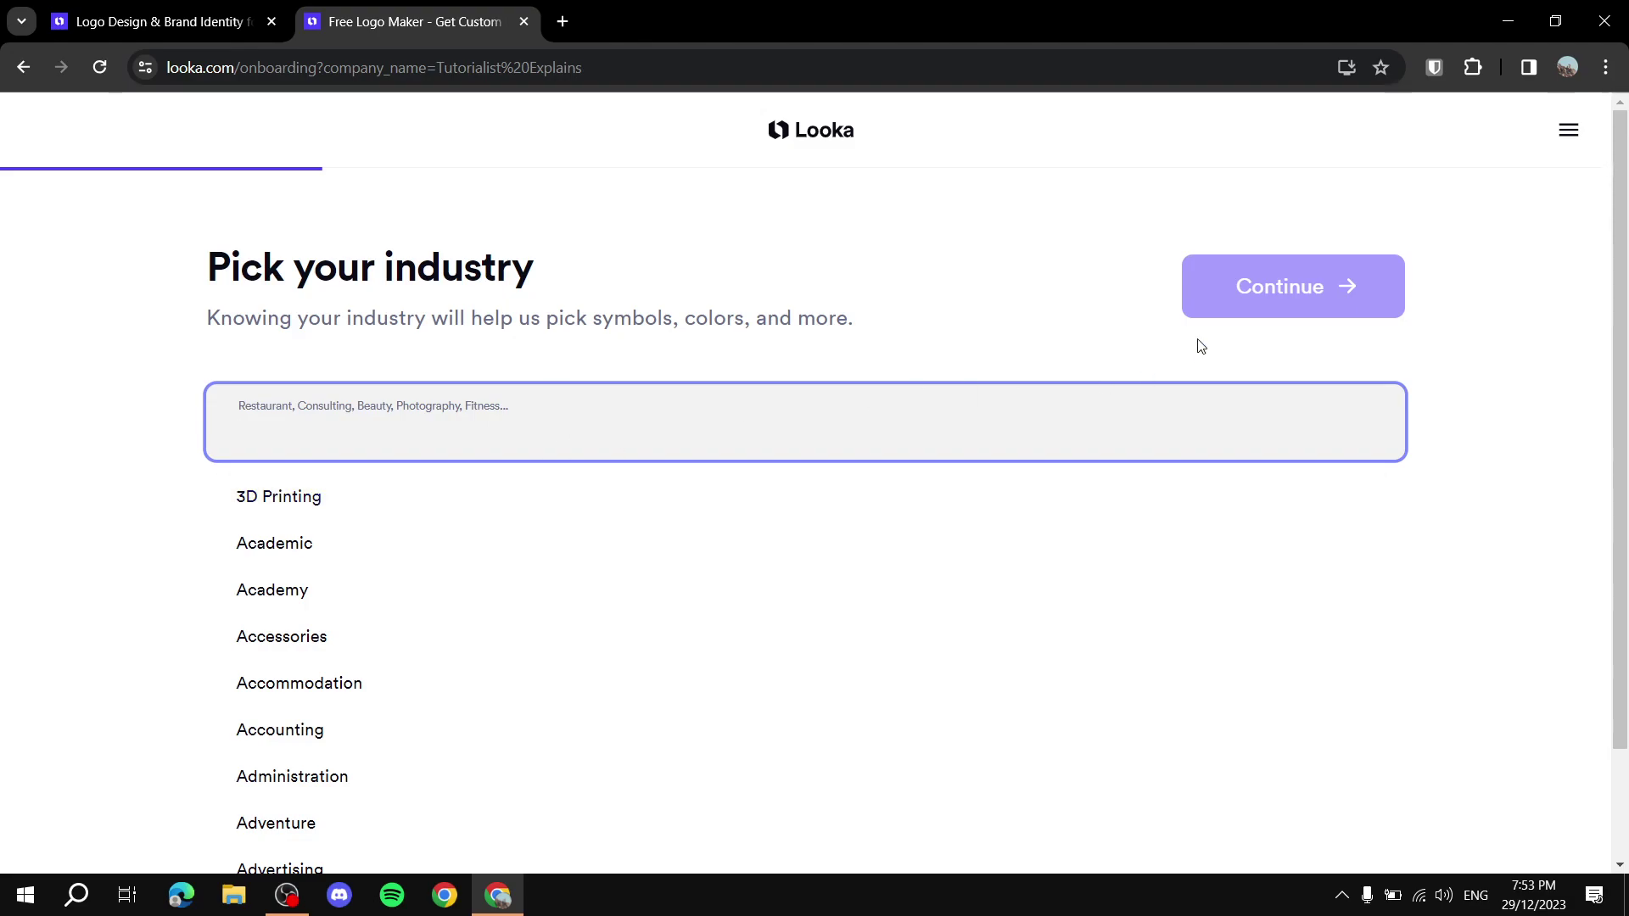
{"action": "scroll", "coordinate": [611, 492], "scroll_direction": "down", "scroll_amount": 1}
{"action": "scroll", "coordinate": [545, 506], "scroll_direction": "down", "scroll_amount": 10}
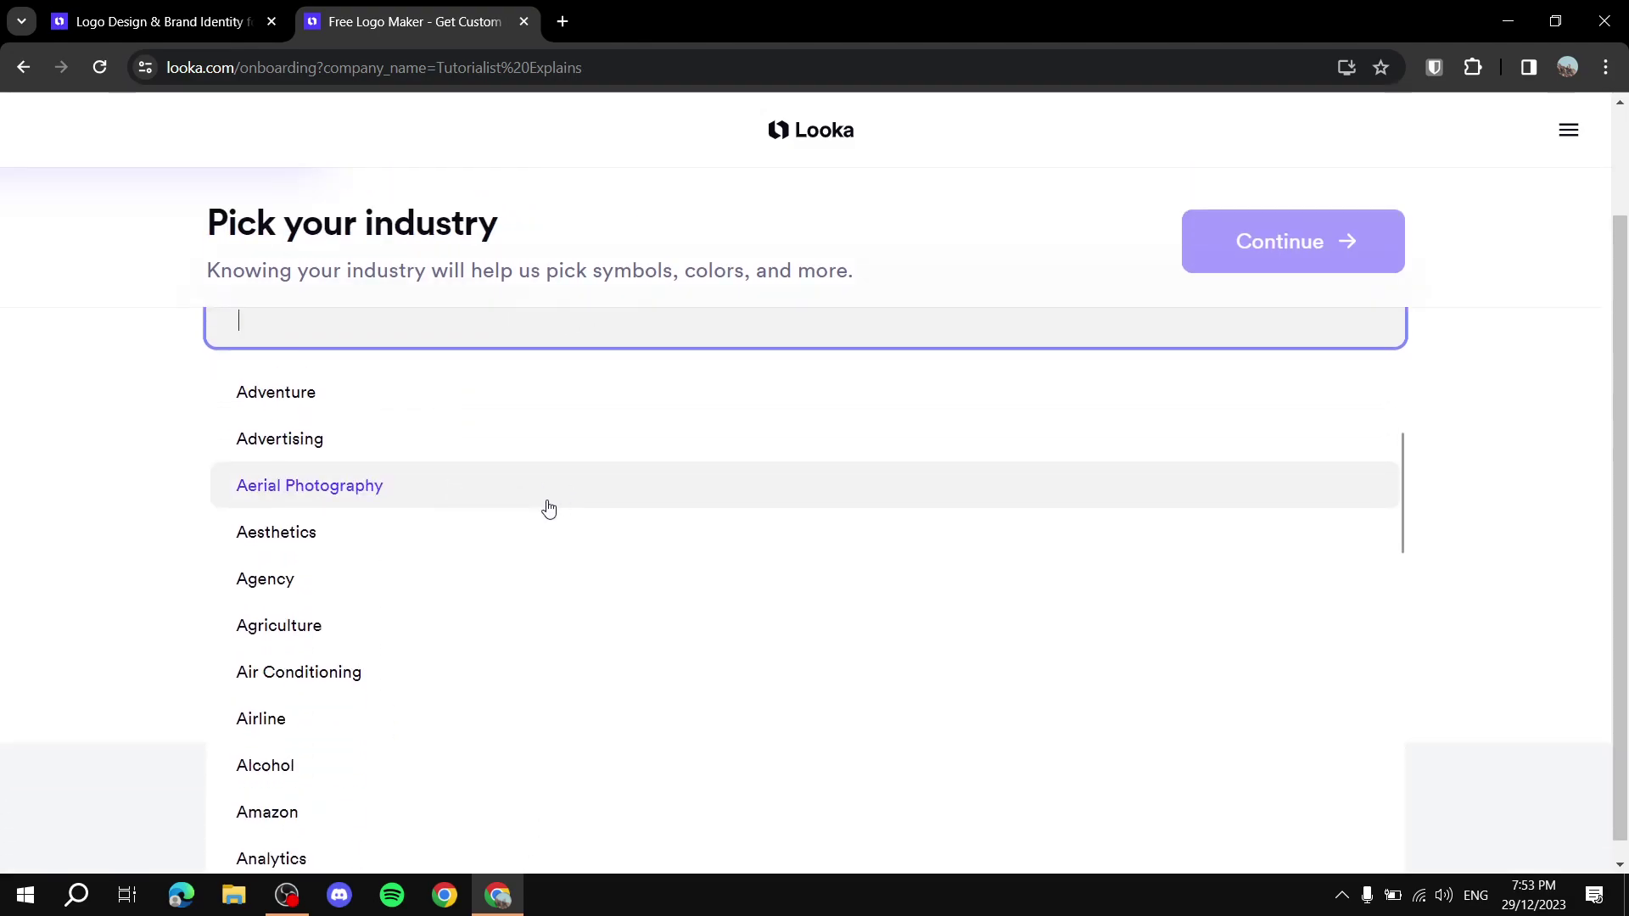
{"action": "scroll", "coordinate": [543, 507], "scroll_direction": "down", "scroll_amount": 6}
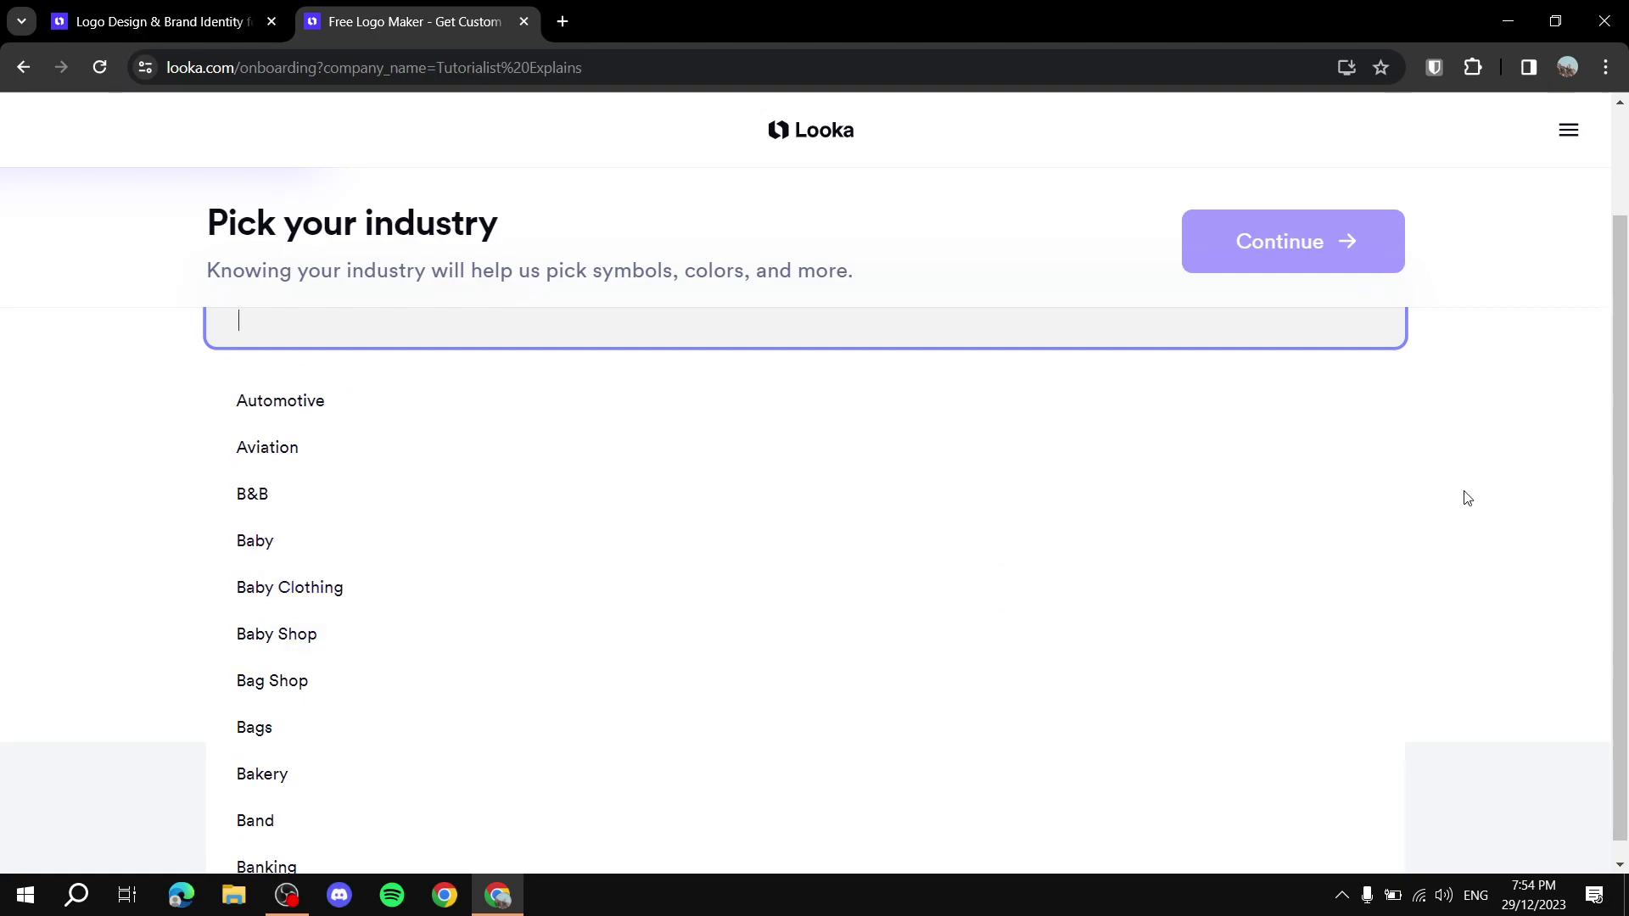
{"action": "scroll", "coordinate": [1559, 490], "scroll_direction": "down", "scroll_amount": 1}
{"action": "scroll", "coordinate": [843, 509], "scroll_direction": "up", "scroll_amount": 10}
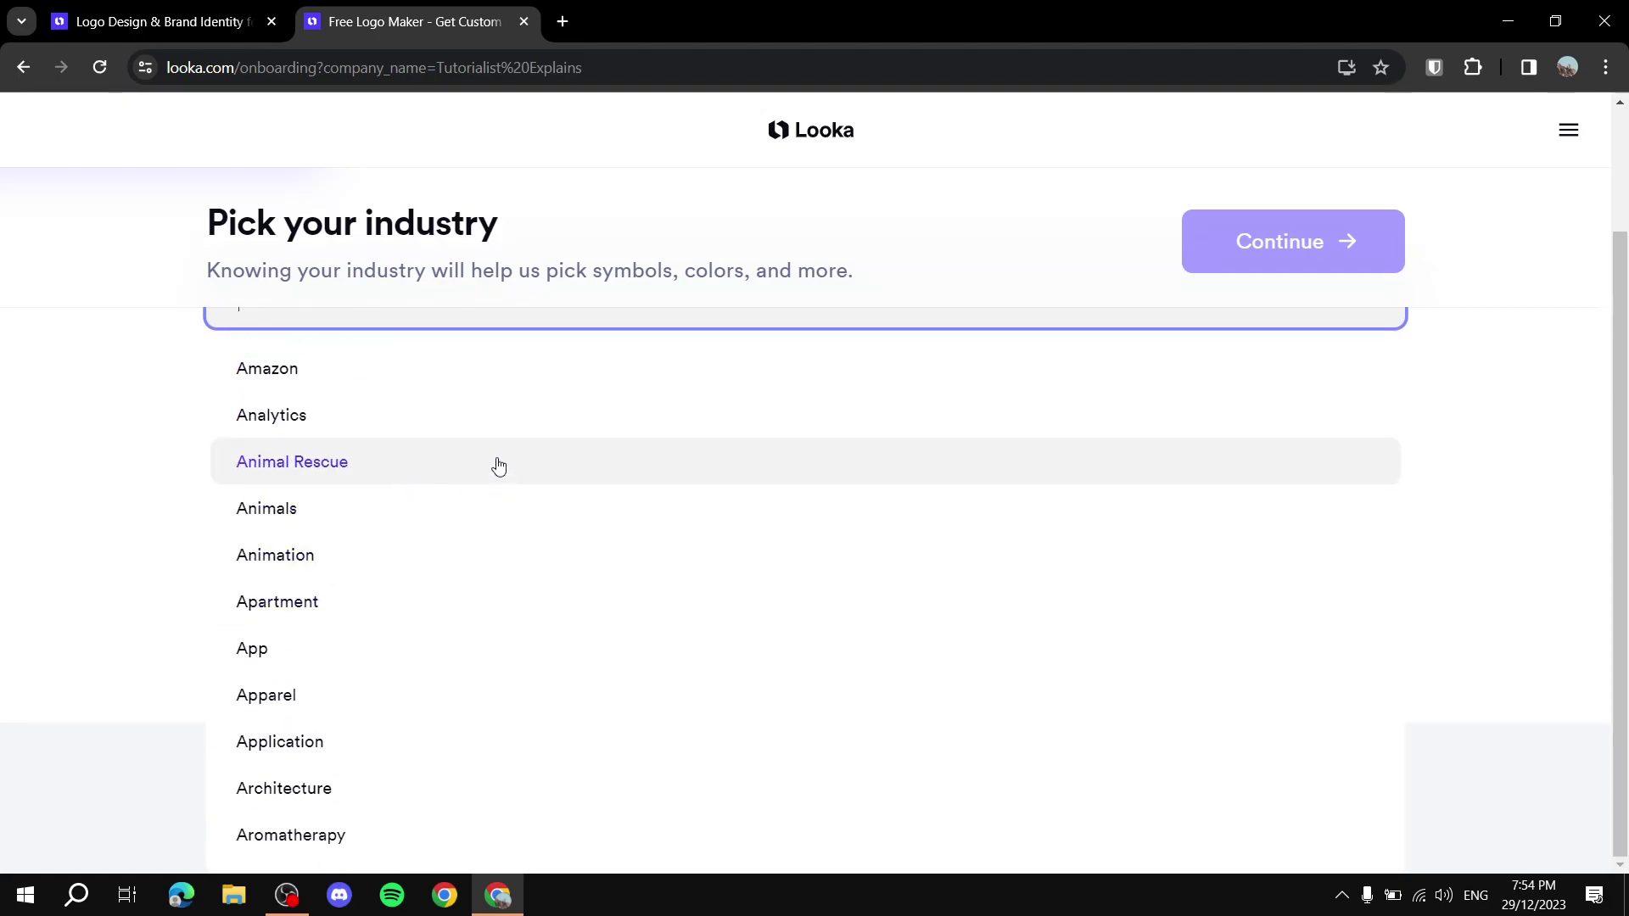
{"action": "scroll", "coordinate": [416, 458], "scroll_direction": "down", "scroll_amount": 4}
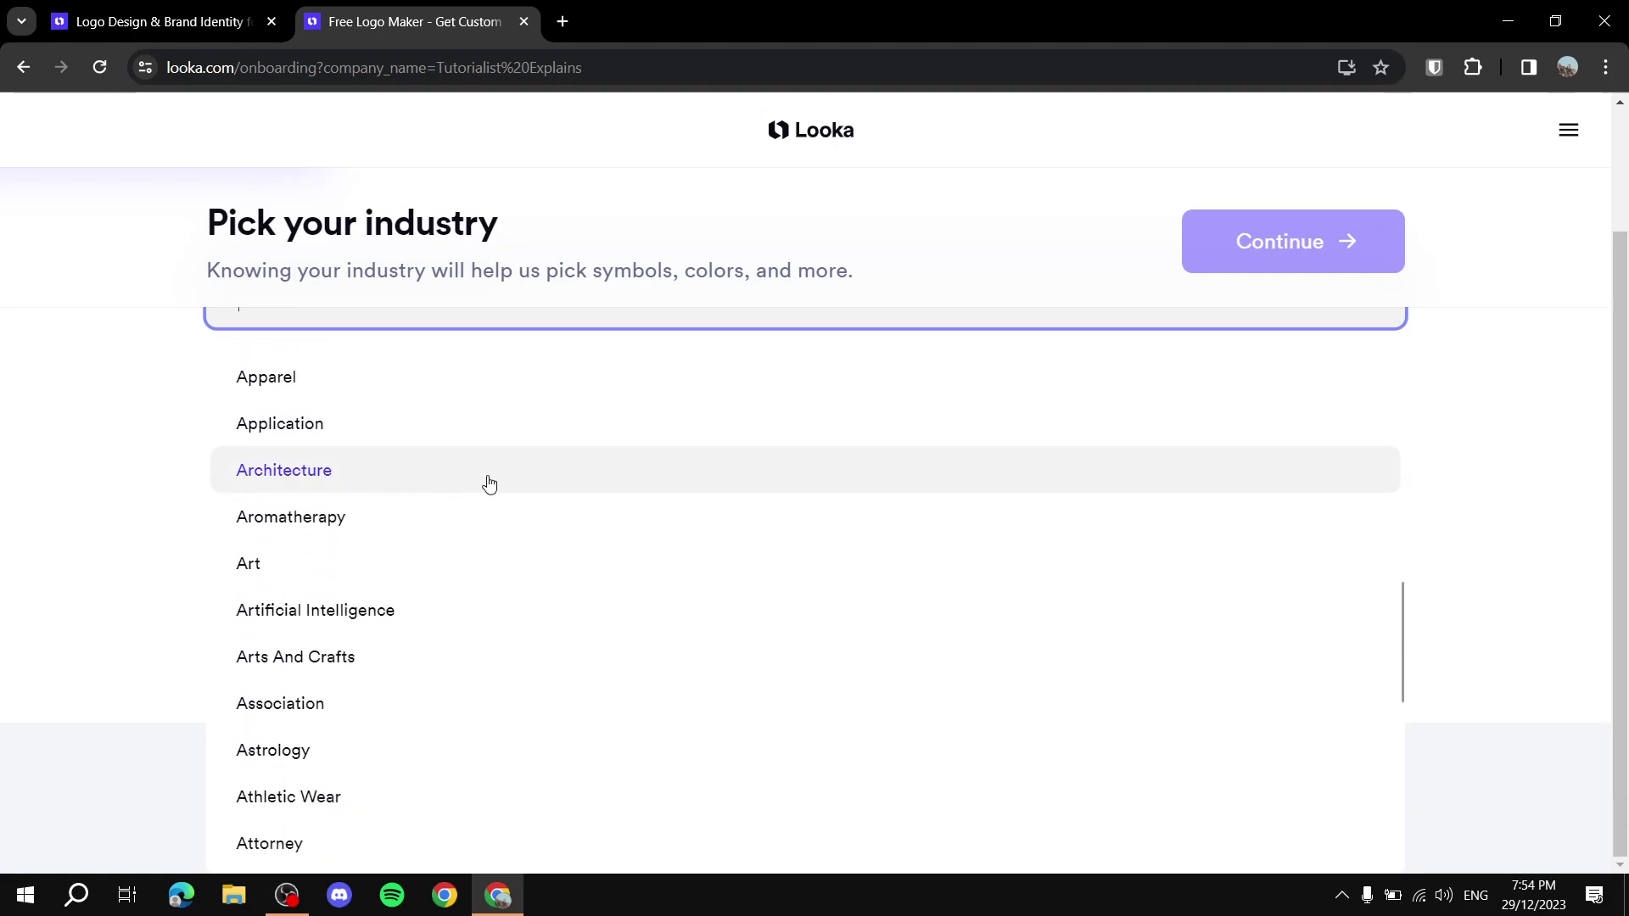
{"action": "scroll", "coordinate": [424, 496], "scroll_direction": "down", "scroll_amount": 1}
{"action": "scroll", "coordinate": [441, 524], "scroll_direction": "down", "scroll_amount": 1}
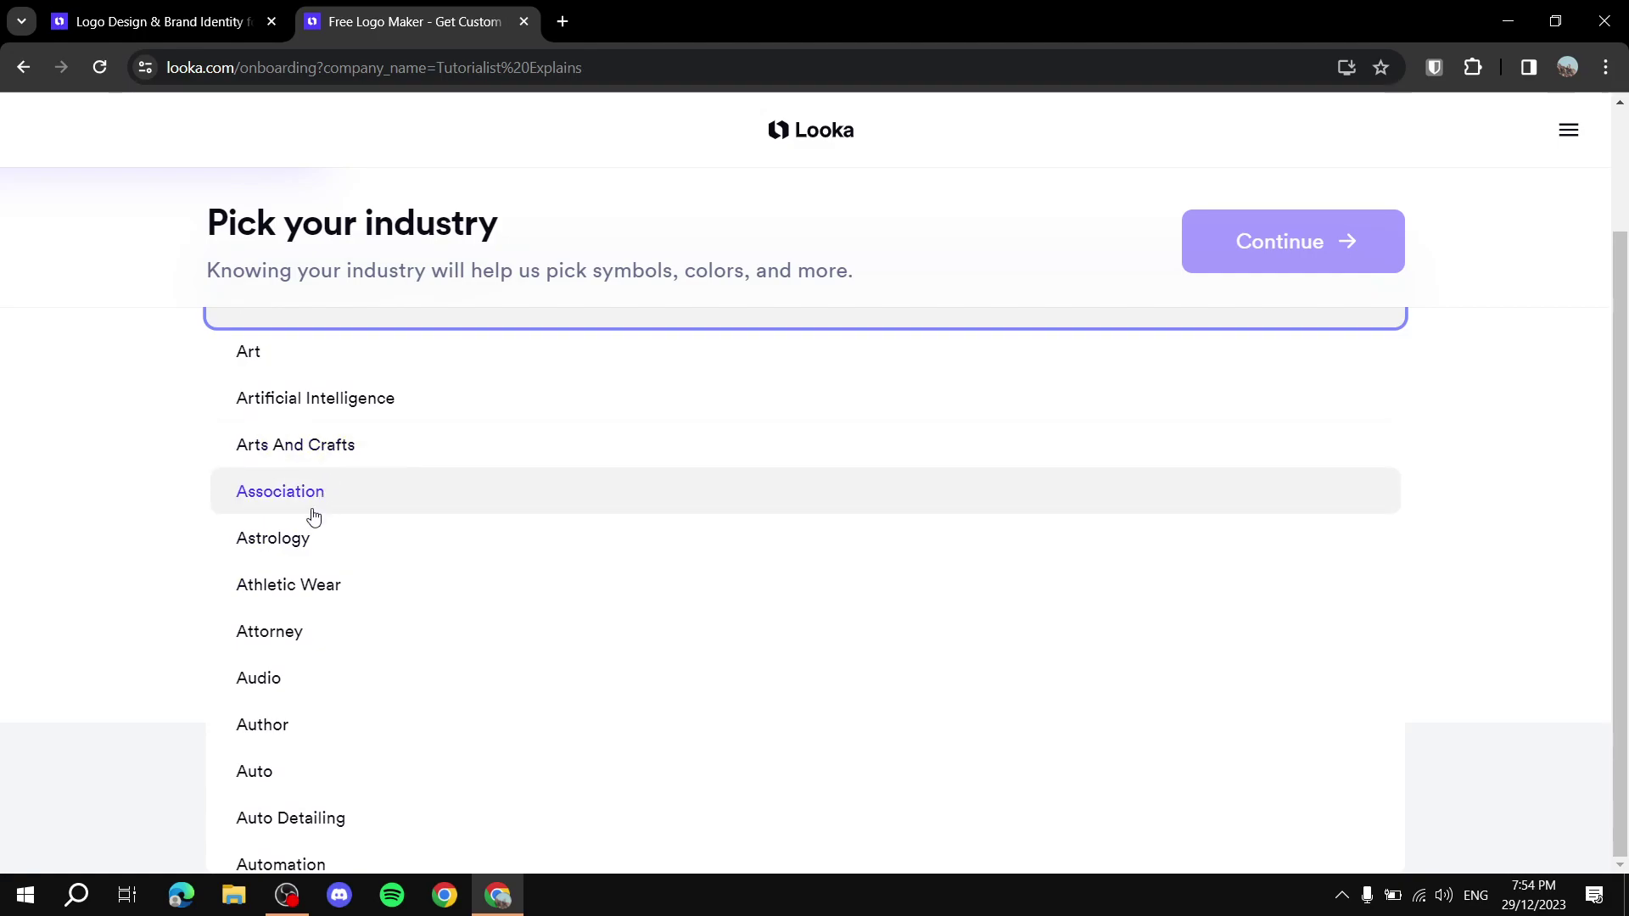
{"action": "left_click", "coordinate": [294, 547]}
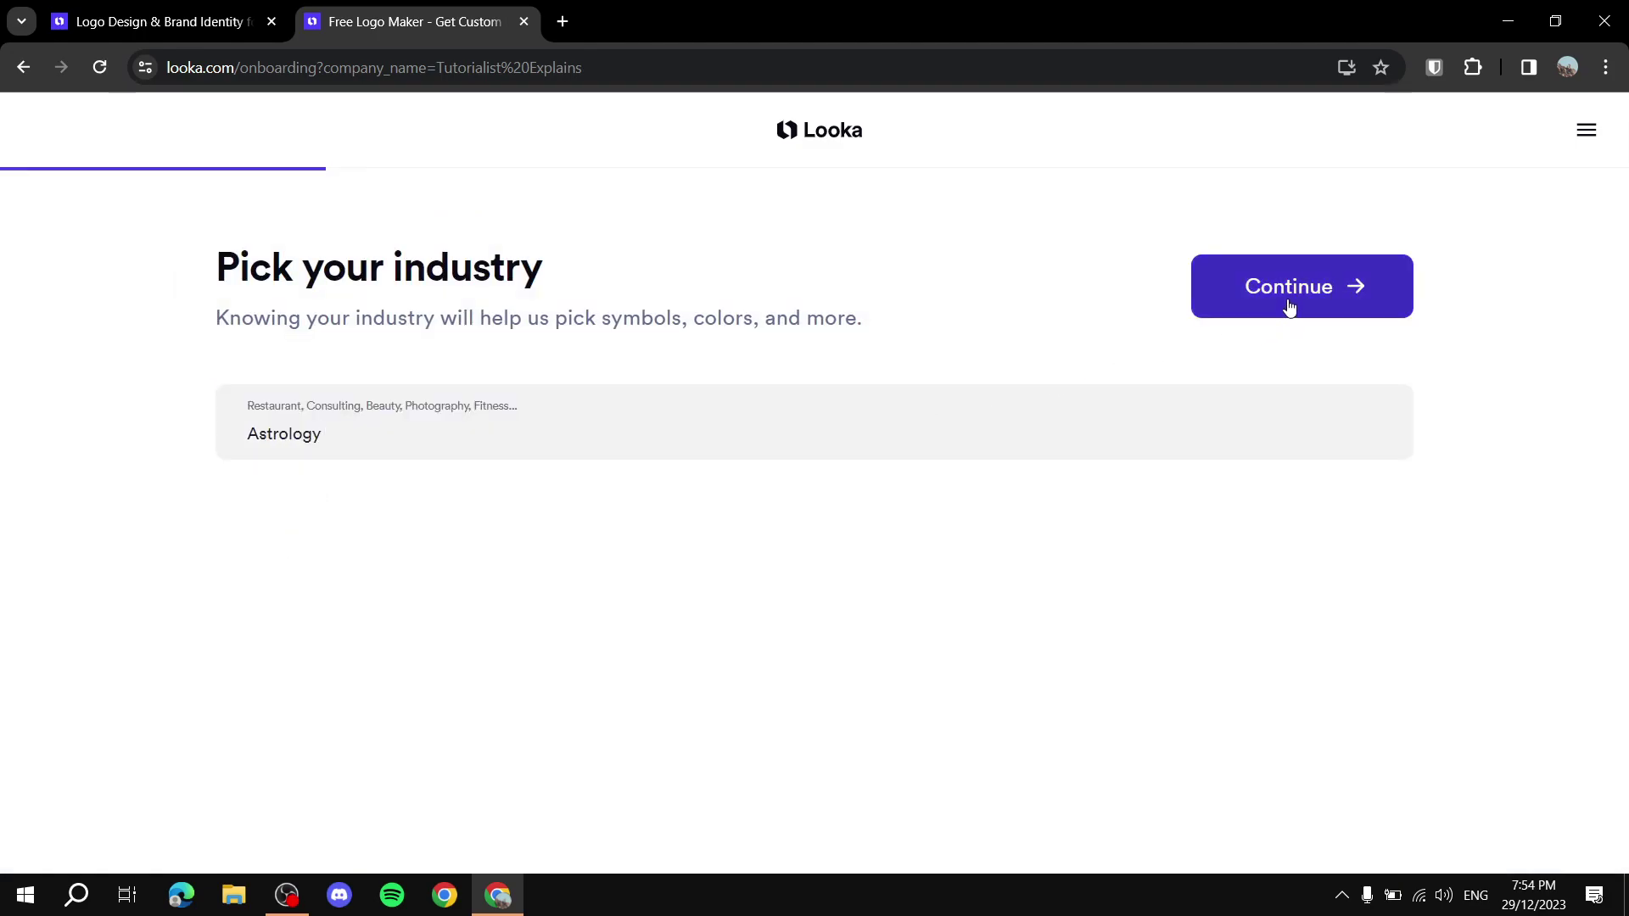
{"action": "left_click", "coordinate": [1287, 305]}
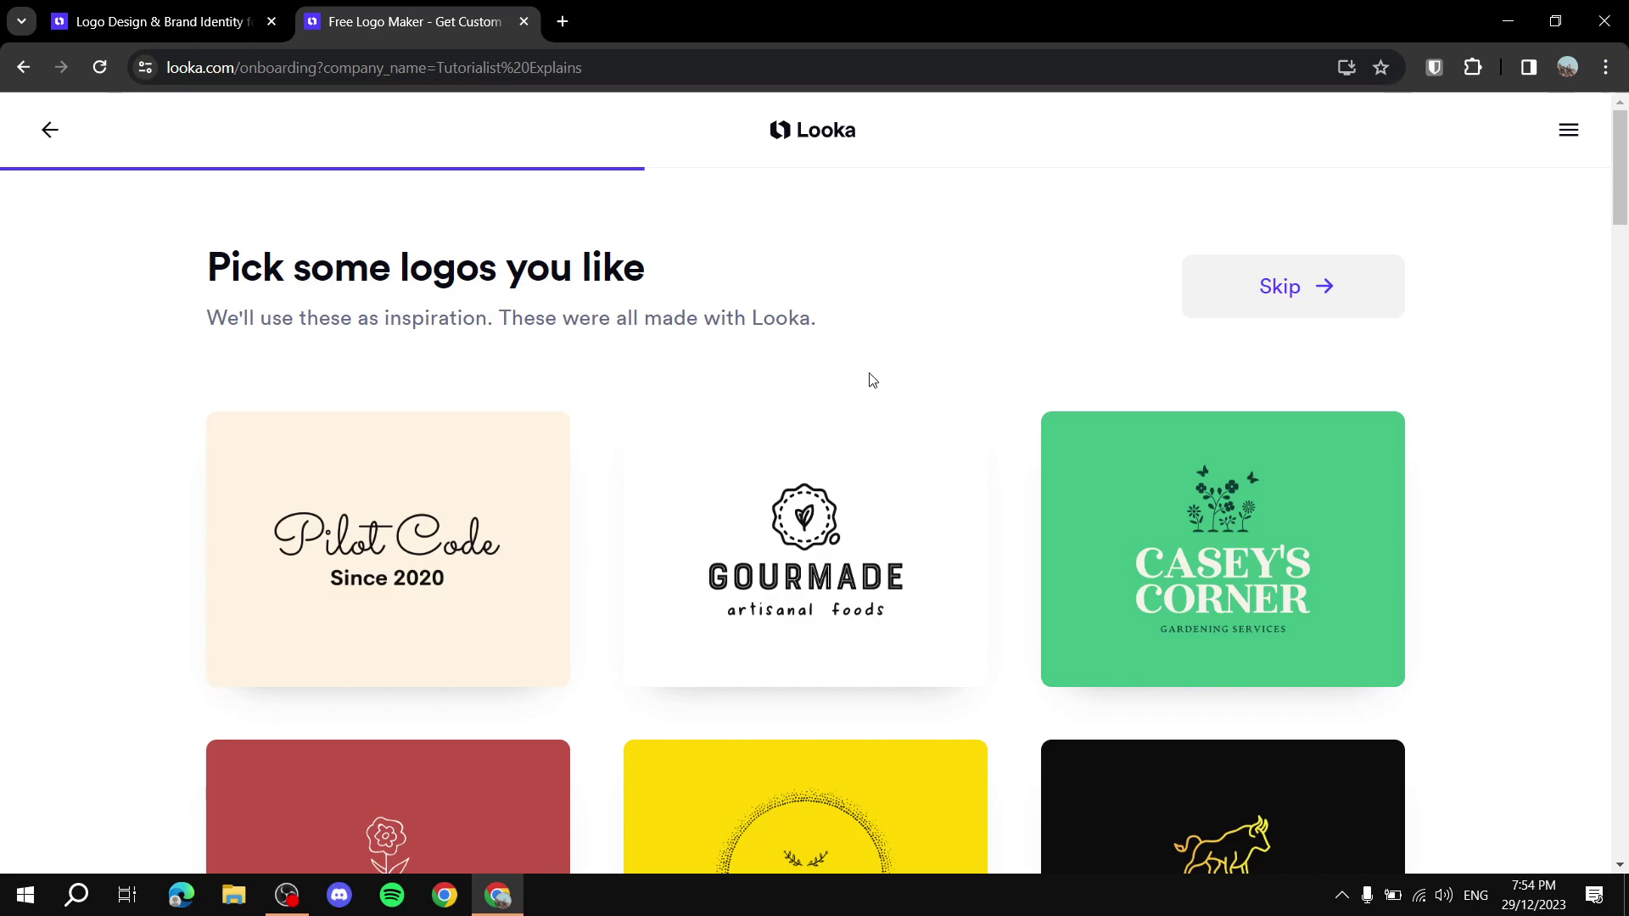
Step: Browse the sample logos, pick the Staghead design as inspiration and continue to the color choices
{"action": "scroll", "coordinate": [715, 291], "scroll_direction": "down", "scroll_amount": 4}
{"action": "scroll", "coordinate": [666, 328], "scroll_direction": "up", "scroll_amount": 4}
{"action": "scroll", "coordinate": [1105, 315], "scroll_direction": "down", "scroll_amount": 5}
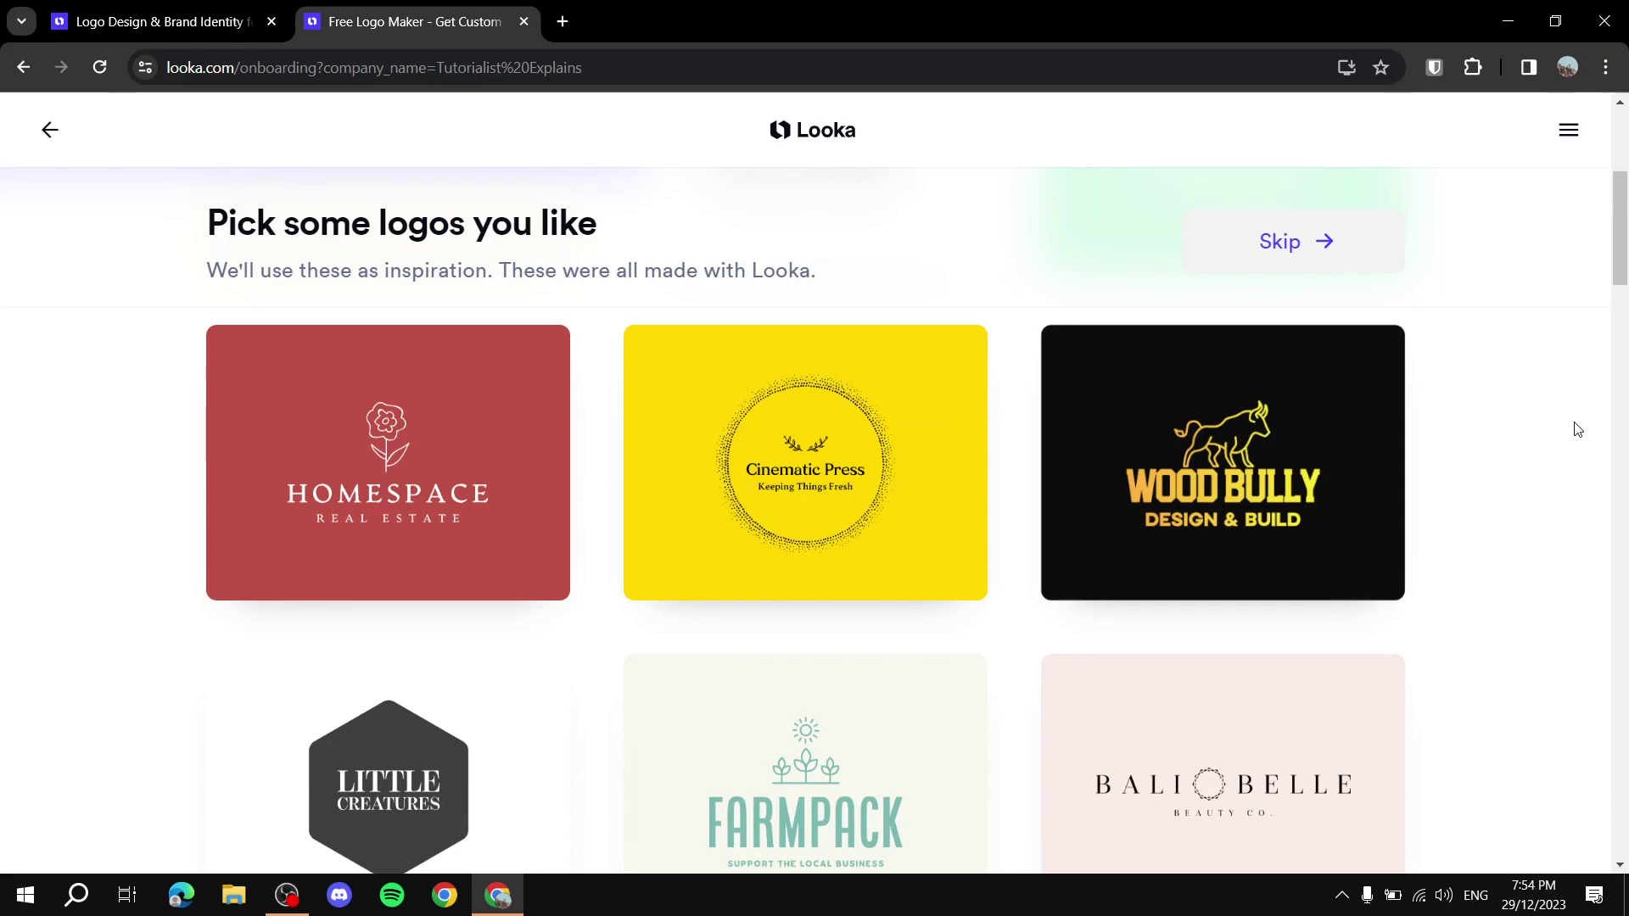
{"action": "scroll", "coordinate": [1502, 394], "scroll_direction": "down", "scroll_amount": 4}
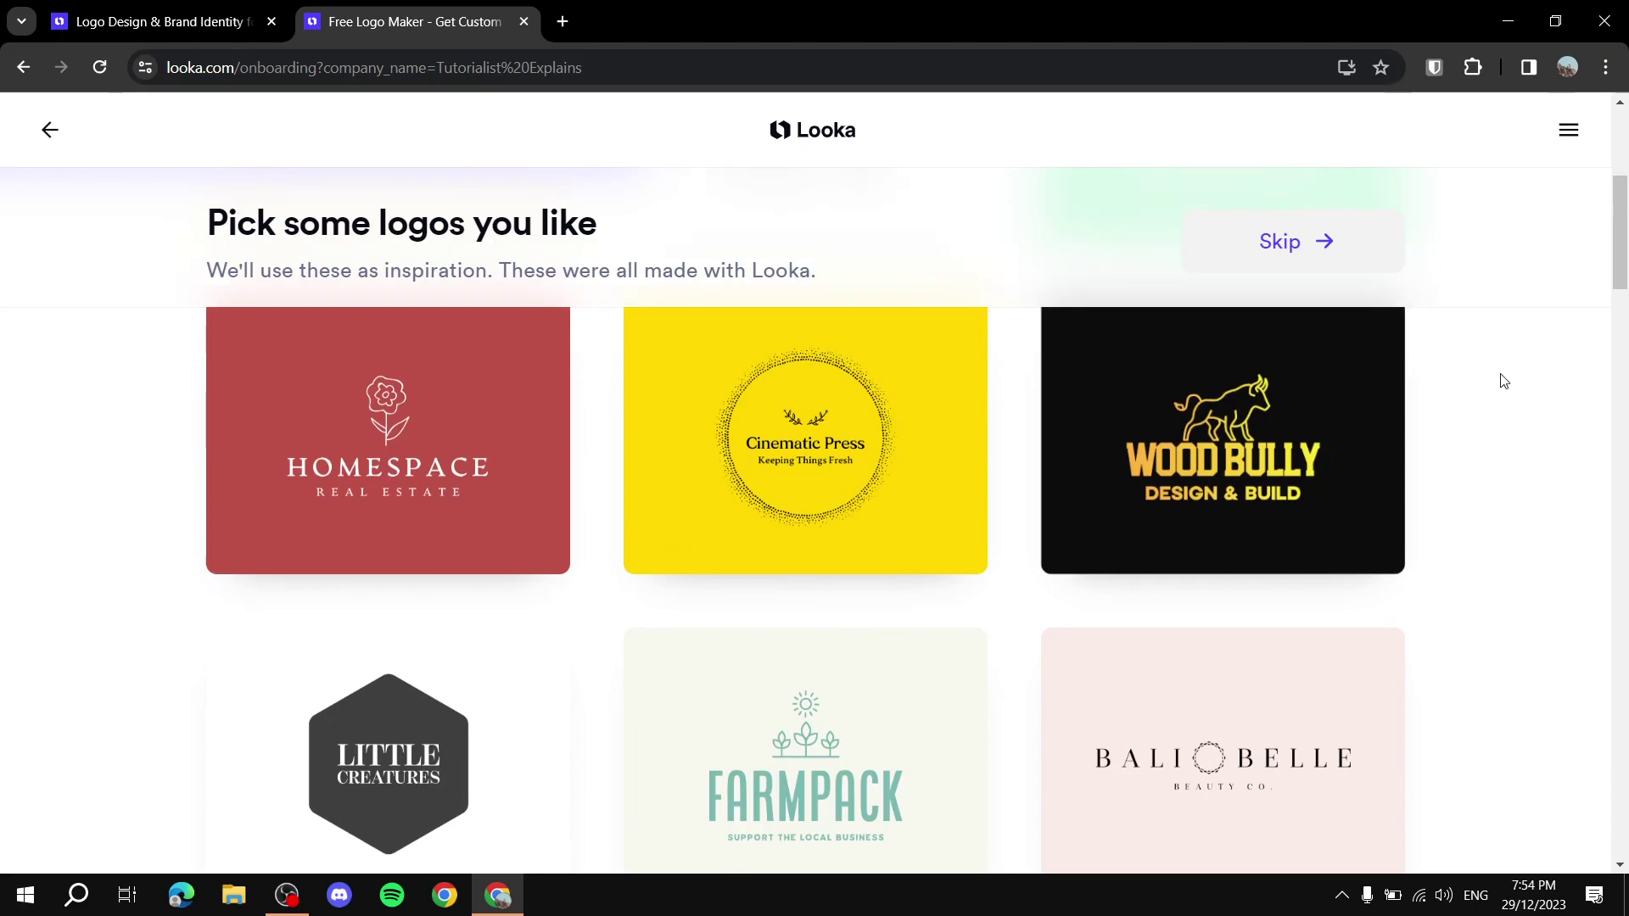
{"action": "scroll", "coordinate": [1499, 393], "scroll_direction": "up", "scroll_amount": 2}
{"action": "scroll", "coordinate": [1499, 403], "scroll_direction": "down", "scroll_amount": 6}
{"action": "scroll", "coordinate": [1485, 394], "scroll_direction": "down", "scroll_amount": 8}
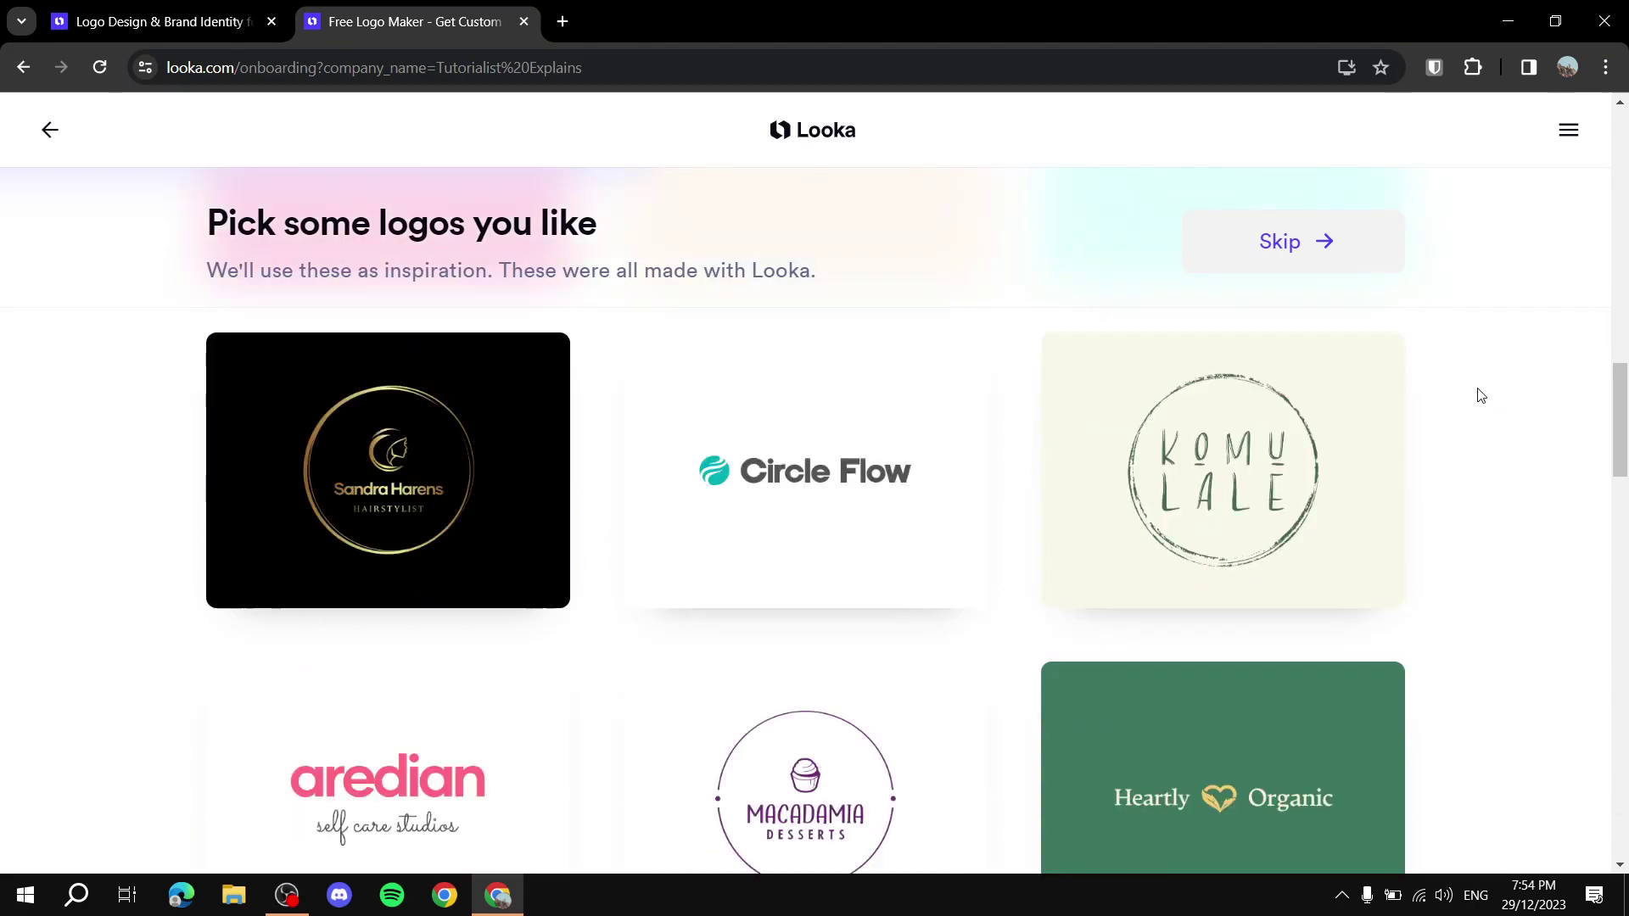
{"action": "scroll", "coordinate": [1459, 360], "scroll_direction": "up", "scroll_amount": 3}
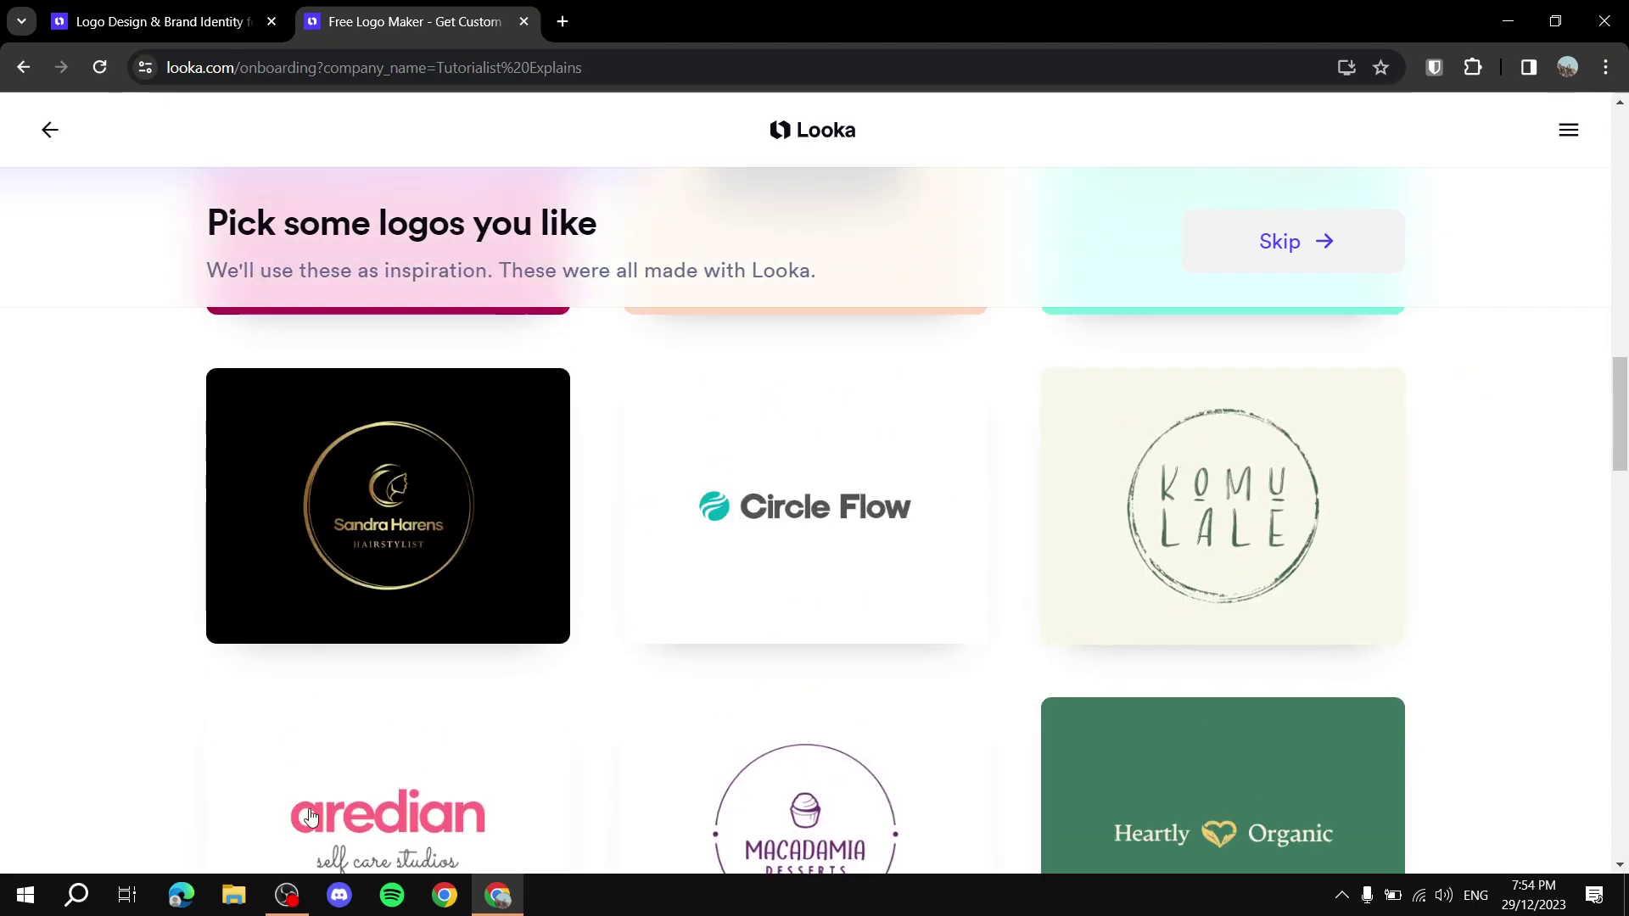
{"action": "scroll", "coordinate": [167, 551], "scroll_direction": "down", "scroll_amount": 6}
{"action": "scroll", "coordinate": [273, 534], "scroll_direction": "down", "scroll_amount": 13}
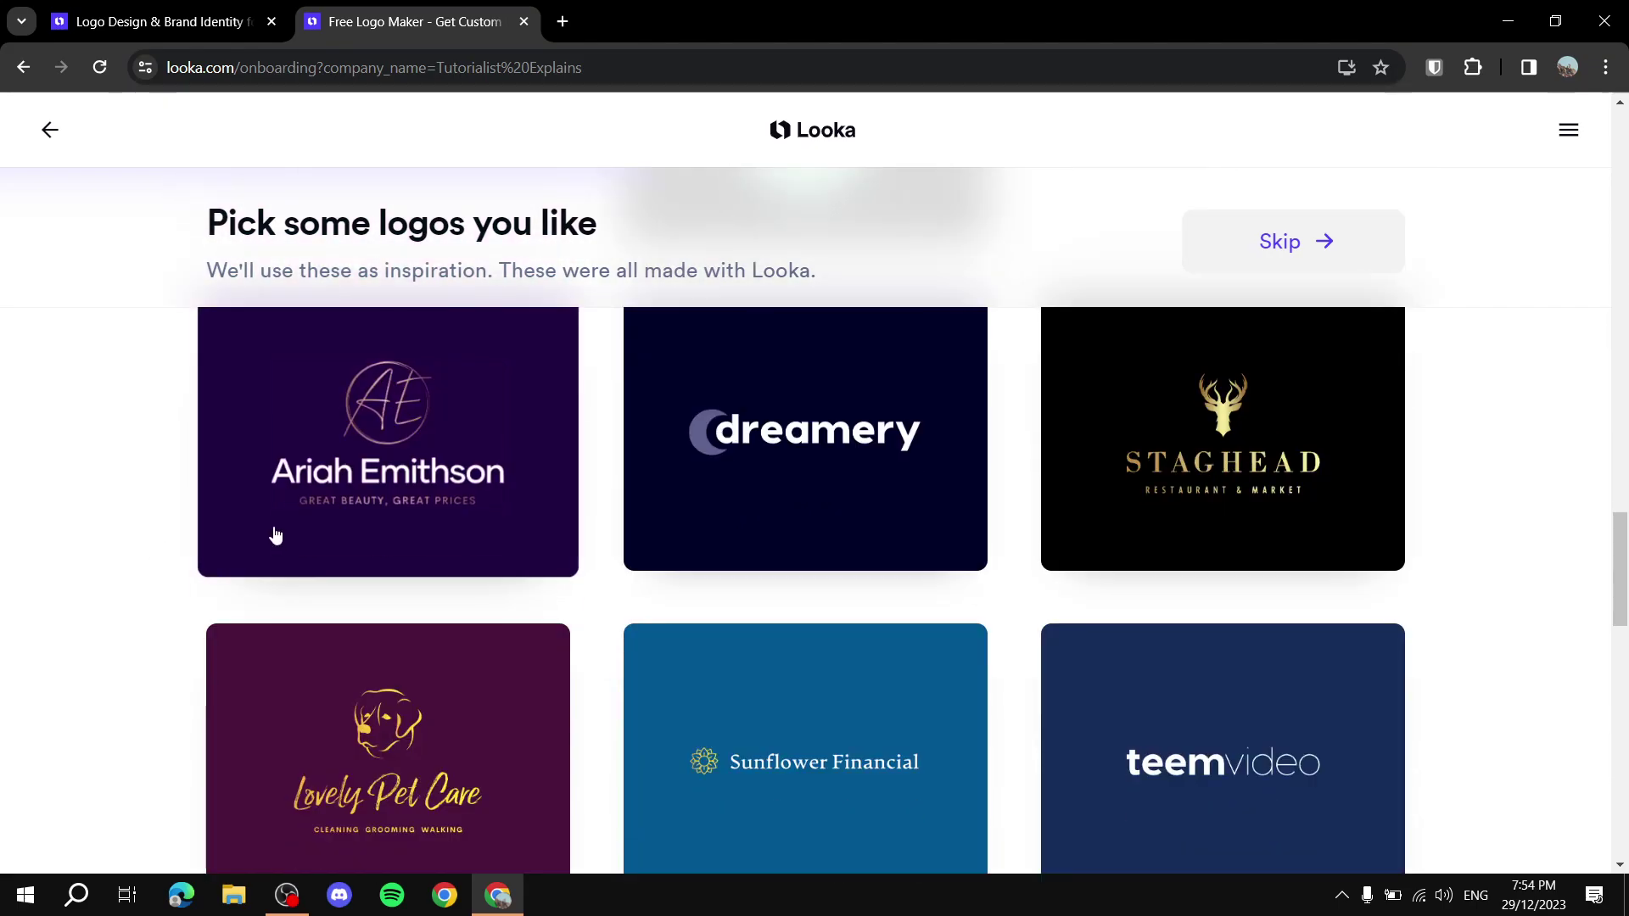
{"action": "scroll", "coordinate": [251, 534], "scroll_direction": "up", "scroll_amount": 4}
{"action": "scroll", "coordinate": [251, 535], "scroll_direction": "up", "scroll_amount": 6}
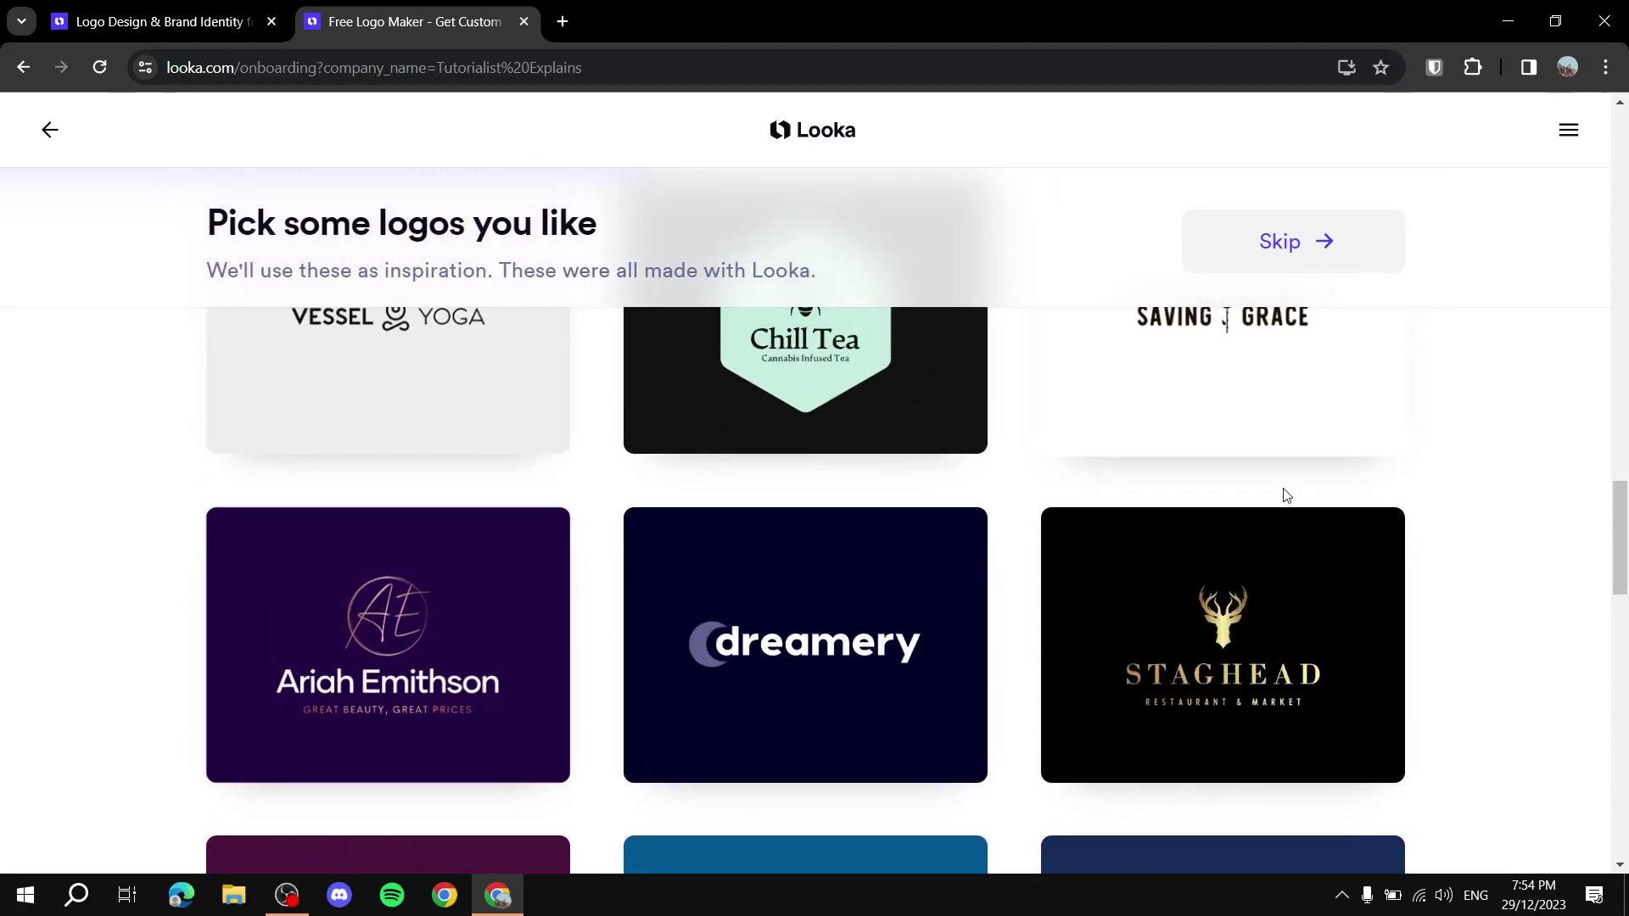
{"action": "left_click", "coordinate": [1230, 585]}
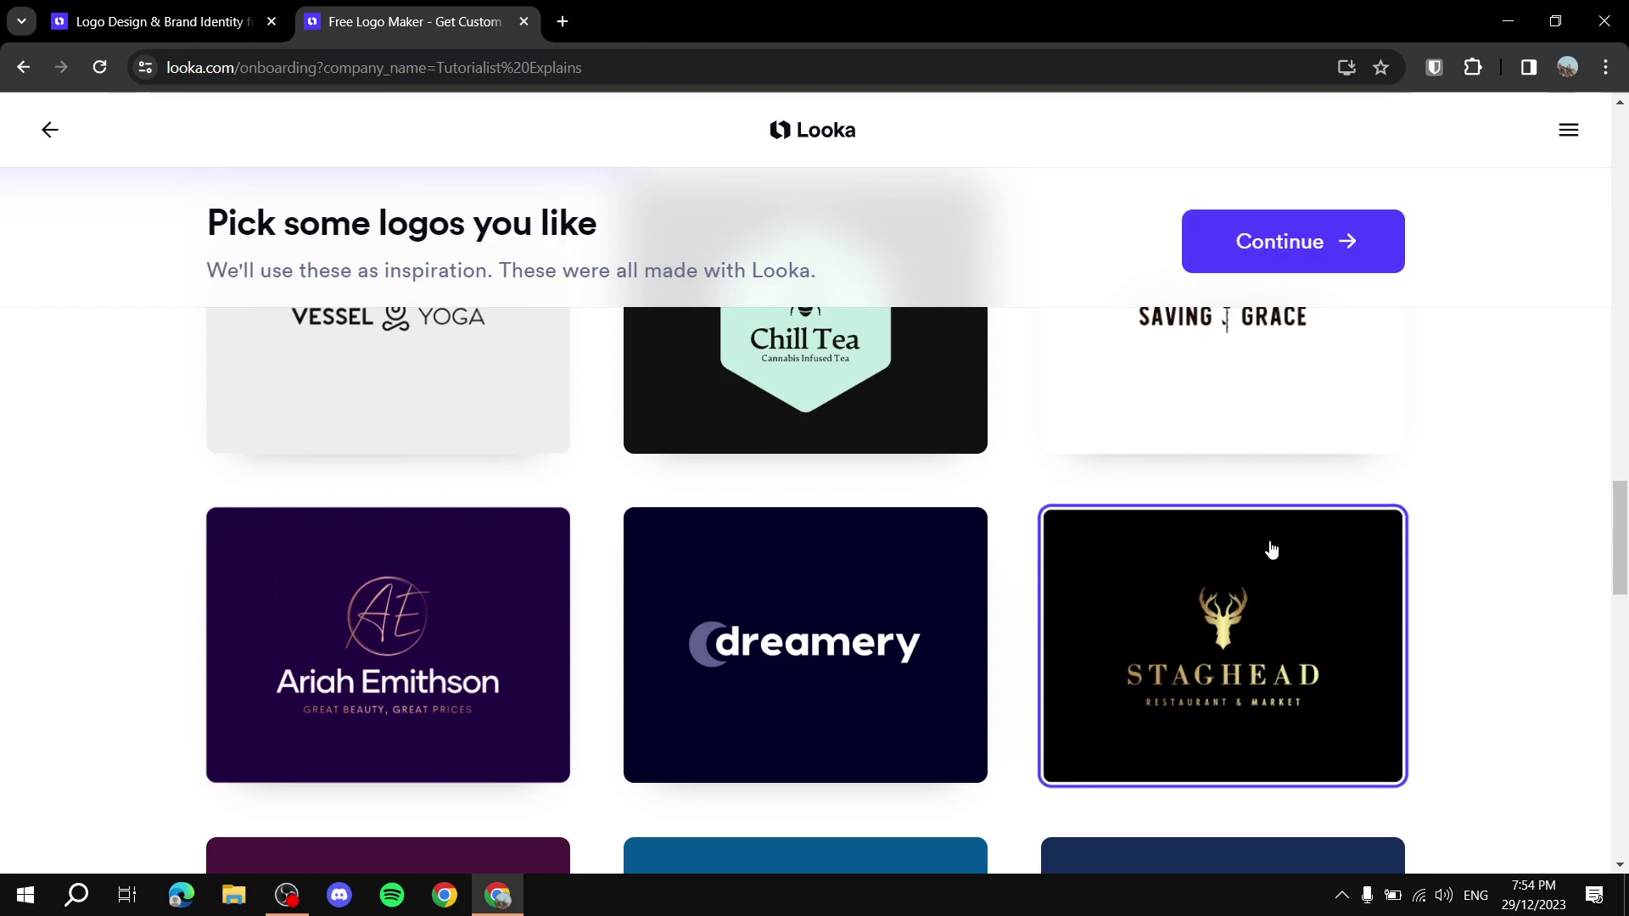
{"action": "left_click", "coordinate": [1235, 628]}
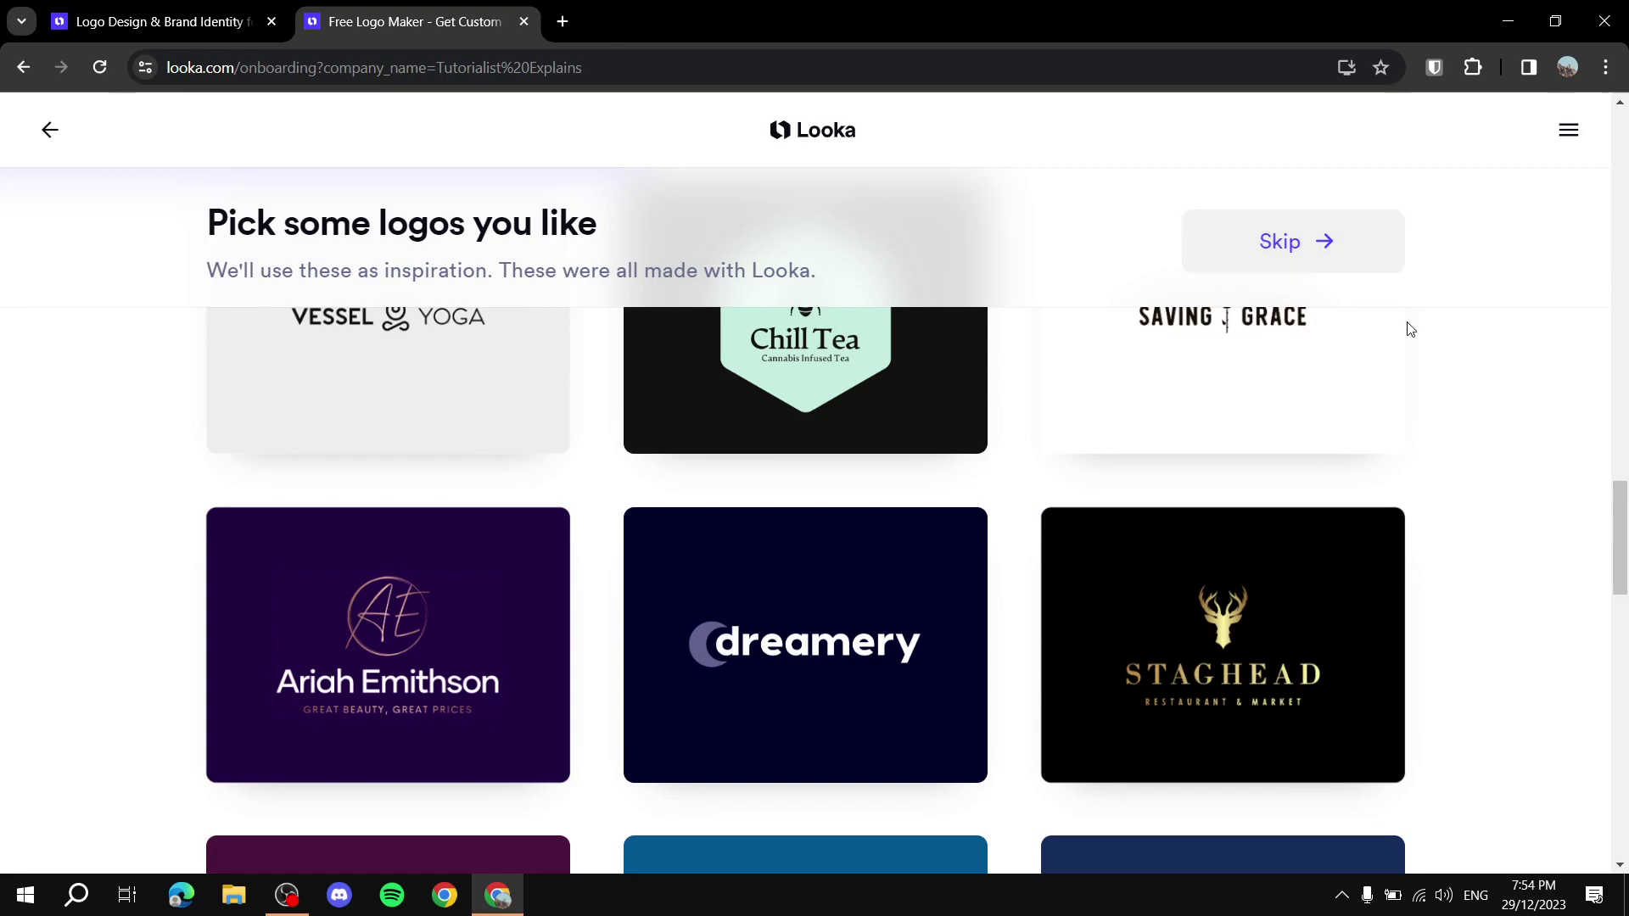
{"action": "left_click", "coordinate": [1285, 638]}
{"action": "left_click", "coordinate": [1275, 240]}
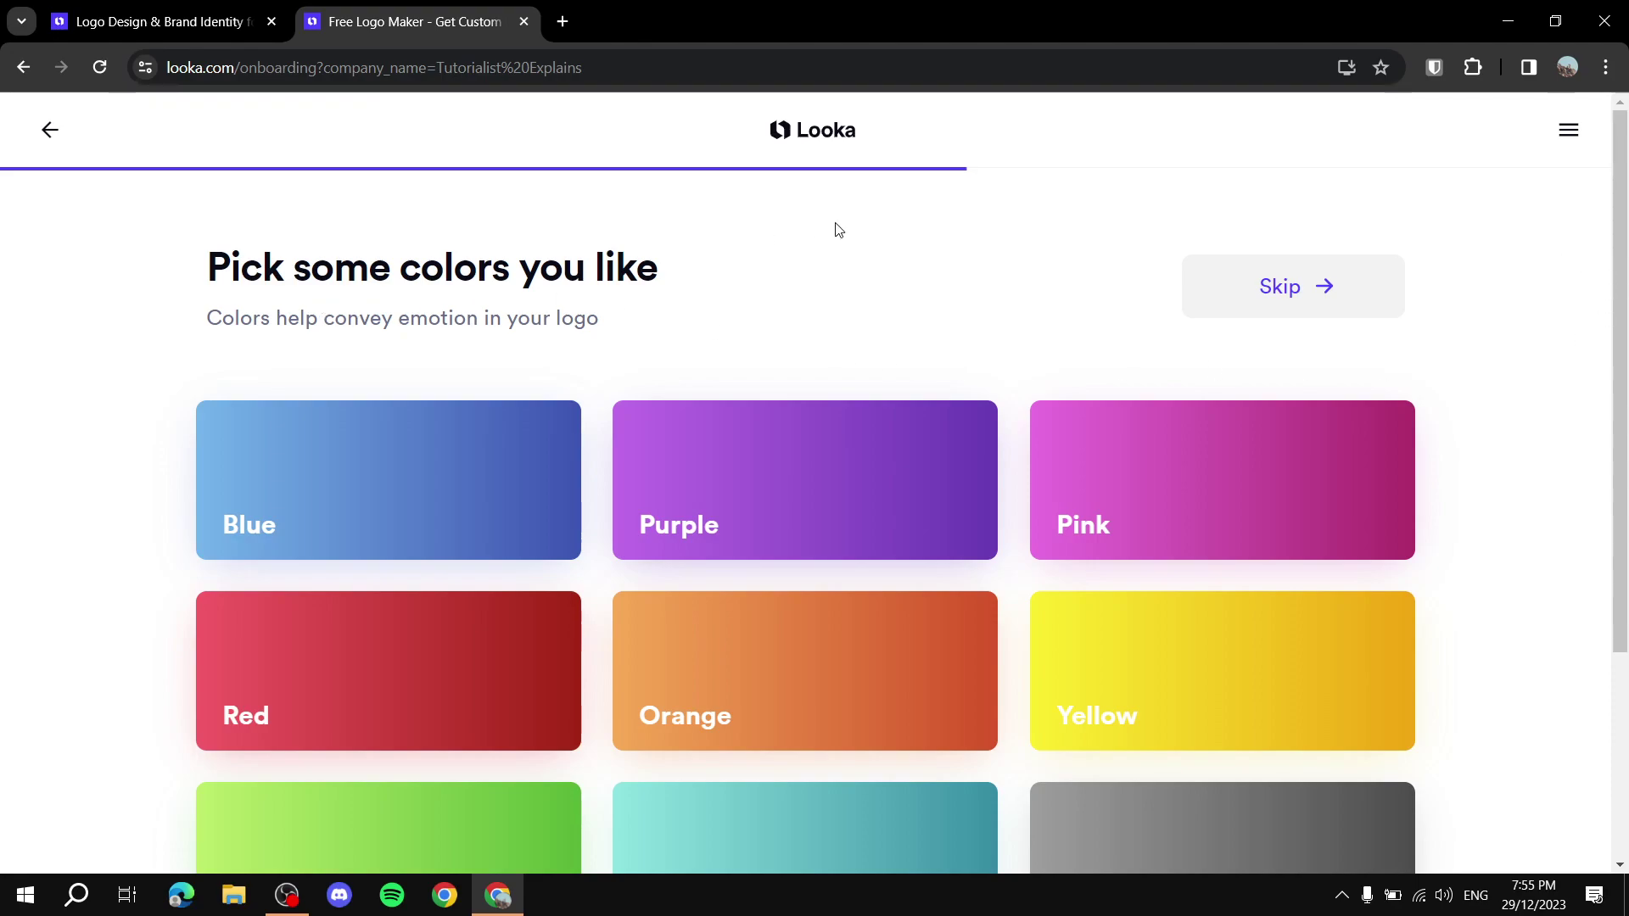
Step: Select Greyscale and Yellow as preferred logo colors
{"action": "scroll", "coordinate": [232, 380], "scroll_direction": "down", "scroll_amount": 1}
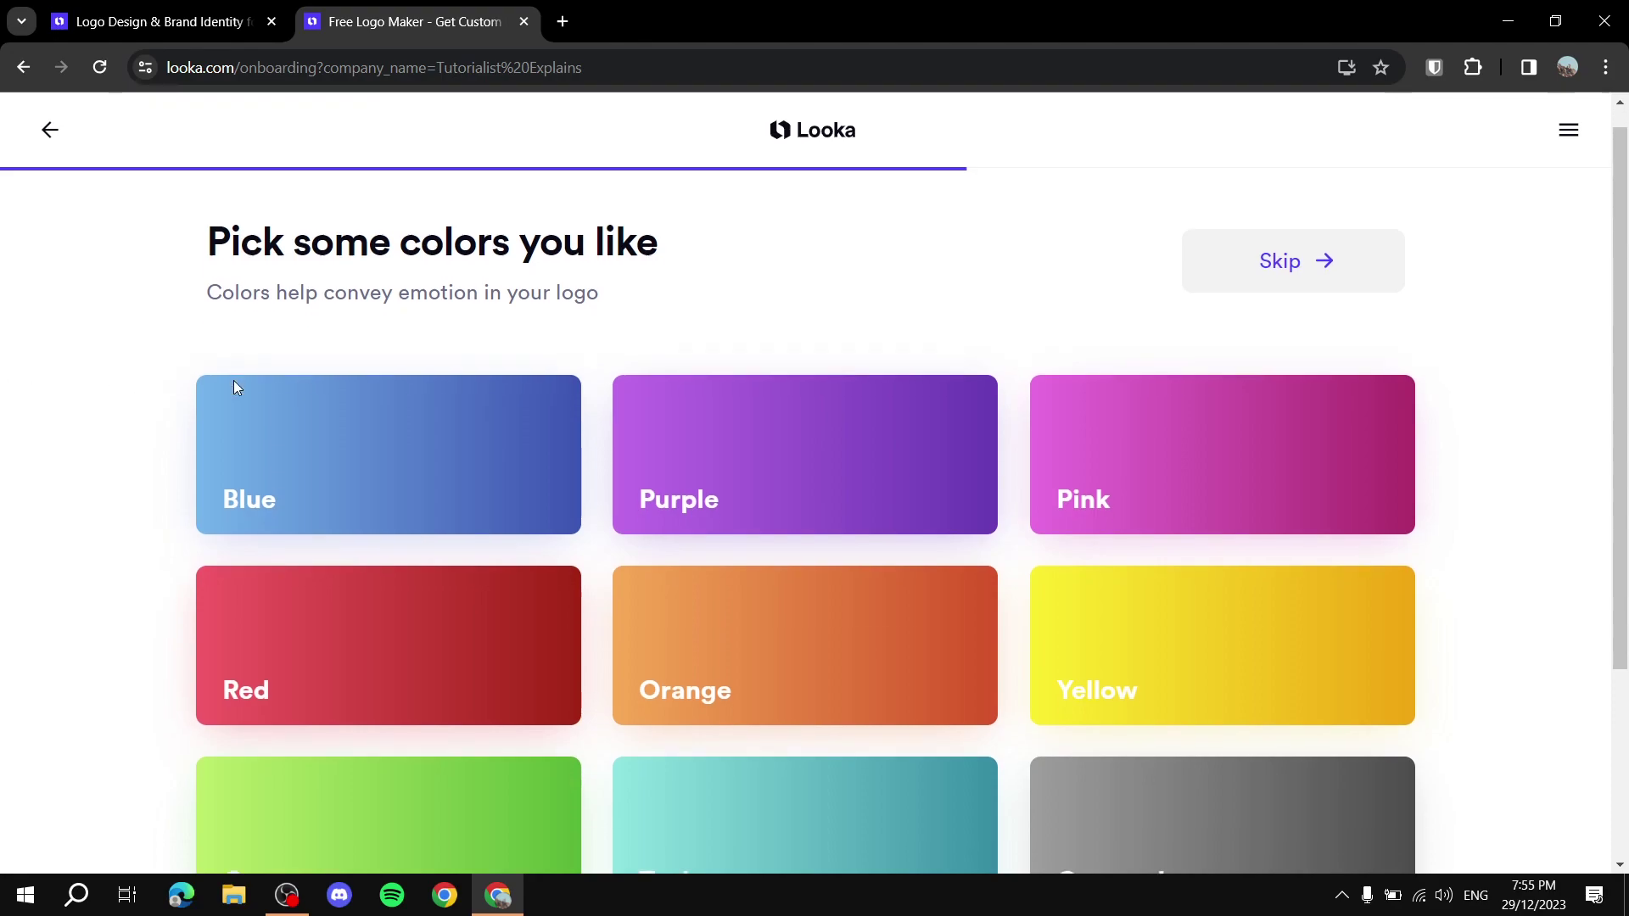
{"action": "scroll", "coordinate": [1451, 404], "scroll_direction": "down", "scroll_amount": 2}
{"action": "scroll", "coordinate": [916, 633], "scroll_direction": "up", "scroll_amount": 2}
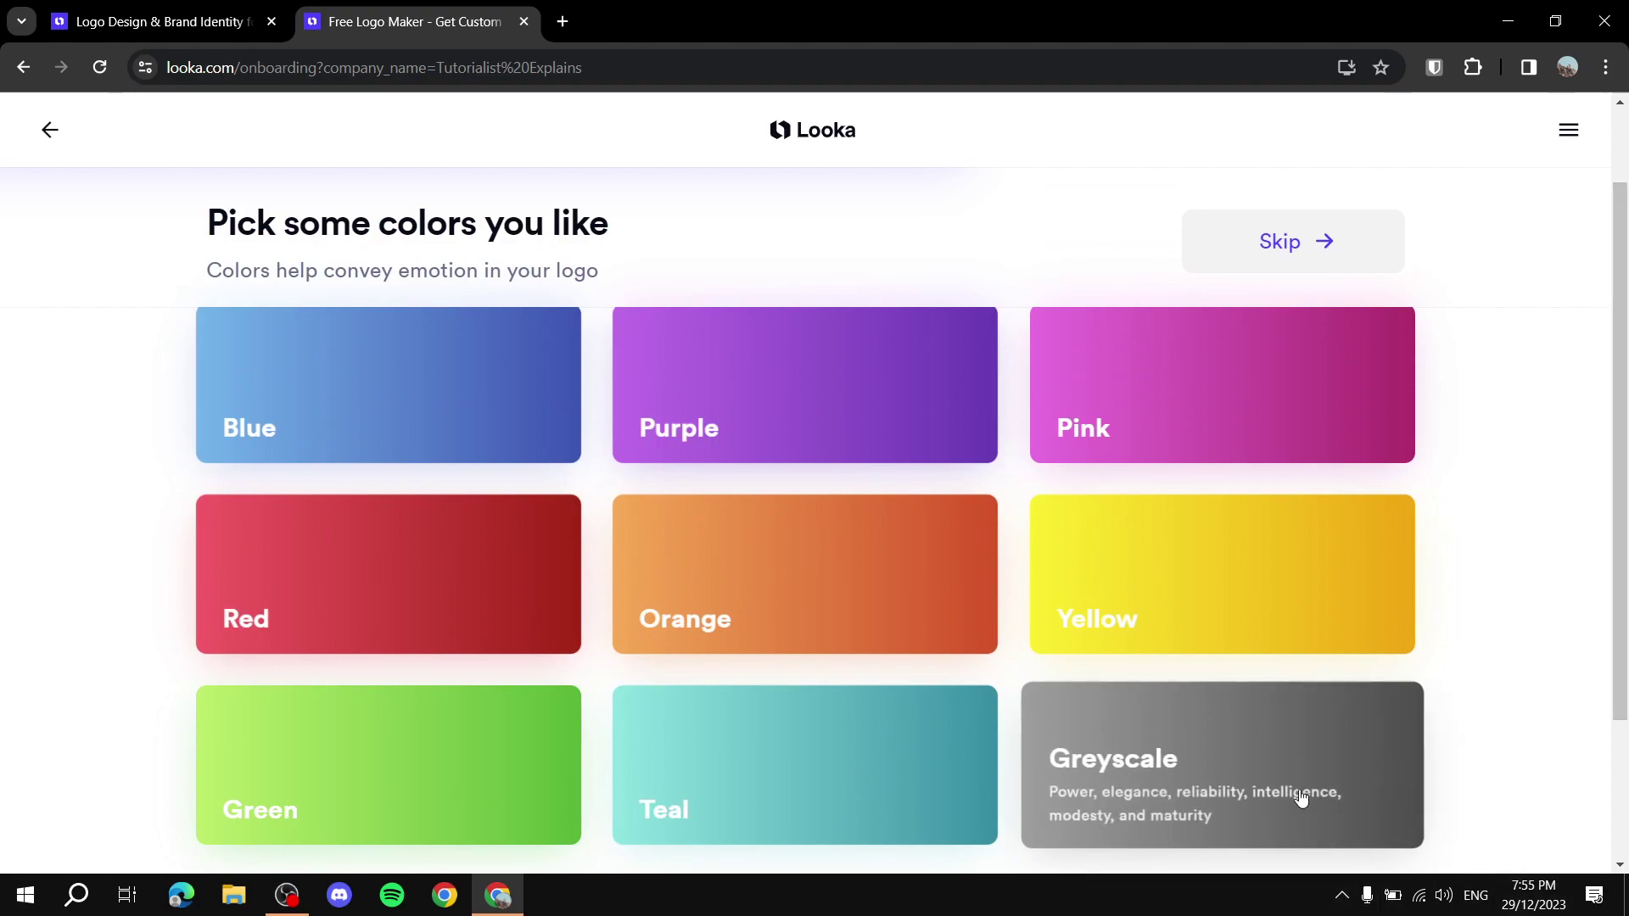
{"action": "left_click", "coordinate": [1294, 784]}
{"action": "left_click", "coordinate": [1226, 622]}
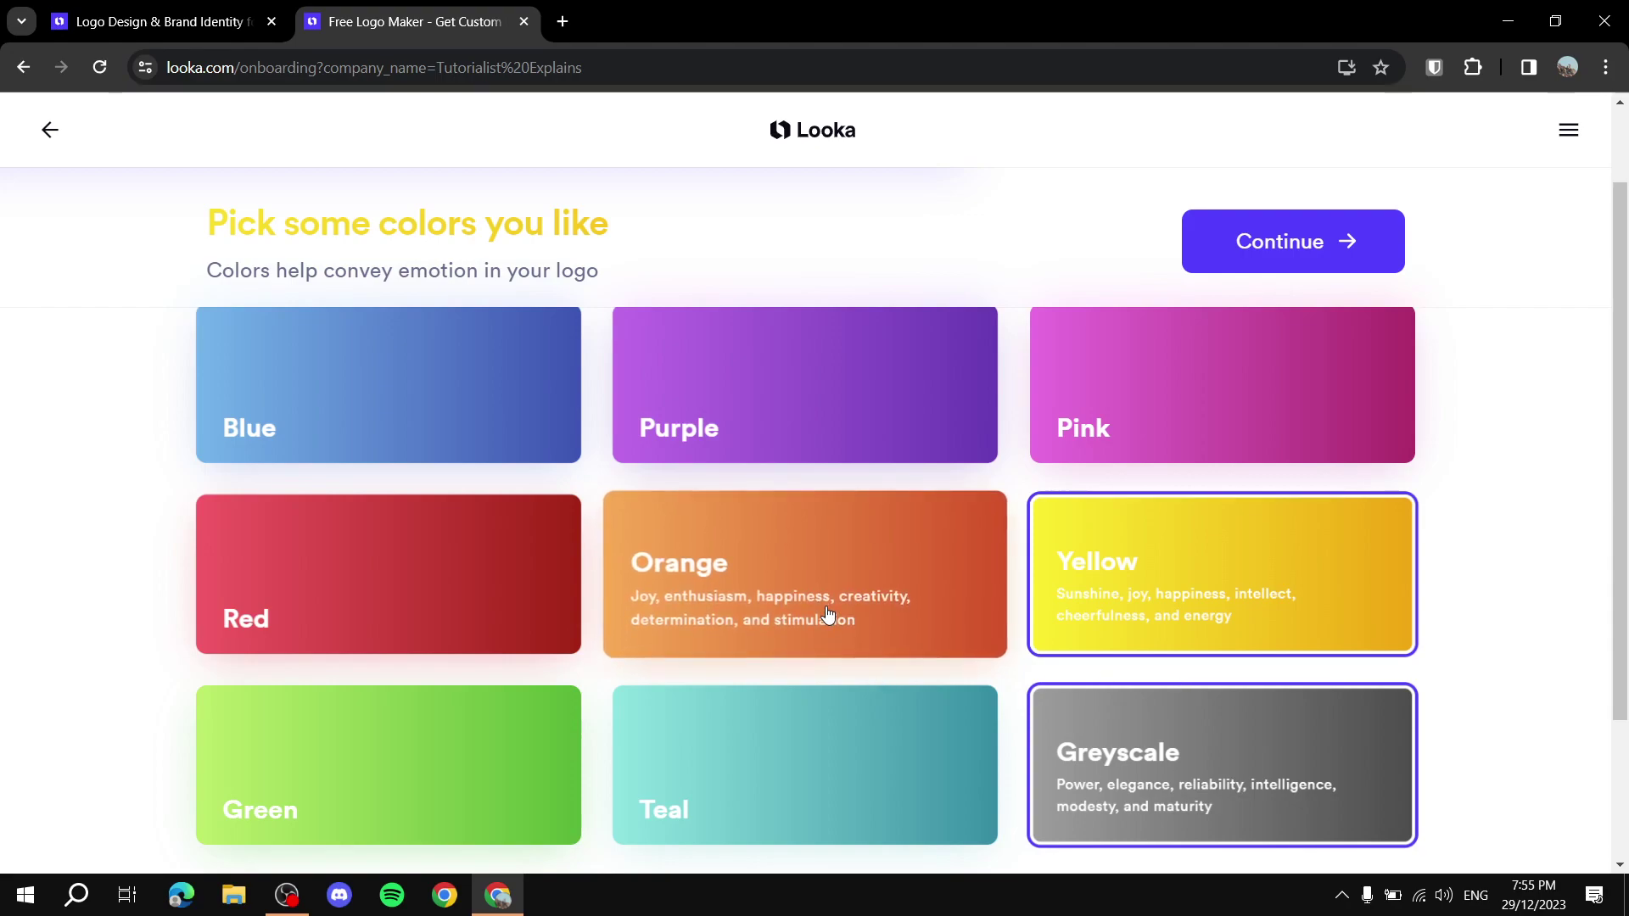
Step: Add Orange to the preferred logo colors and continue to the company name page
{"action": "left_click", "coordinate": [879, 559]}
{"action": "left_click", "coordinate": [814, 582]}
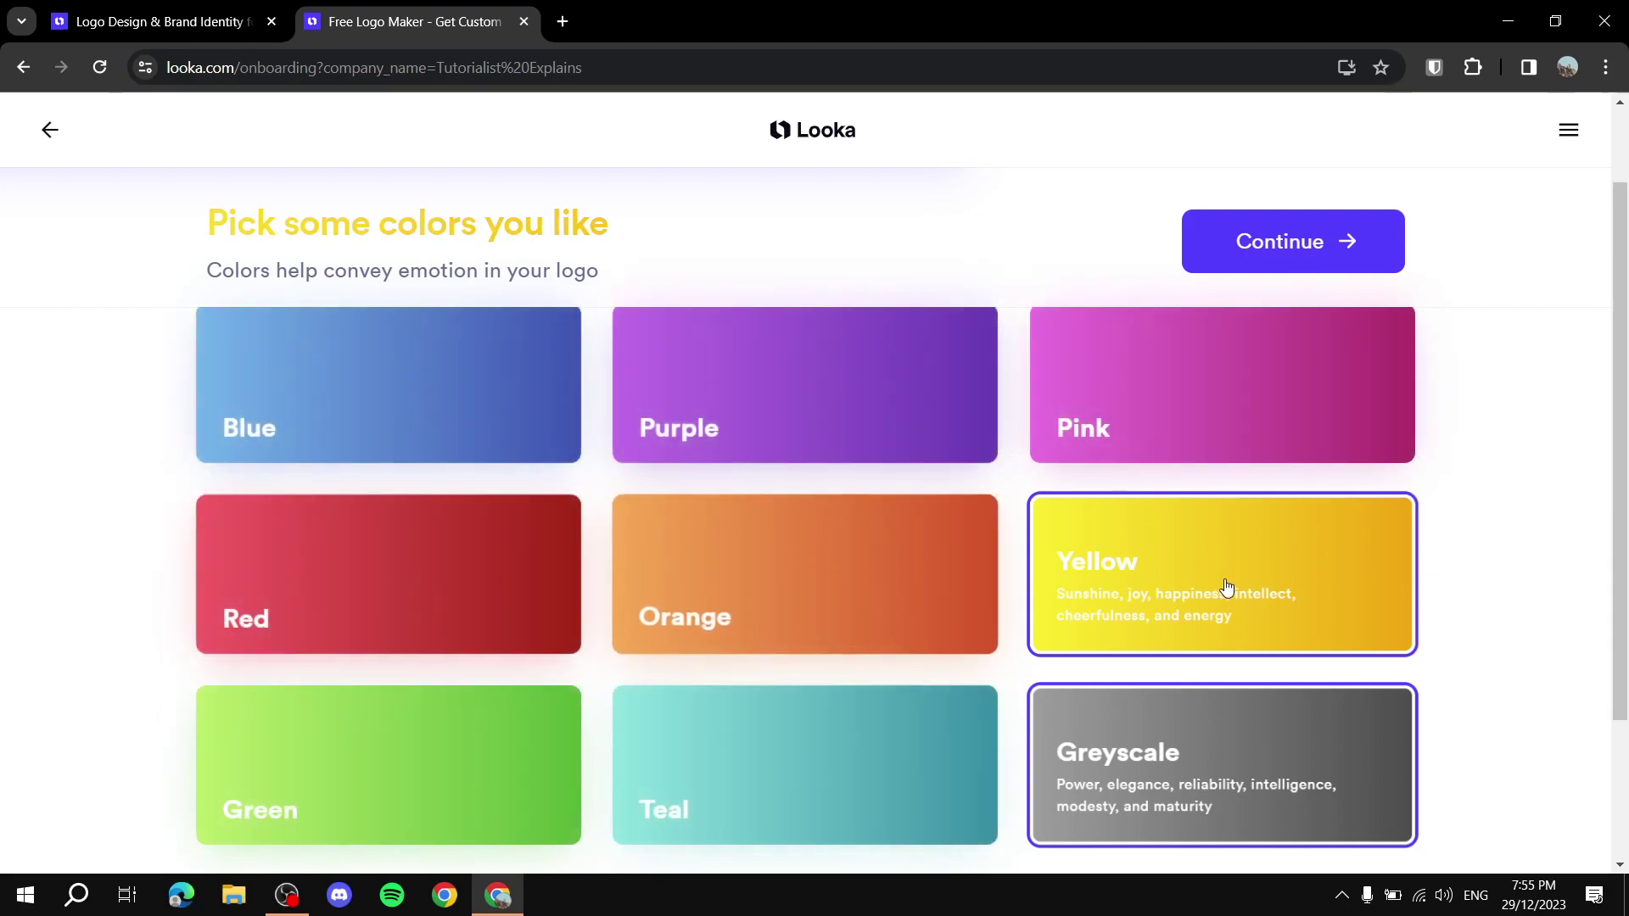
{"action": "left_click", "coordinate": [890, 562]}
{"action": "left_click", "coordinate": [885, 563]}
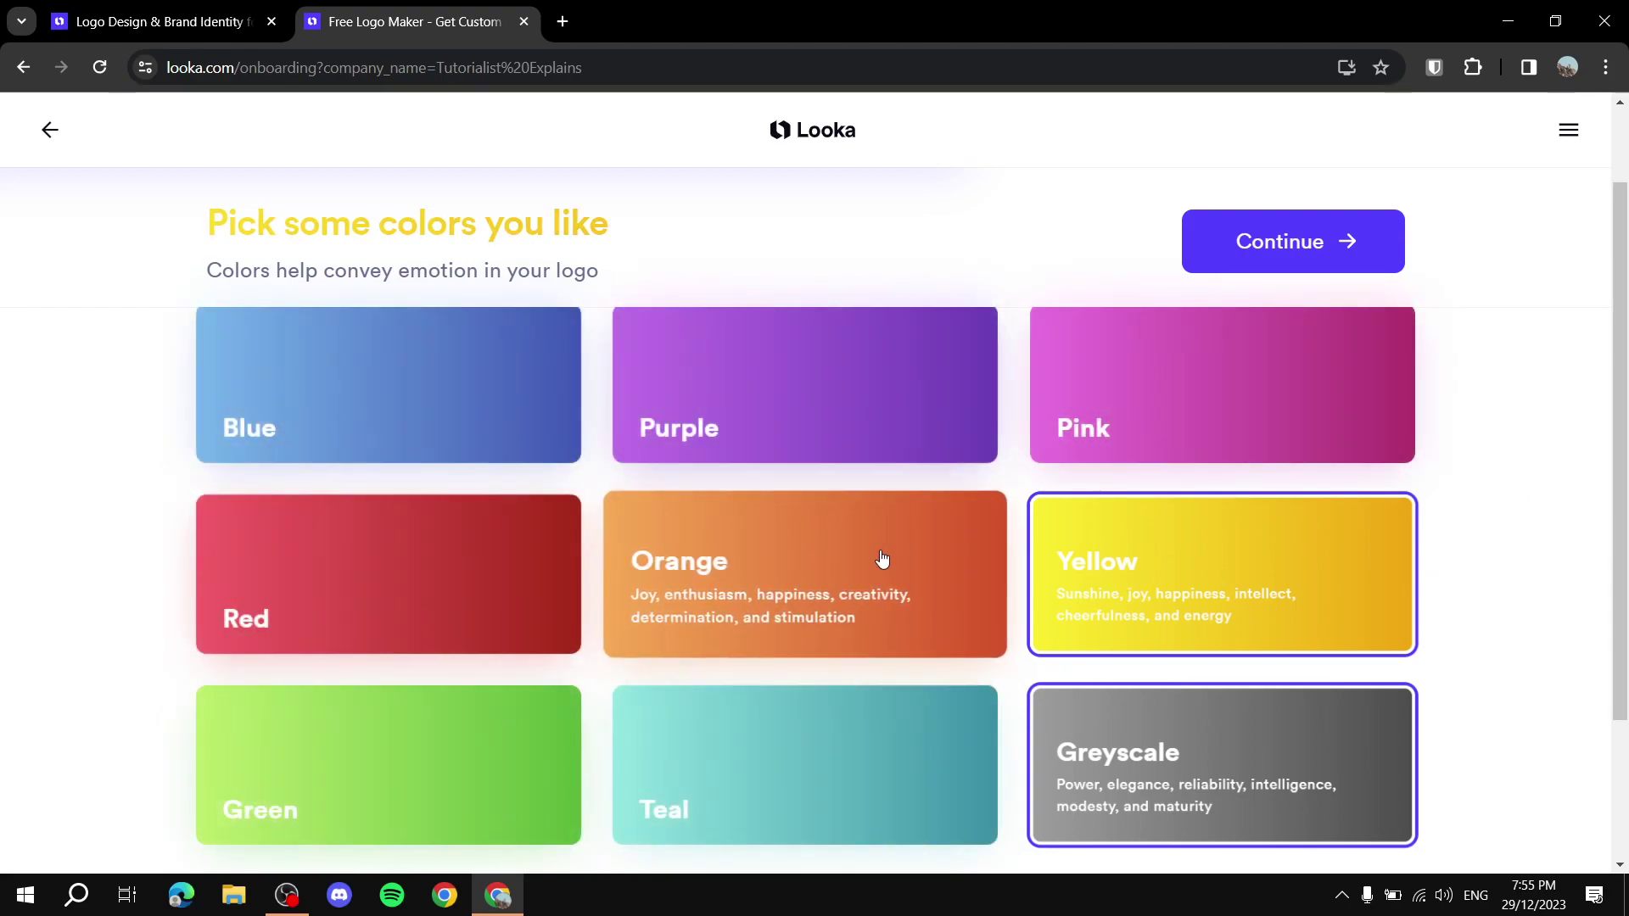
{"action": "left_click", "coordinate": [914, 541]}
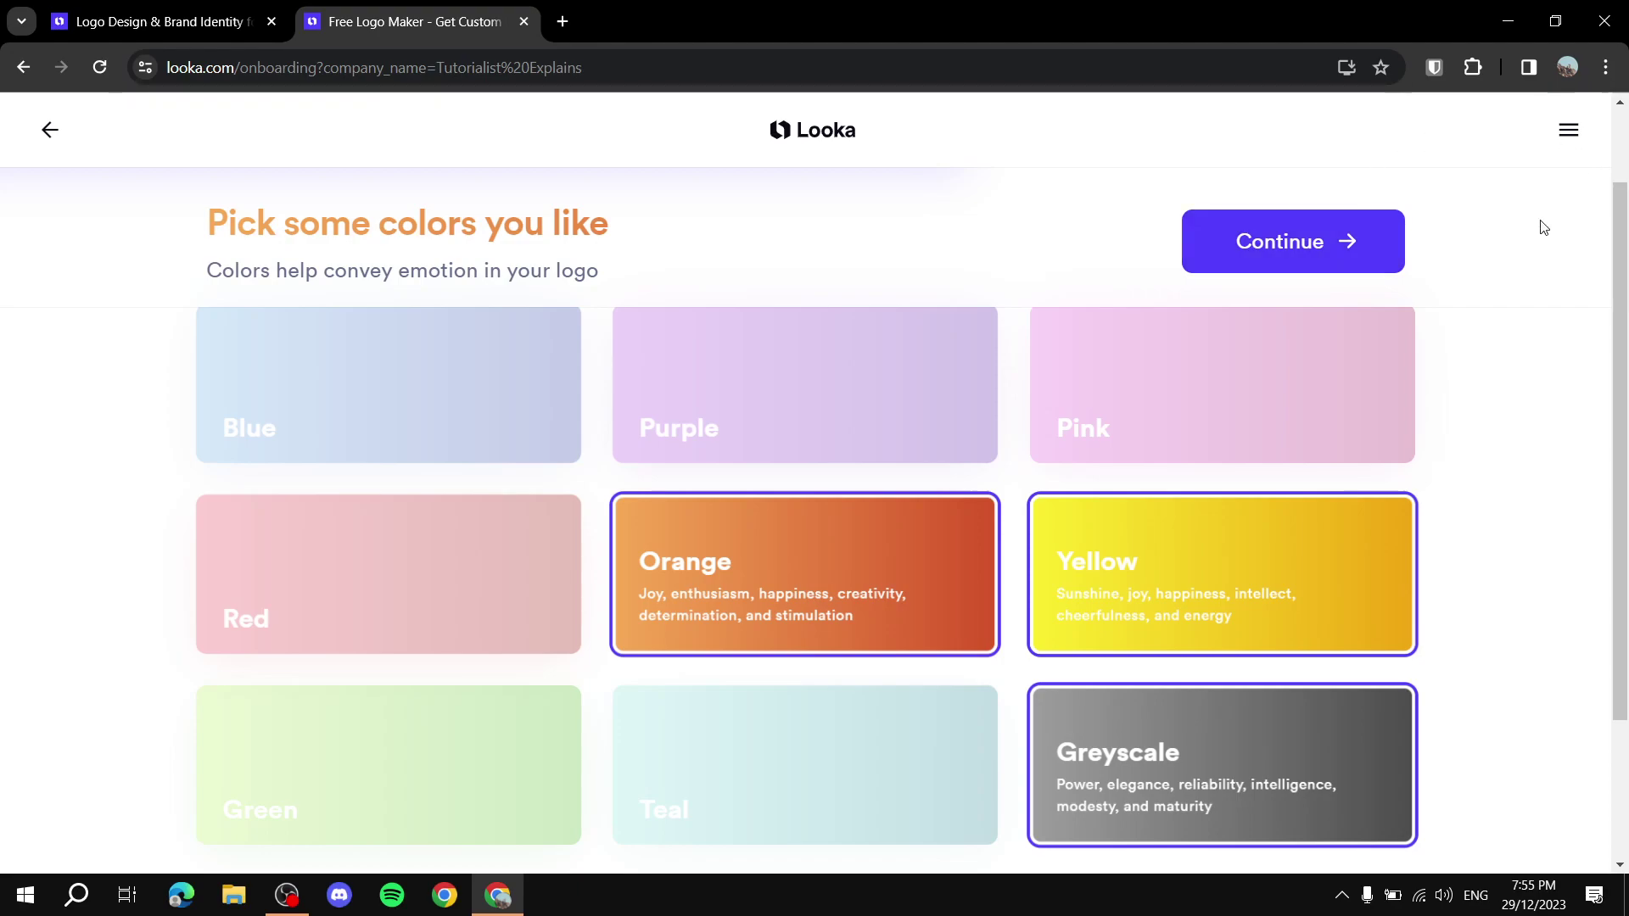
{"action": "scroll", "coordinate": [1083, 571], "scroll_direction": "up", "scroll_amount": 2}
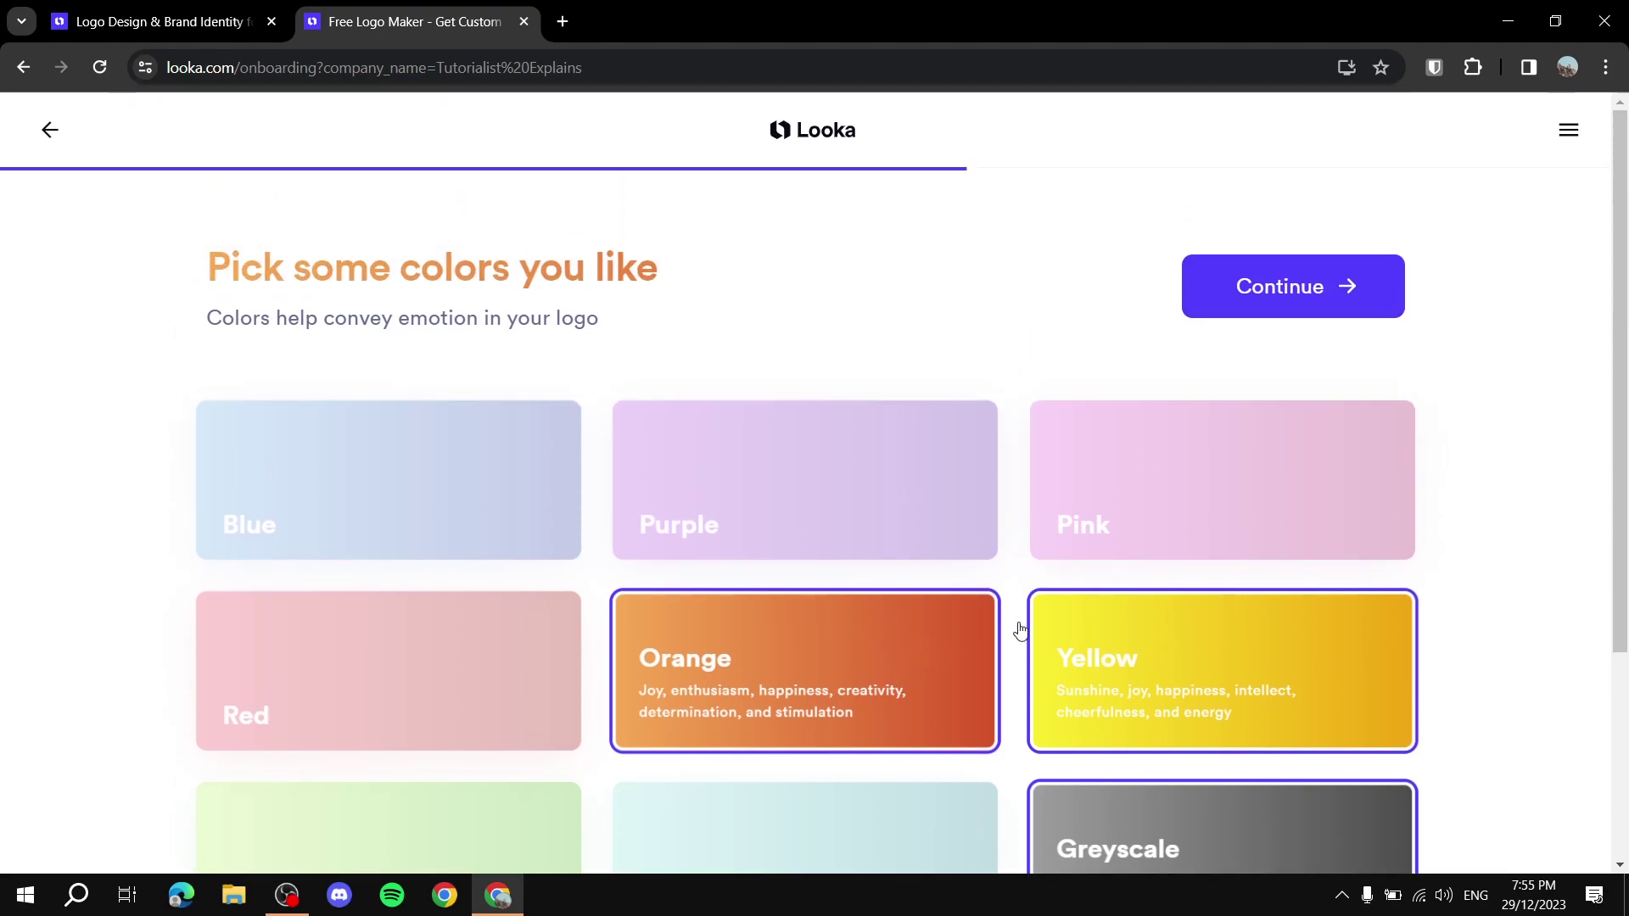
{"action": "left_click", "coordinate": [913, 687]}
{"action": "left_click", "coordinate": [880, 679]}
{"action": "left_click", "coordinate": [1242, 308]}
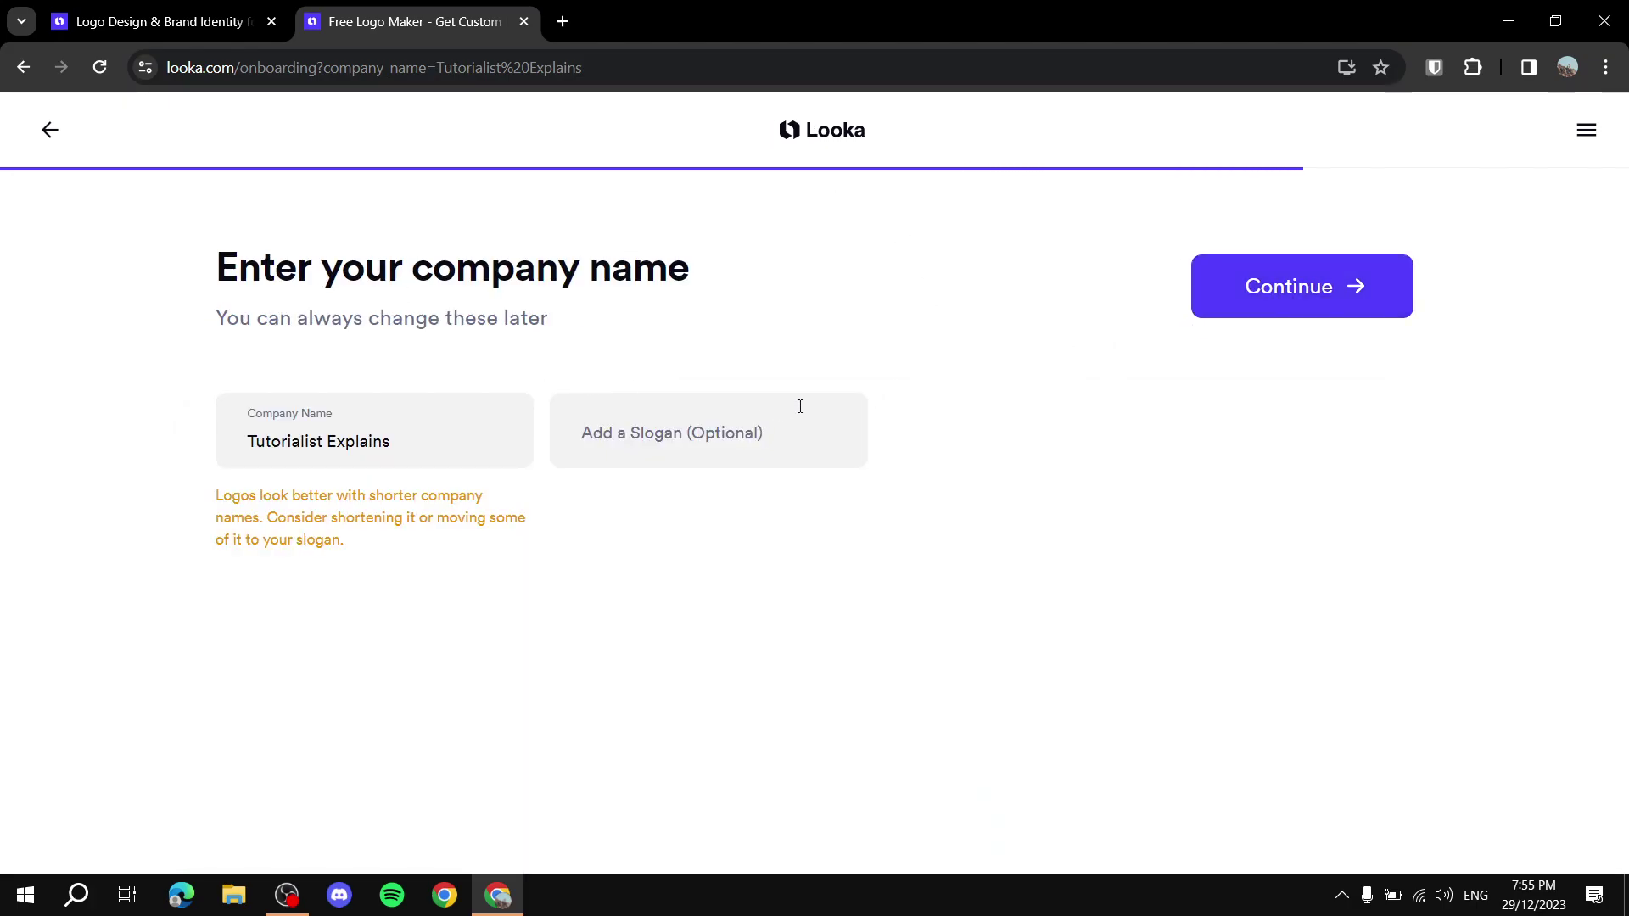
Step: Leave the optional slogan empty, keep the company name and continue to the symbol types
{"action": "left_click", "coordinate": [759, 422]}
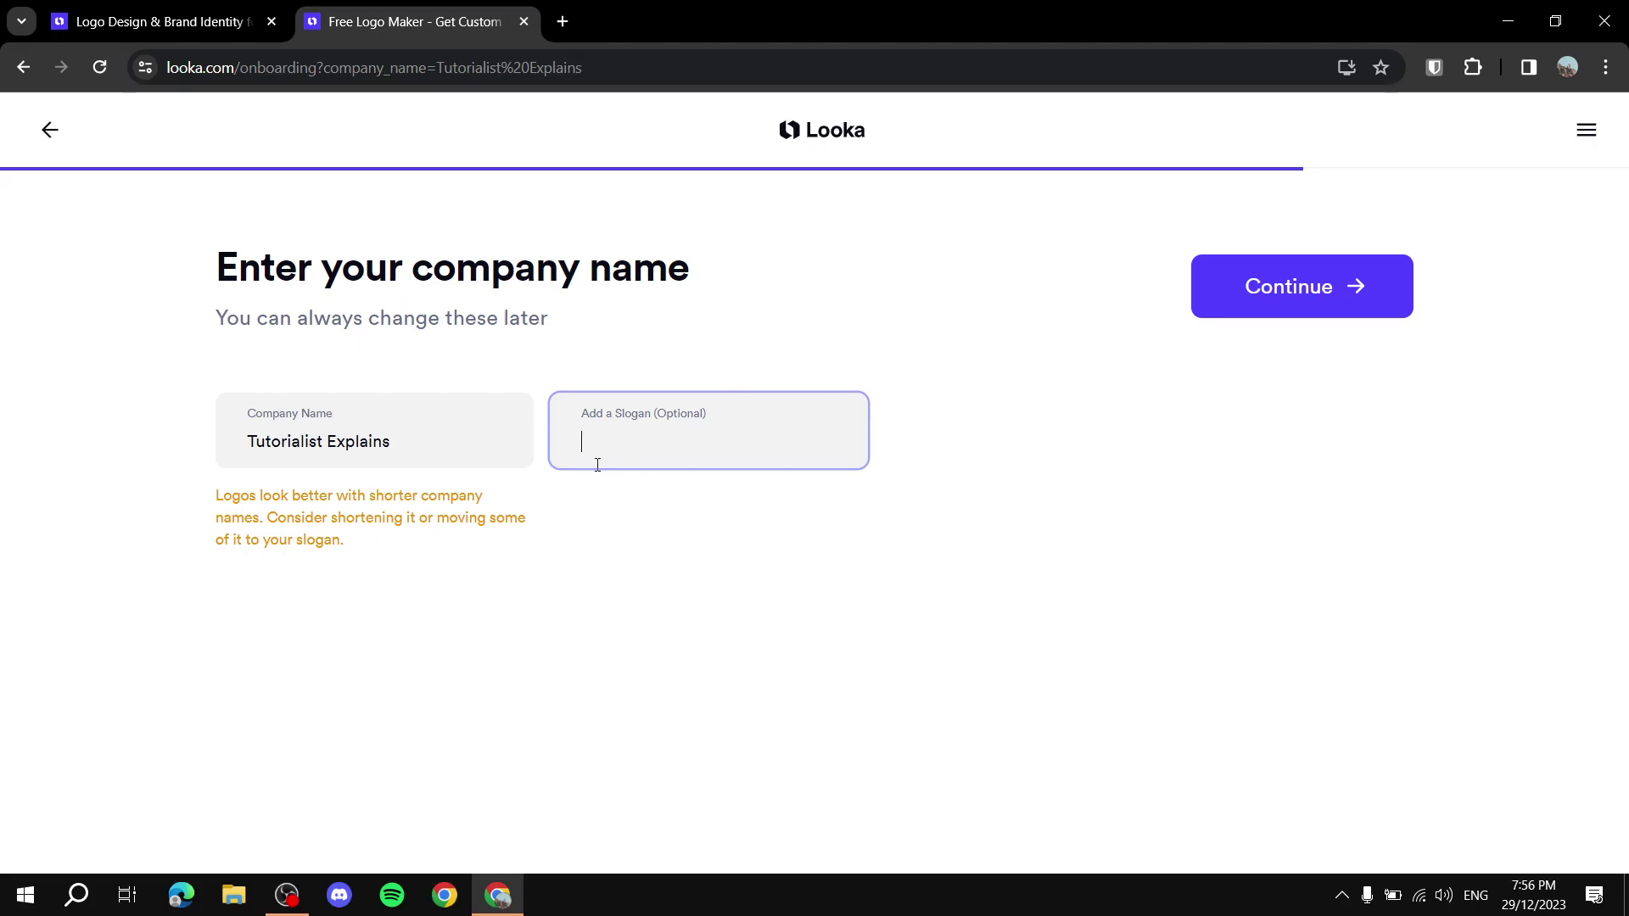
{"action": "left_click", "coordinate": [1354, 288]}
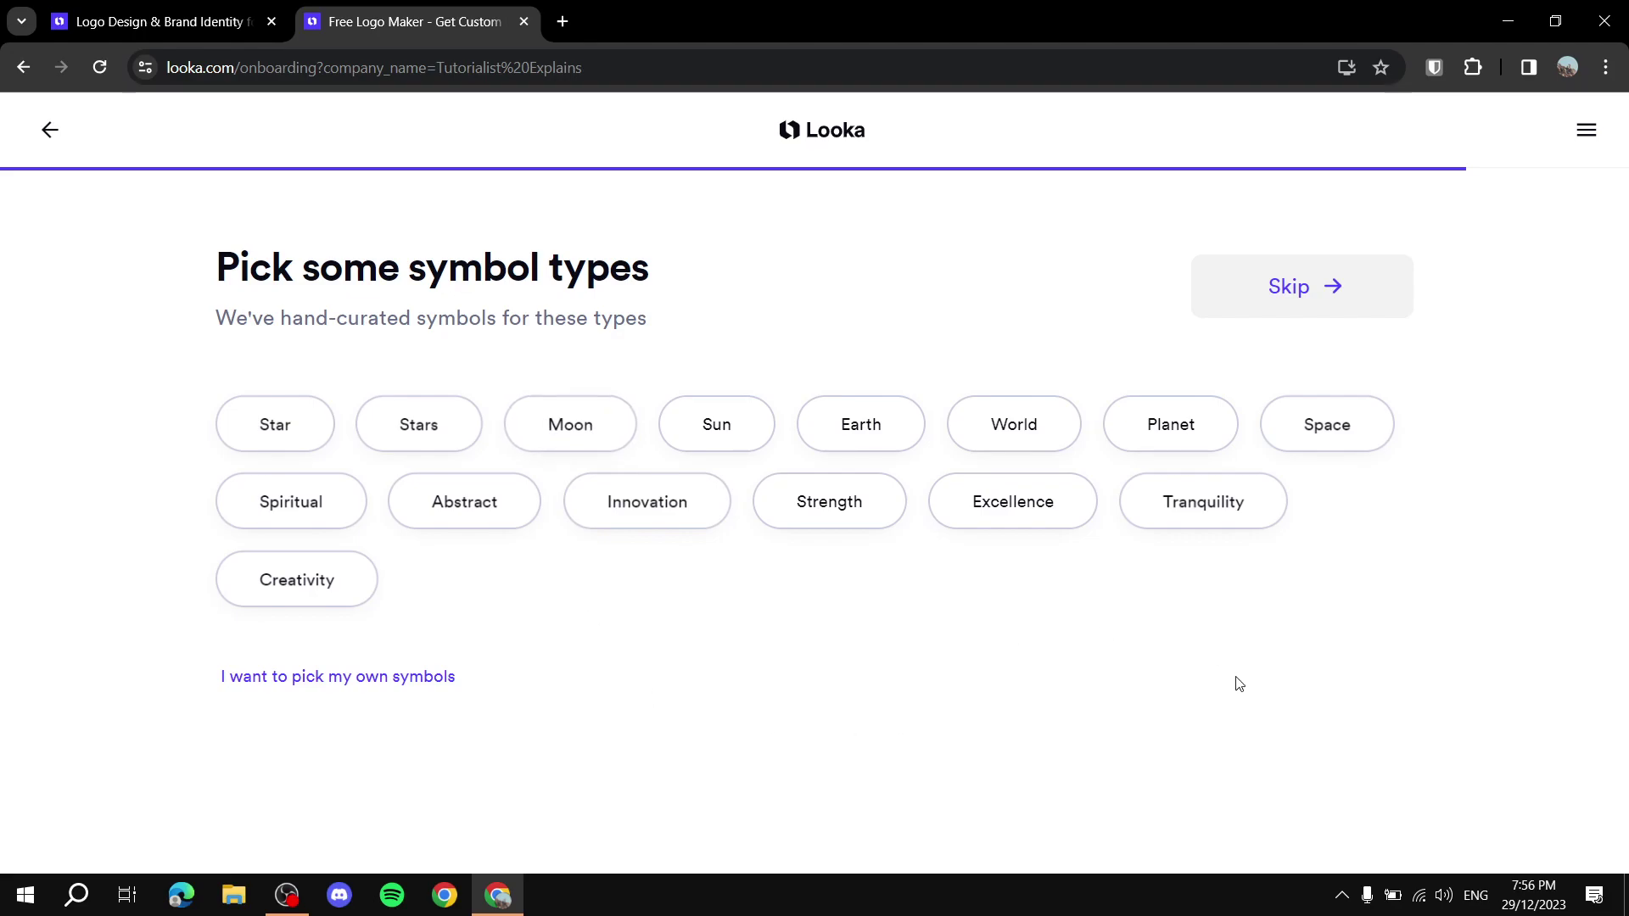
Step: Choose Space, Planet and Moon as symbol types and continue to the generated logos
{"action": "left_click", "coordinate": [1337, 439]}
{"action": "left_click", "coordinate": [1151, 435]}
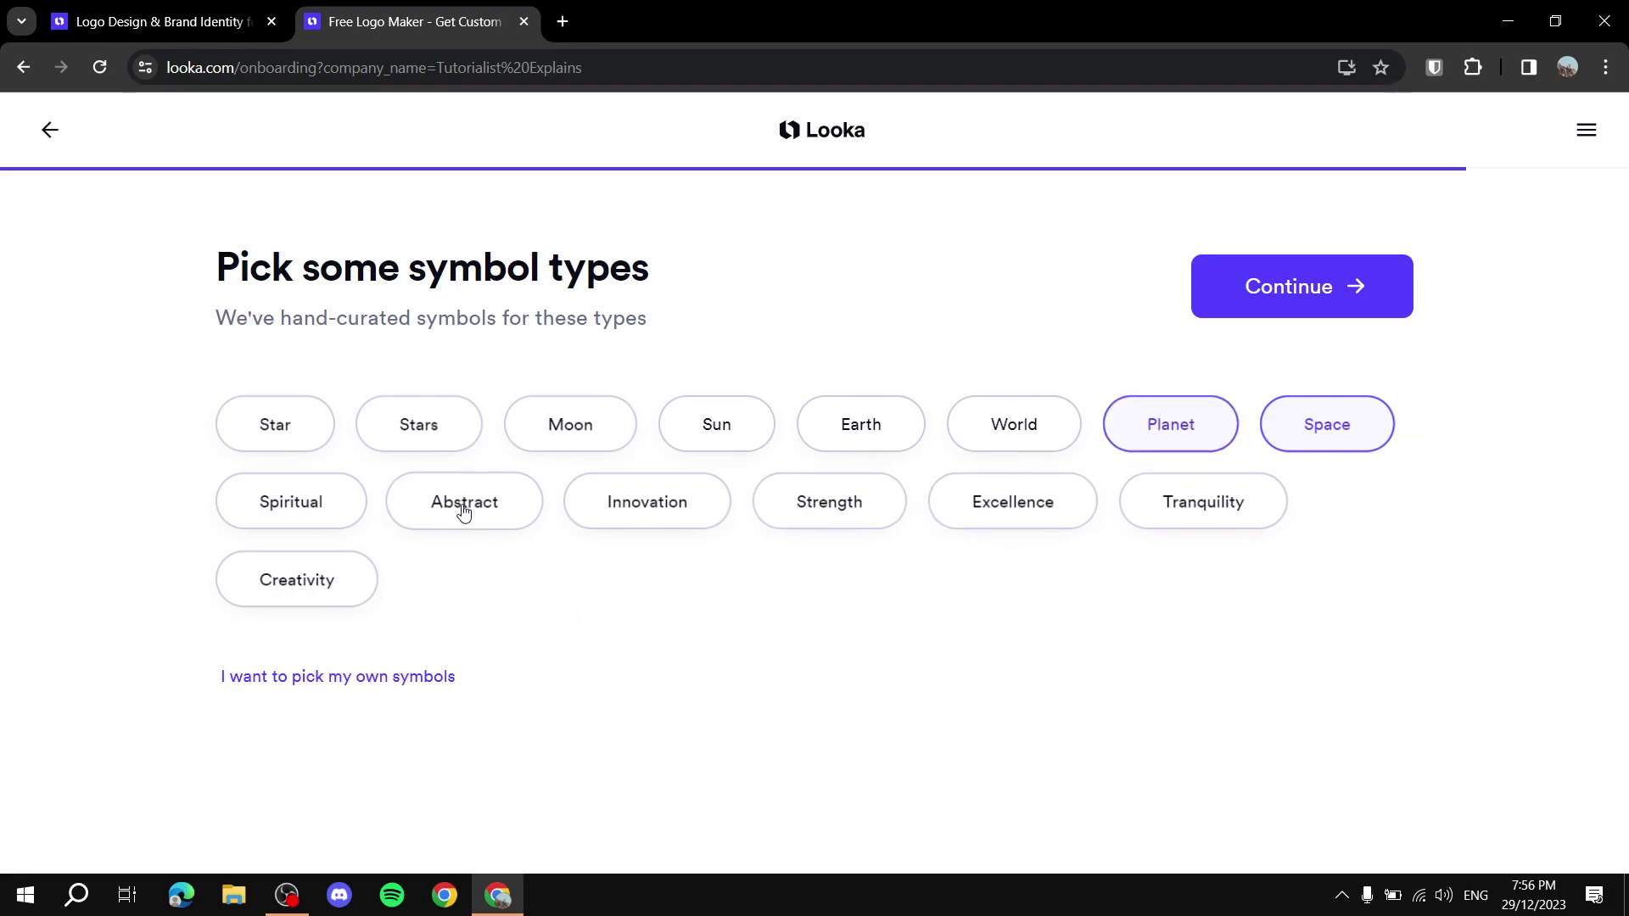
{"action": "left_click", "coordinate": [592, 429]}
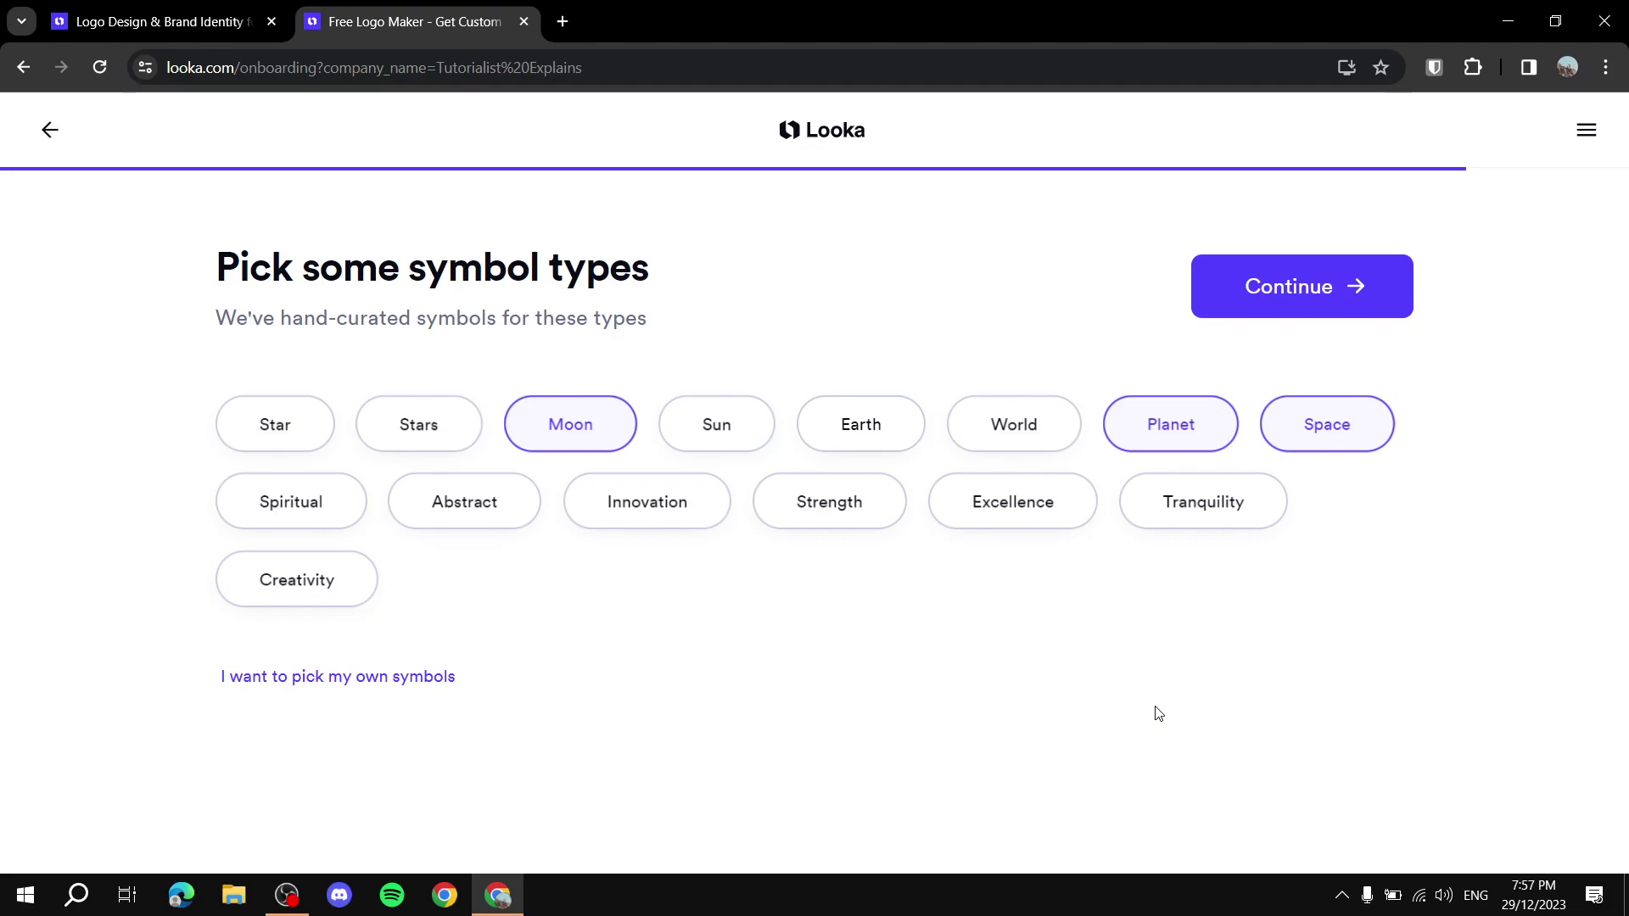
{"action": "left_click", "coordinate": [1352, 303]}
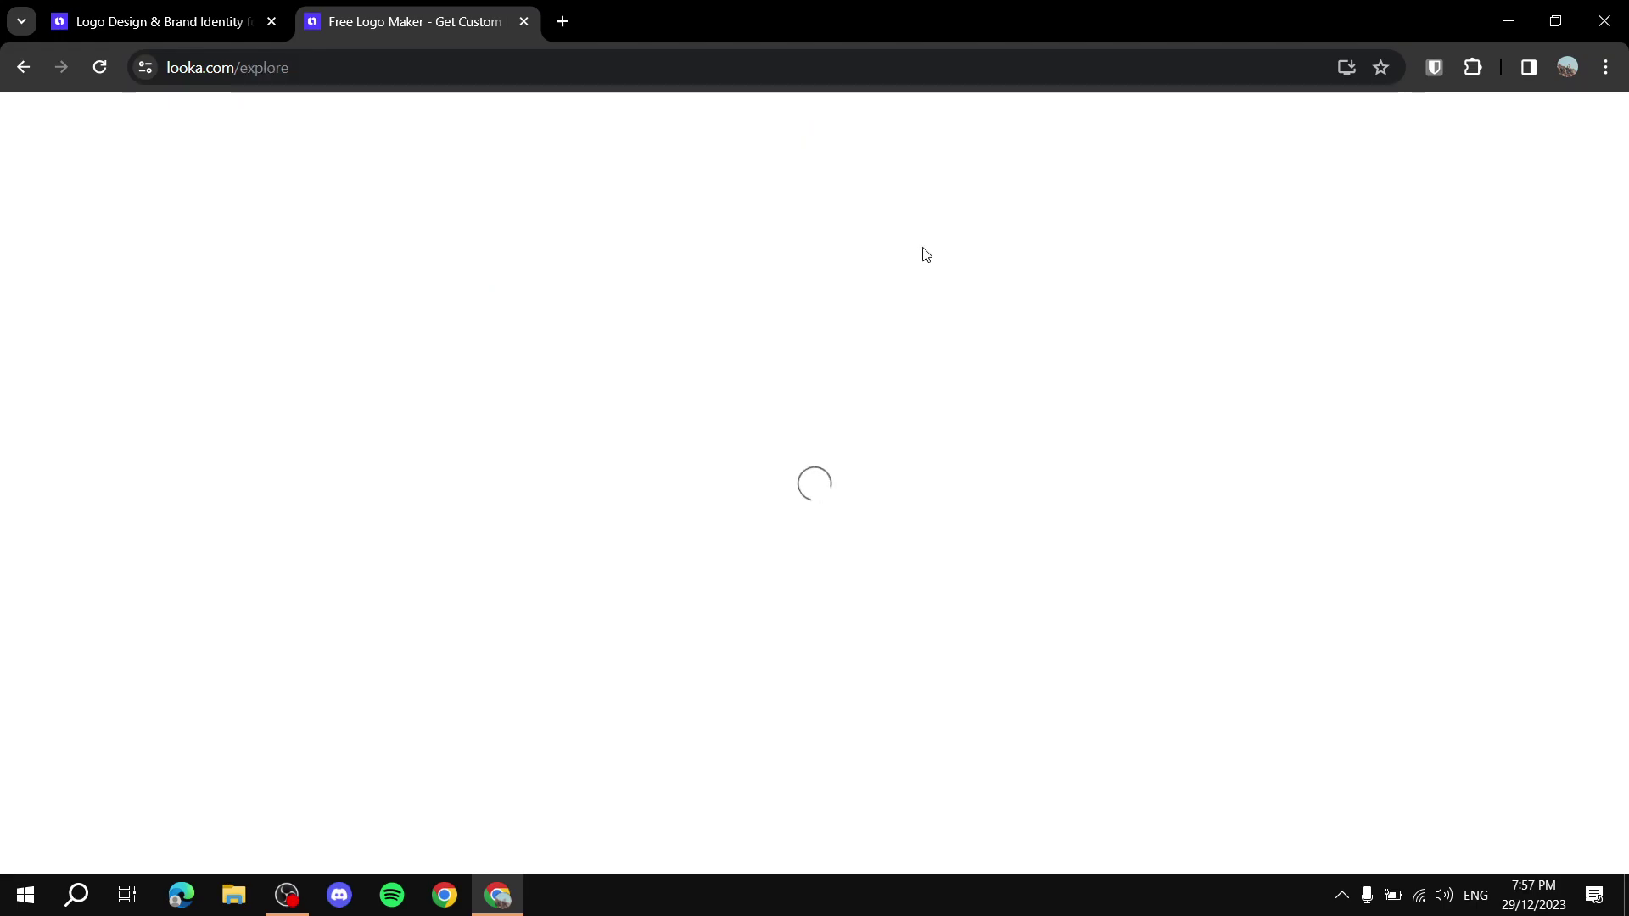
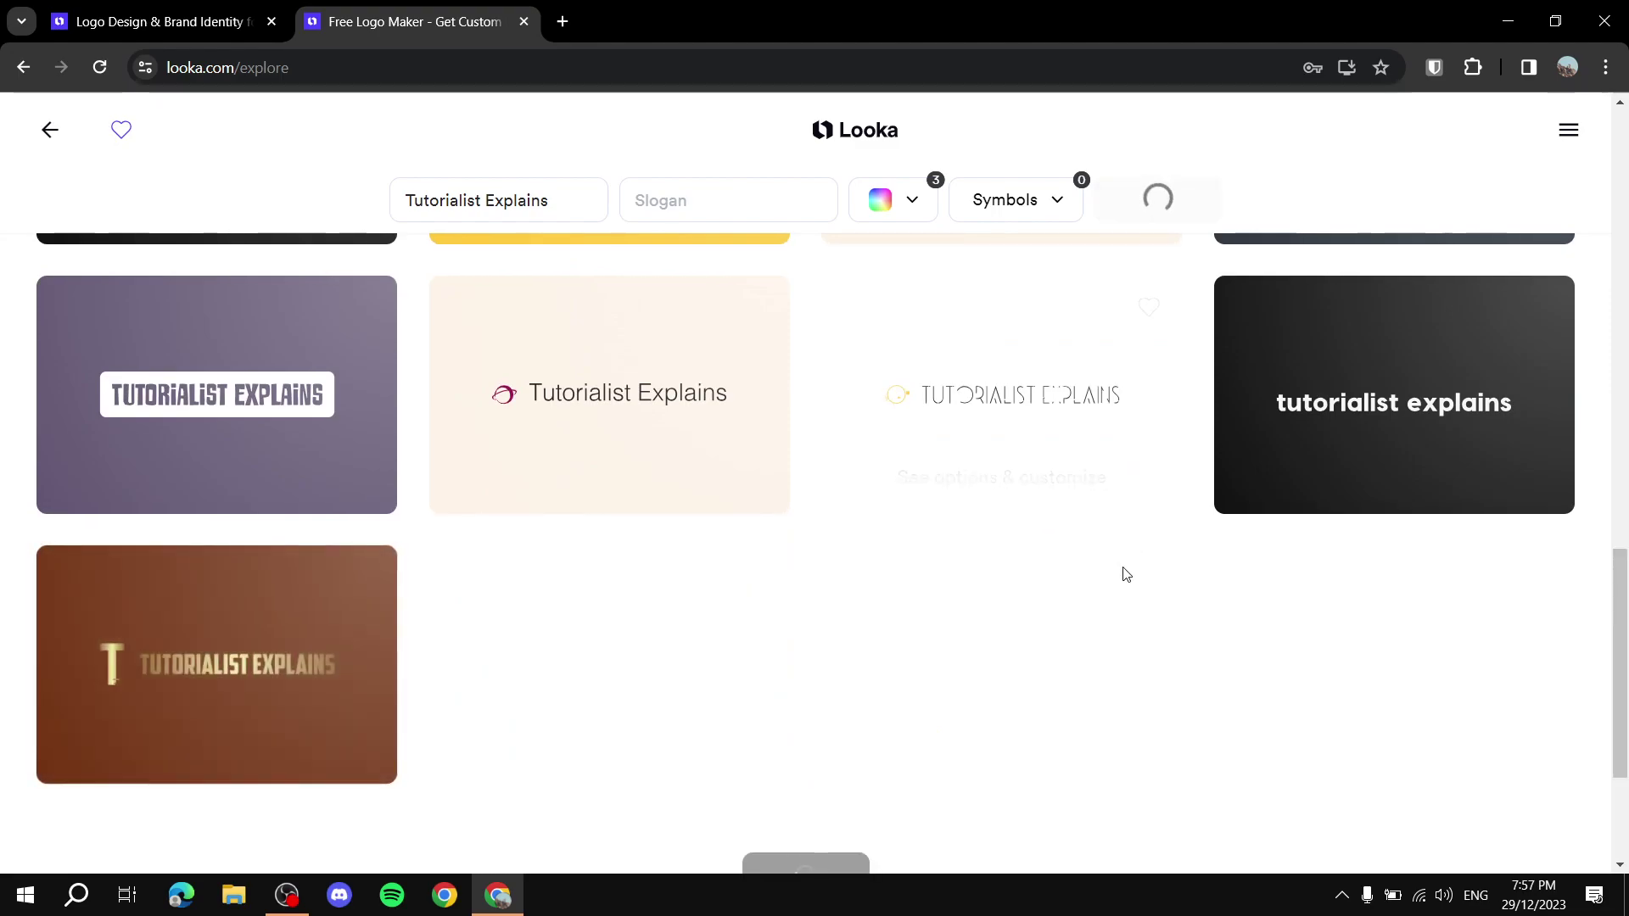
Step: Browse the generated logos and open the black design with the gold rocket symbol beside the name for customization
{"action": "scroll", "coordinate": [982, 541], "scroll_direction": "down", "scroll_amount": 3}
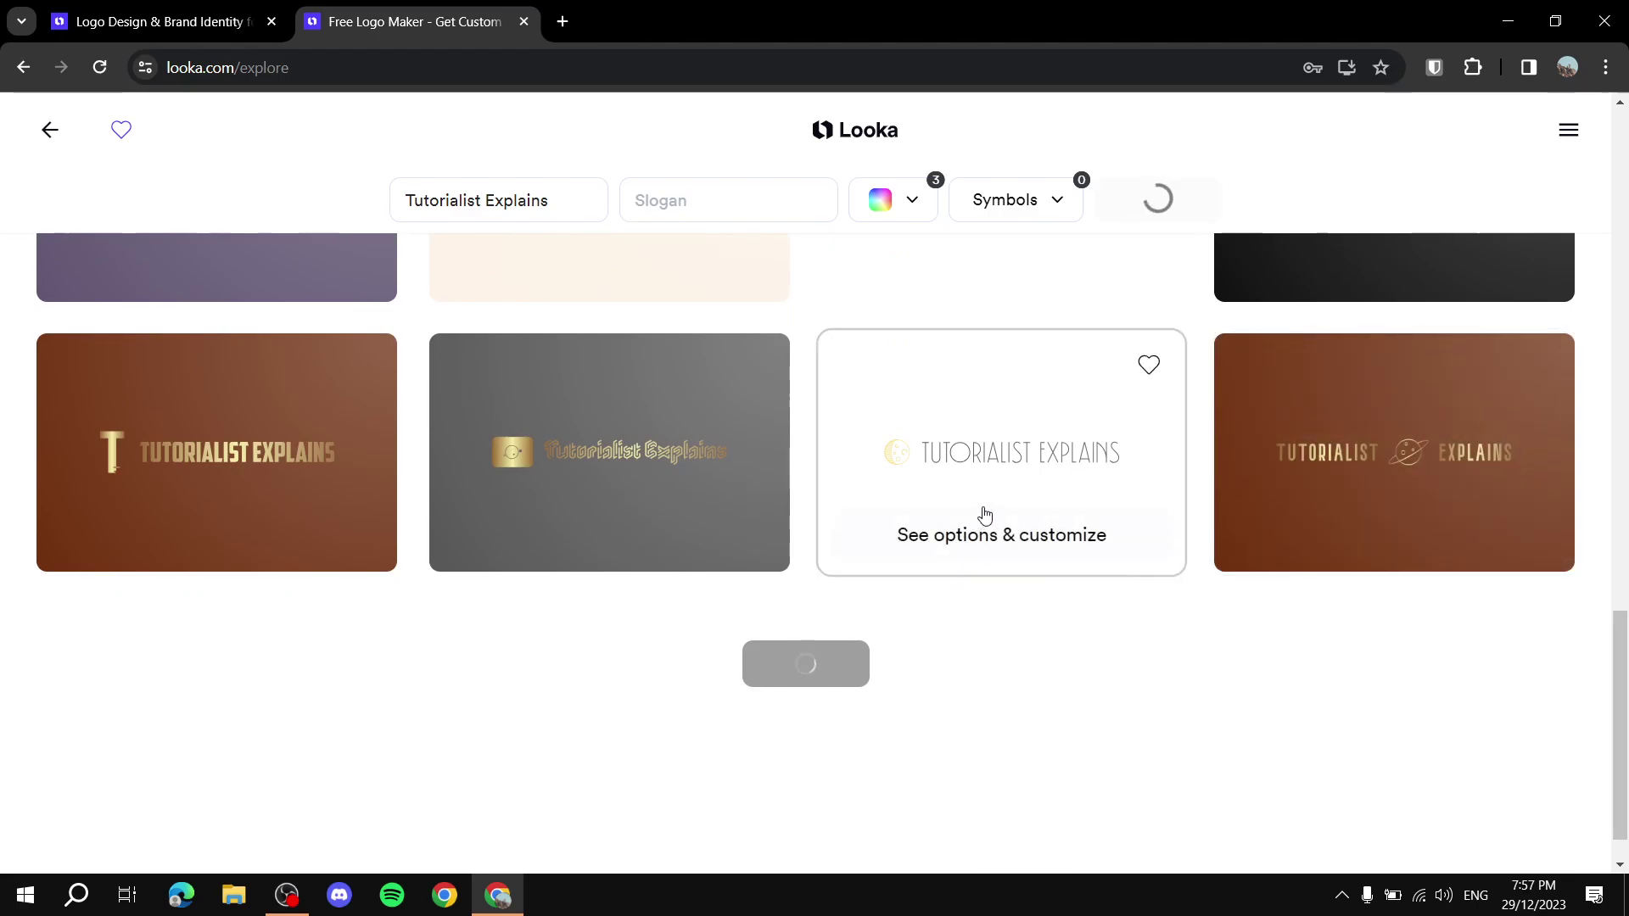
{"action": "scroll", "coordinate": [959, 484], "scroll_direction": "down", "scroll_amount": 4}
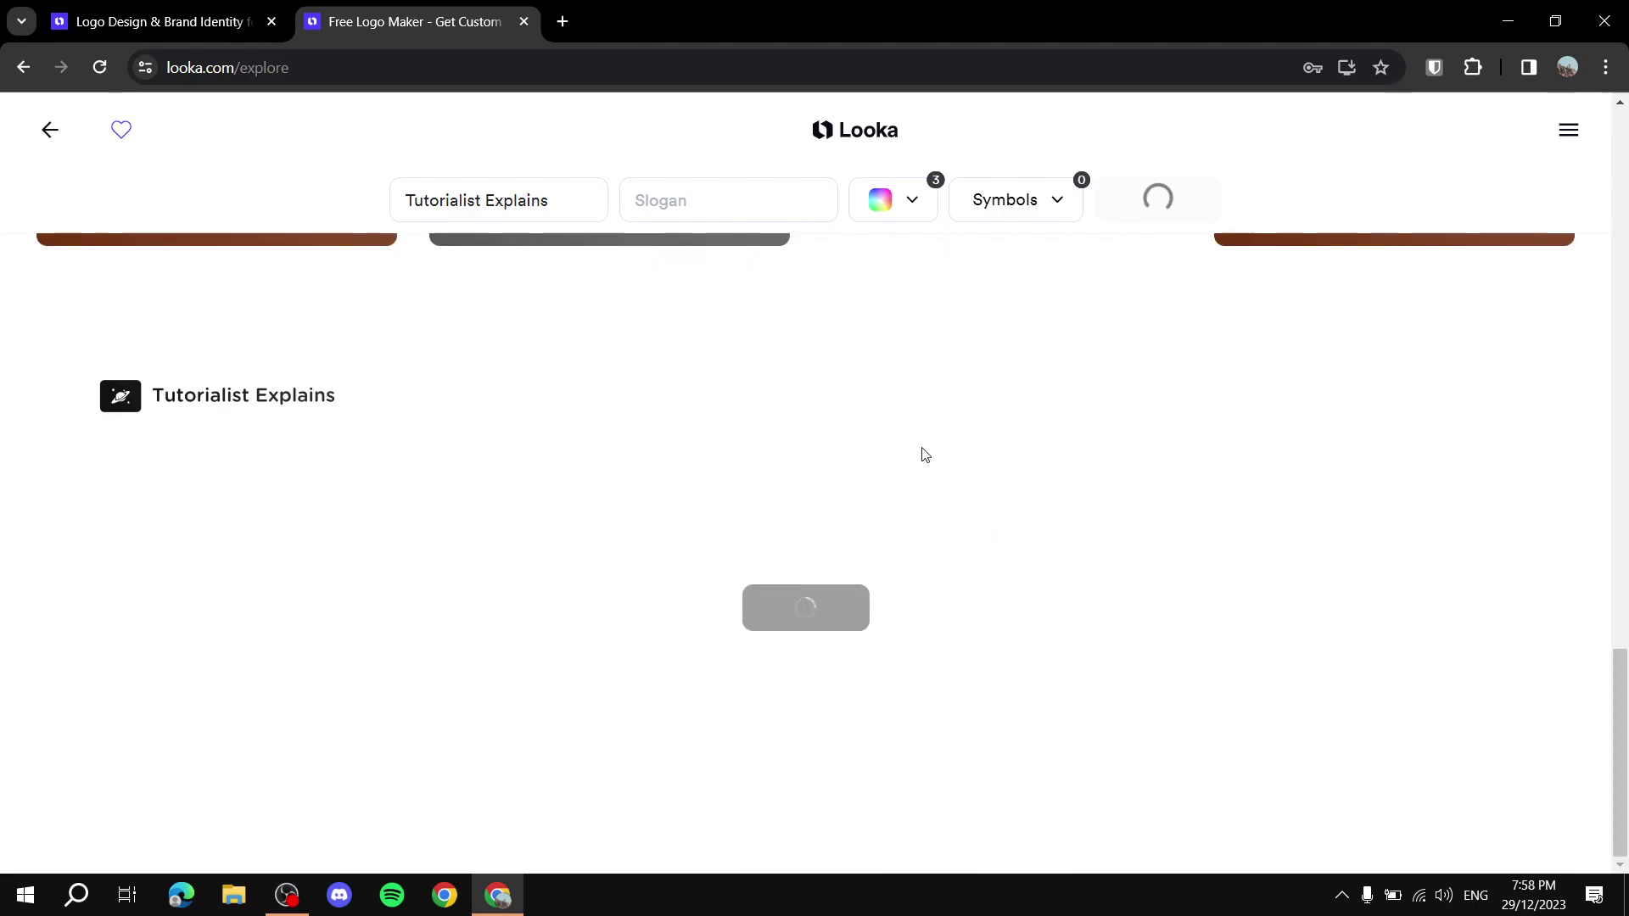
{"action": "scroll", "coordinate": [975, 475], "scroll_direction": "up", "scroll_amount": 12}
{"action": "scroll", "coordinate": [572, 402], "scroll_direction": "up", "scroll_amount": 6}
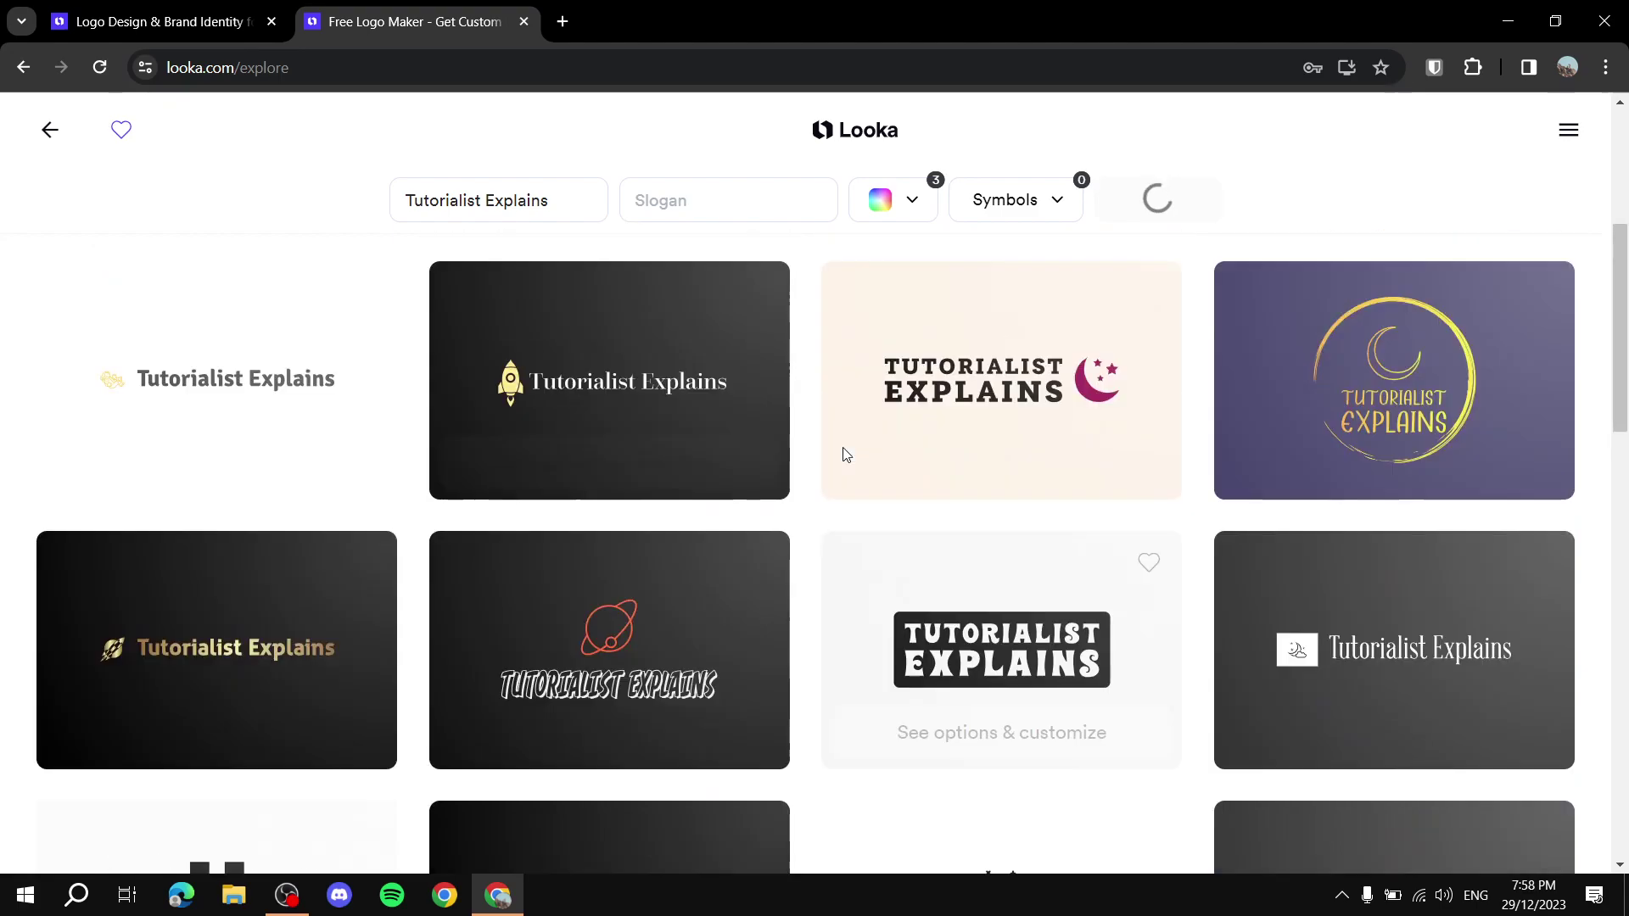
{"action": "scroll", "coordinate": [1005, 509], "scroll_direction": "down", "scroll_amount": 7}
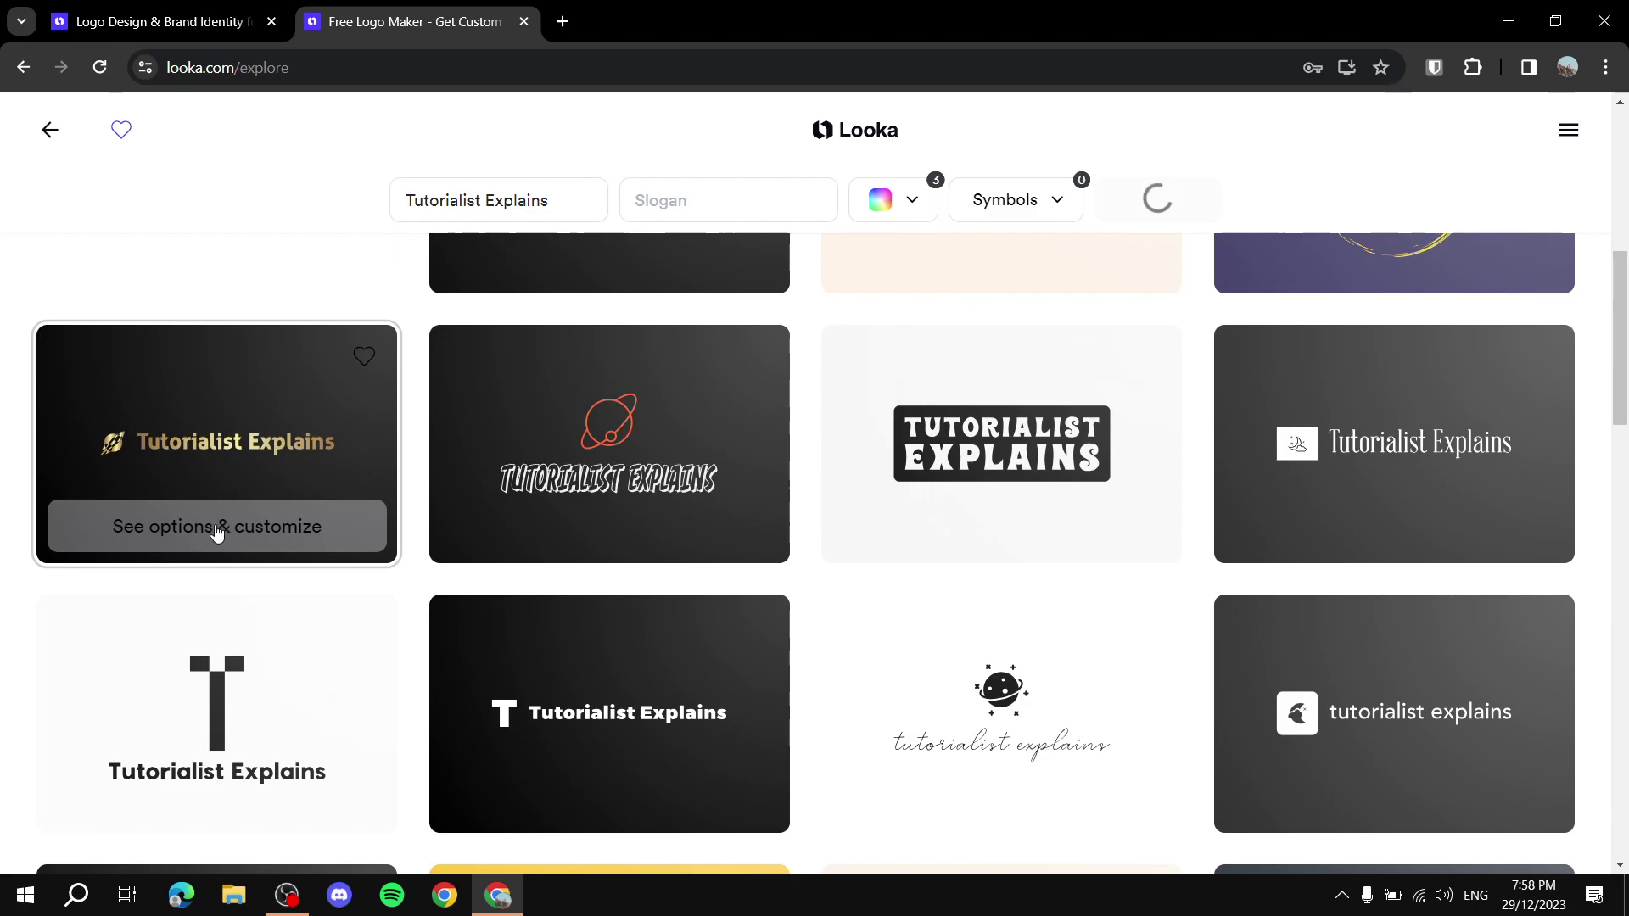
{"action": "left_click", "coordinate": [216, 532]}
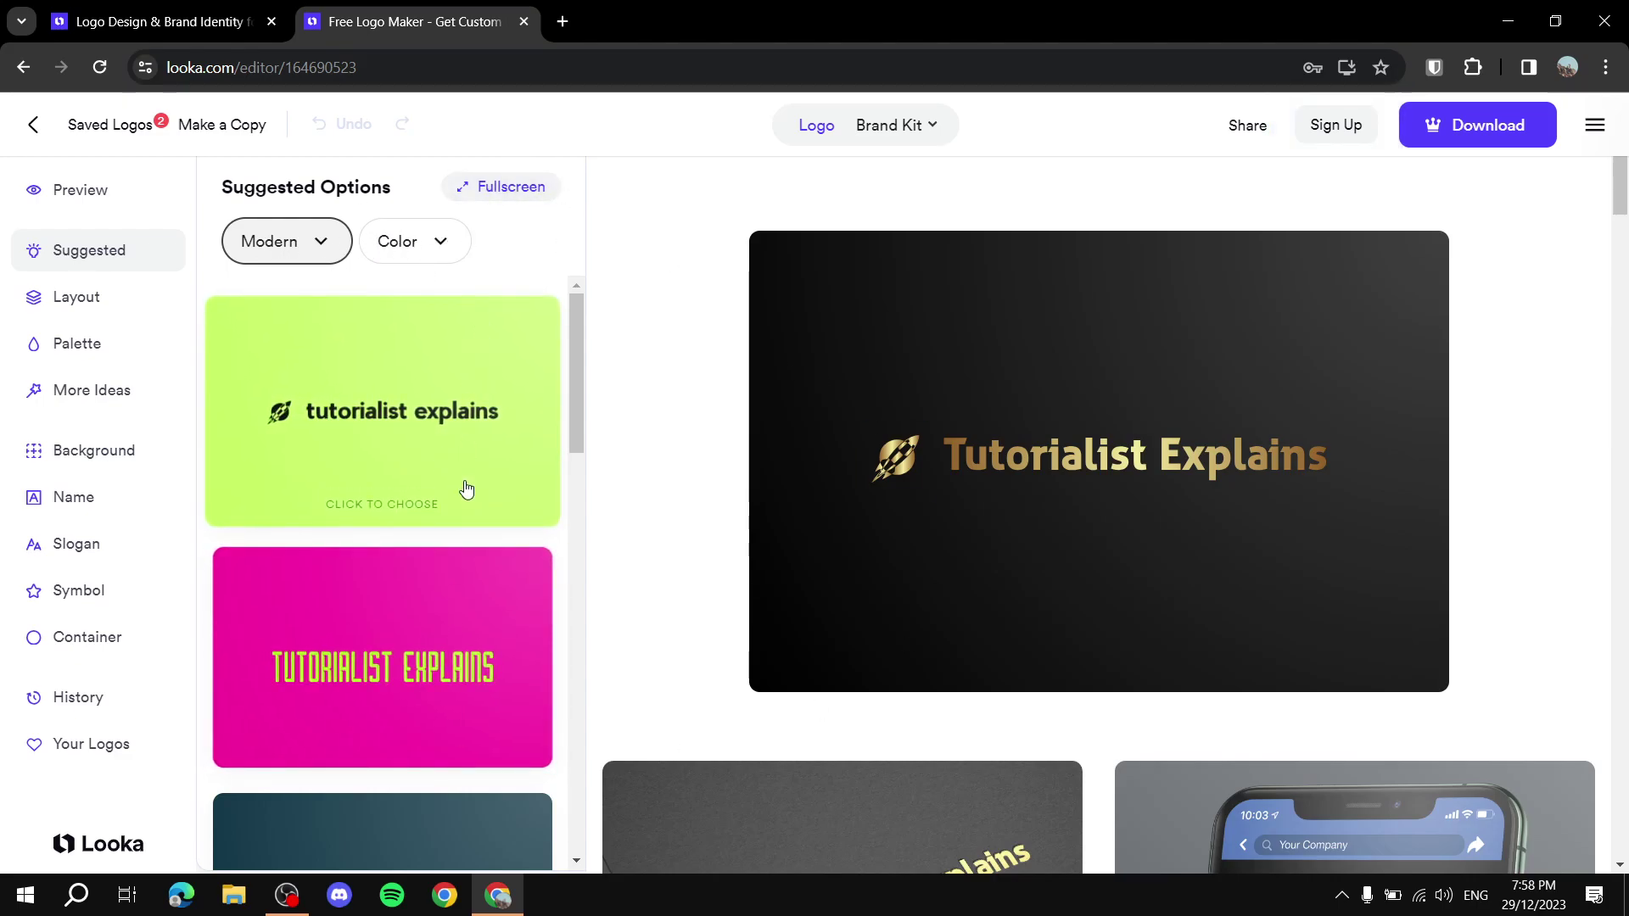
Step: Browse the suggested Modern logo variations and filter them by yellow
{"action": "scroll", "coordinate": [339, 482], "scroll_direction": "down", "scroll_amount": 6}
{"action": "scroll", "coordinate": [408, 488], "scroll_direction": "down", "scroll_amount": 5}
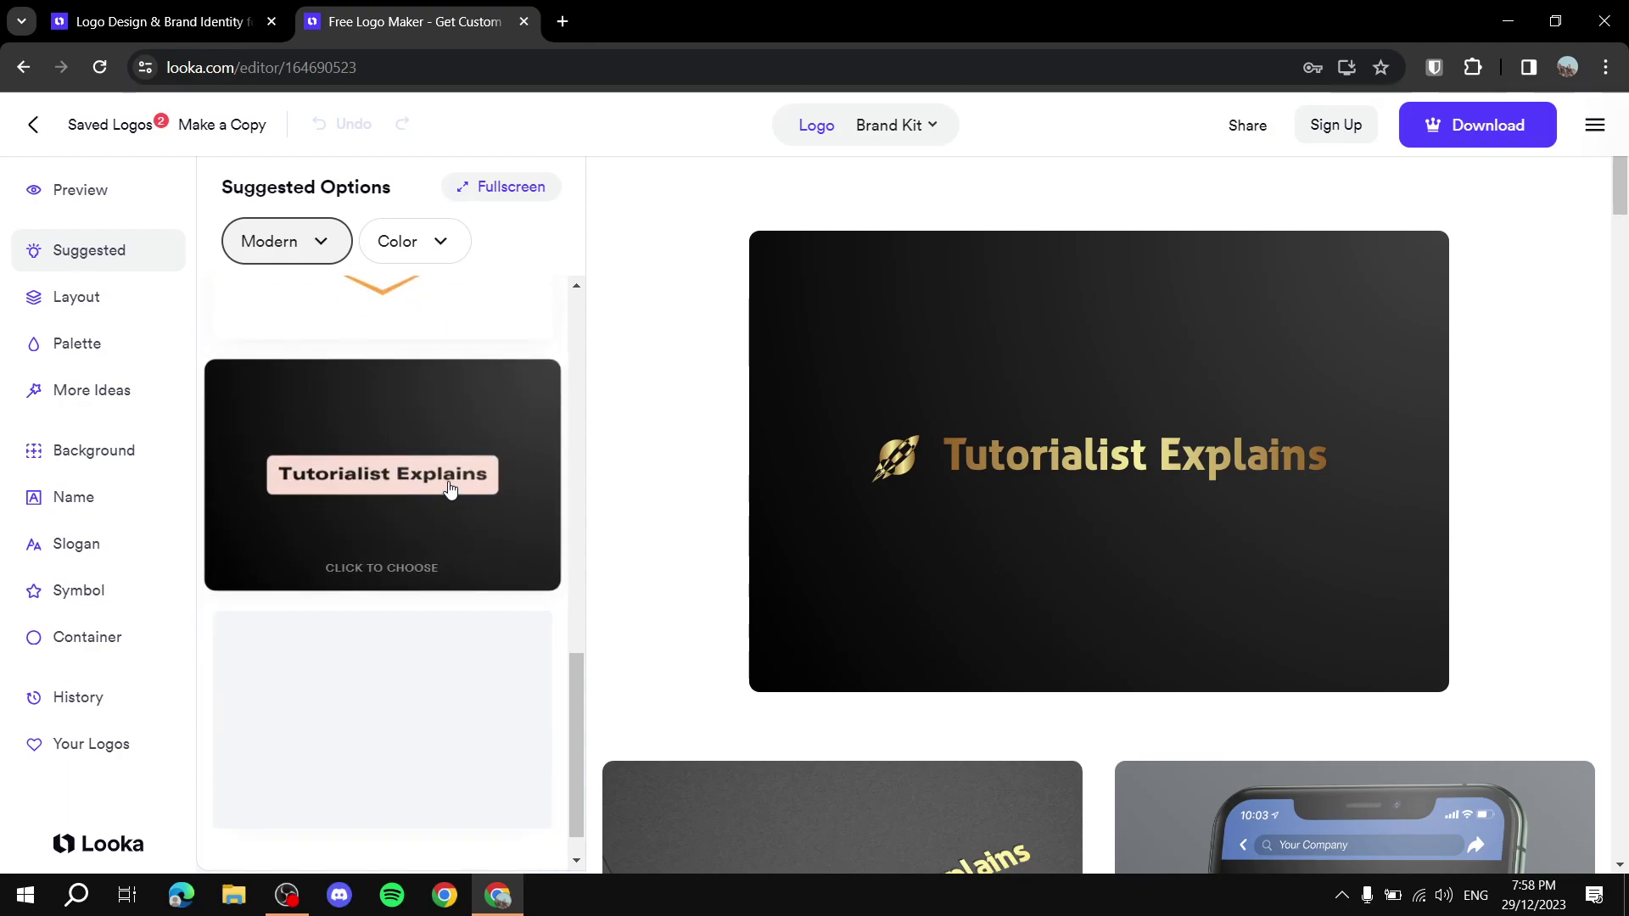
{"action": "scroll", "coordinate": [453, 475], "scroll_direction": "down", "scroll_amount": 5}
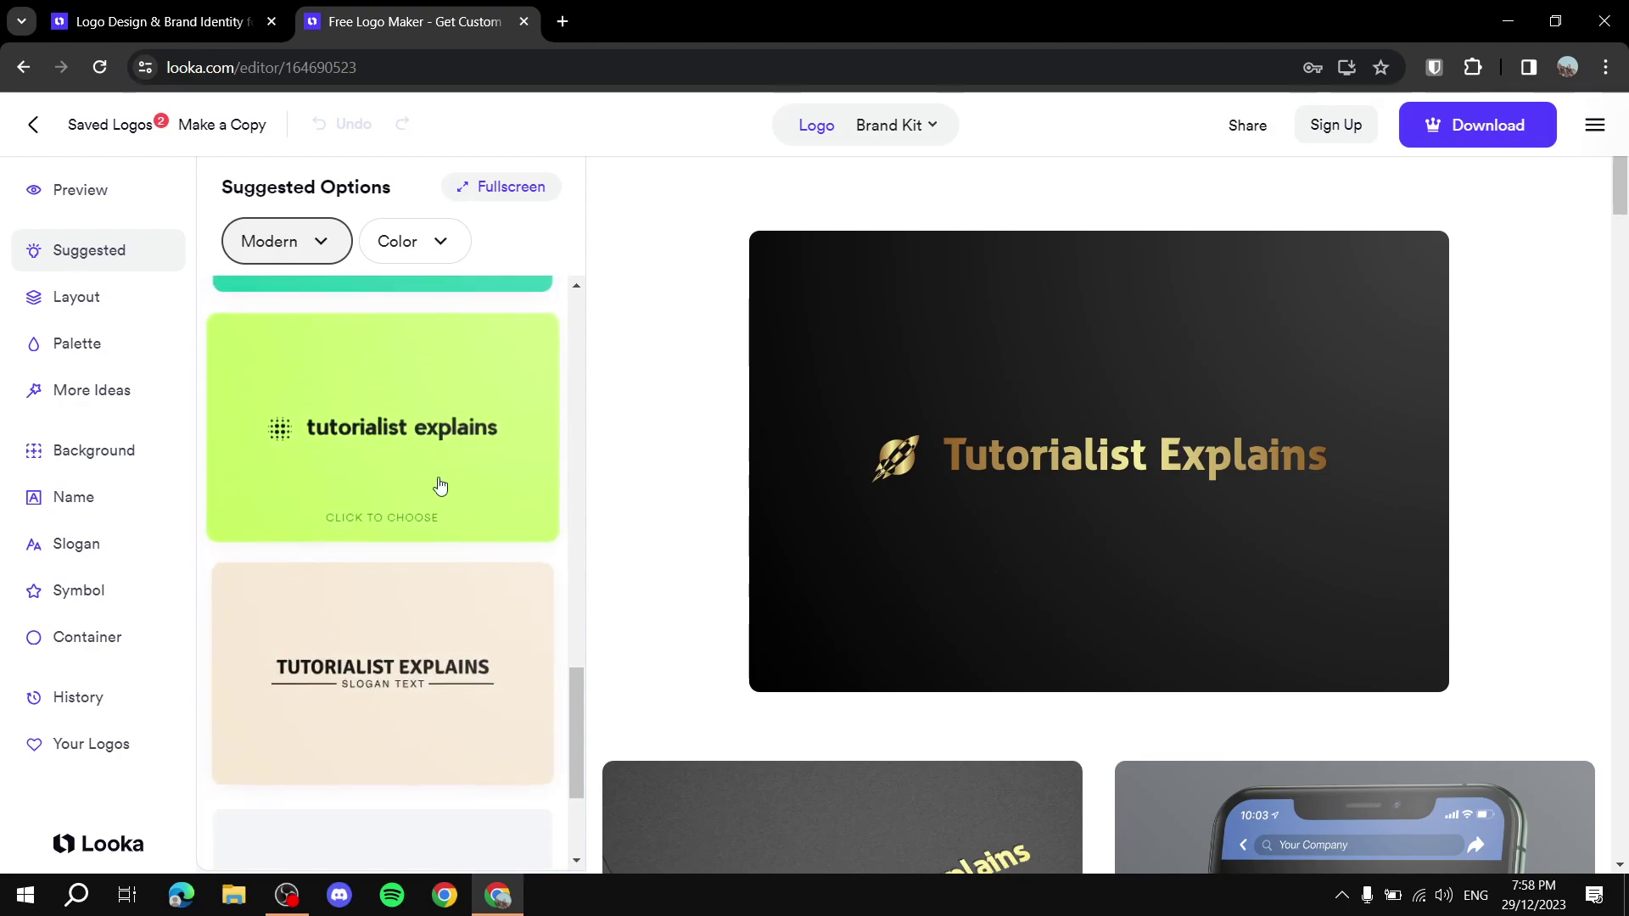
{"action": "scroll", "coordinate": [436, 484], "scroll_direction": "down", "scroll_amount": 3}
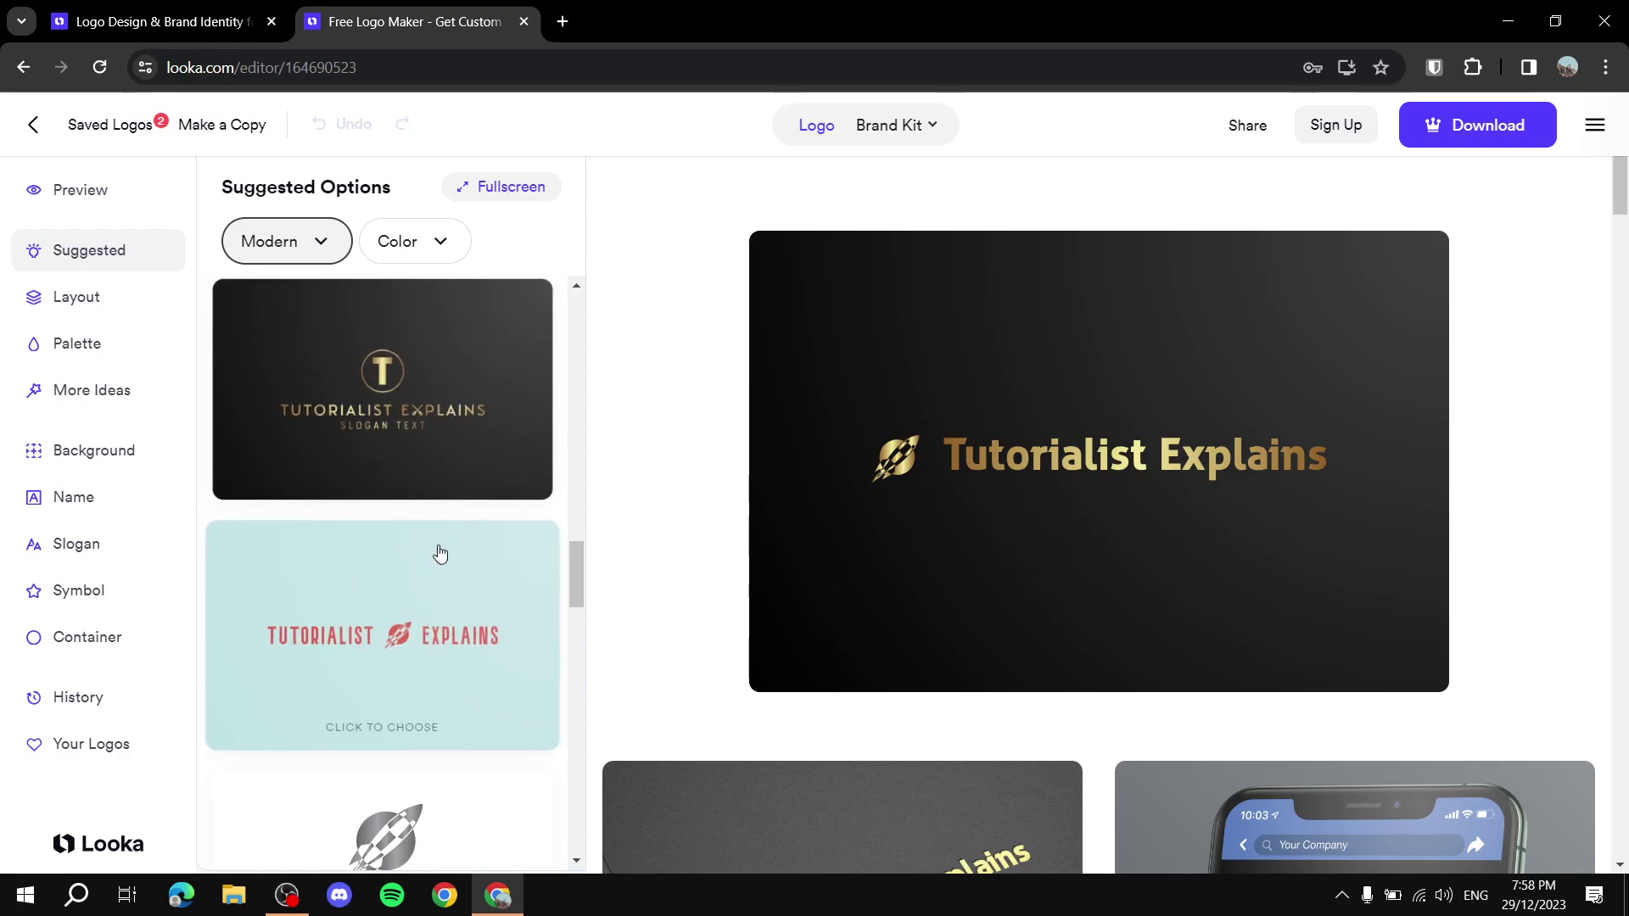
{"action": "scroll", "coordinate": [436, 560], "scroll_direction": "down", "scroll_amount": 10}
{"action": "scroll", "coordinate": [411, 582], "scroll_direction": "down", "scroll_amount": 4}
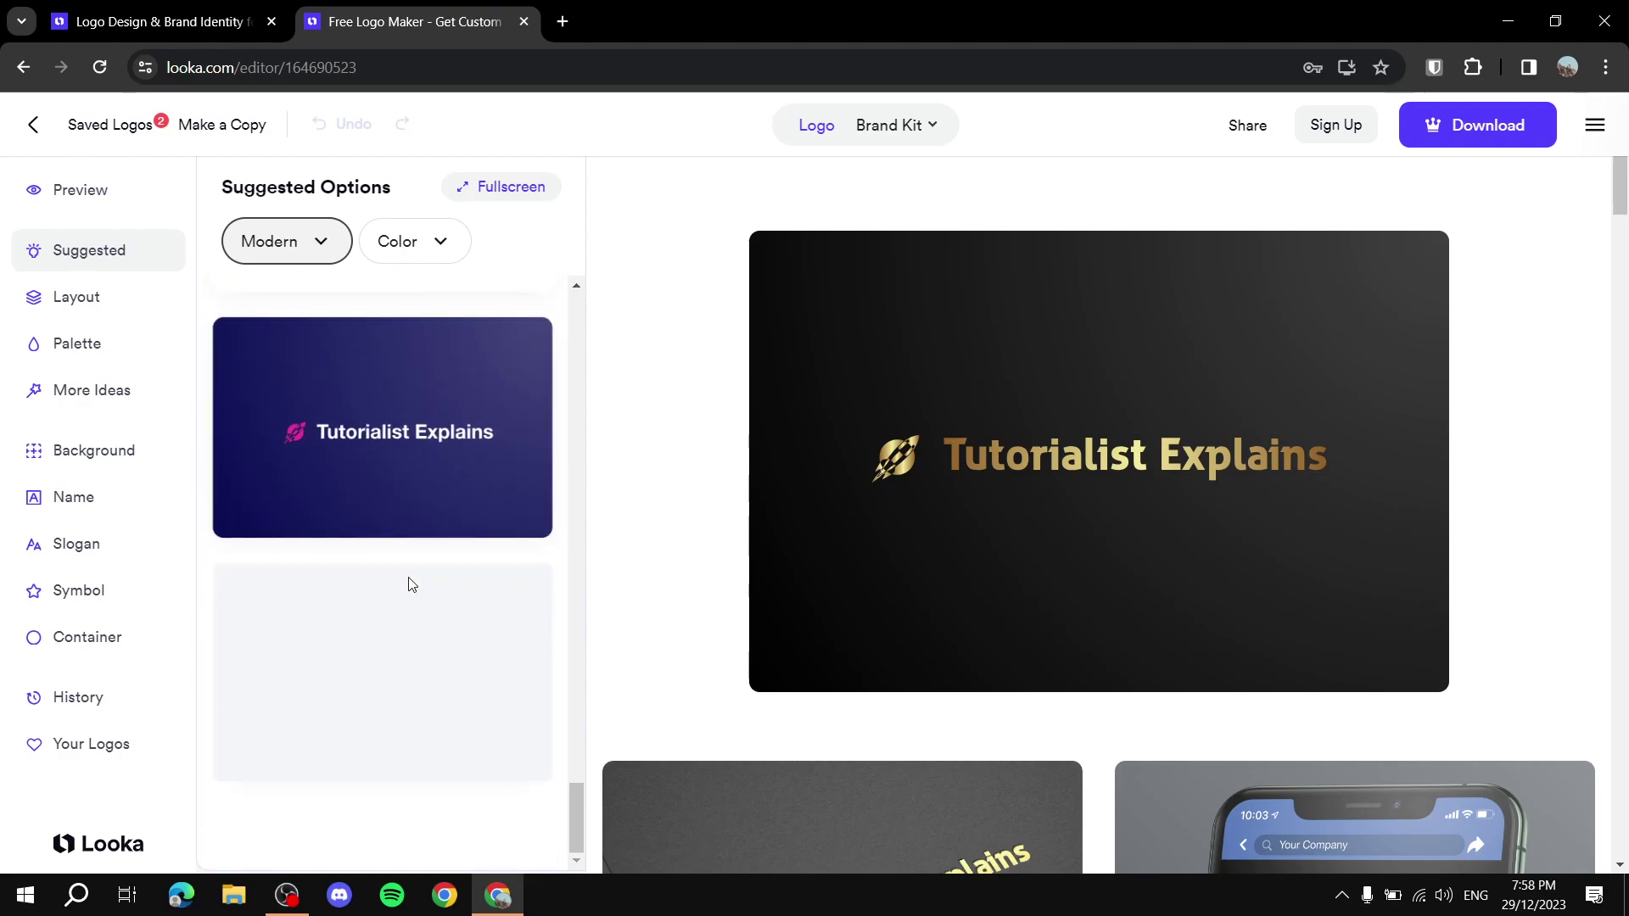
{"action": "left_click", "coordinate": [415, 243]}
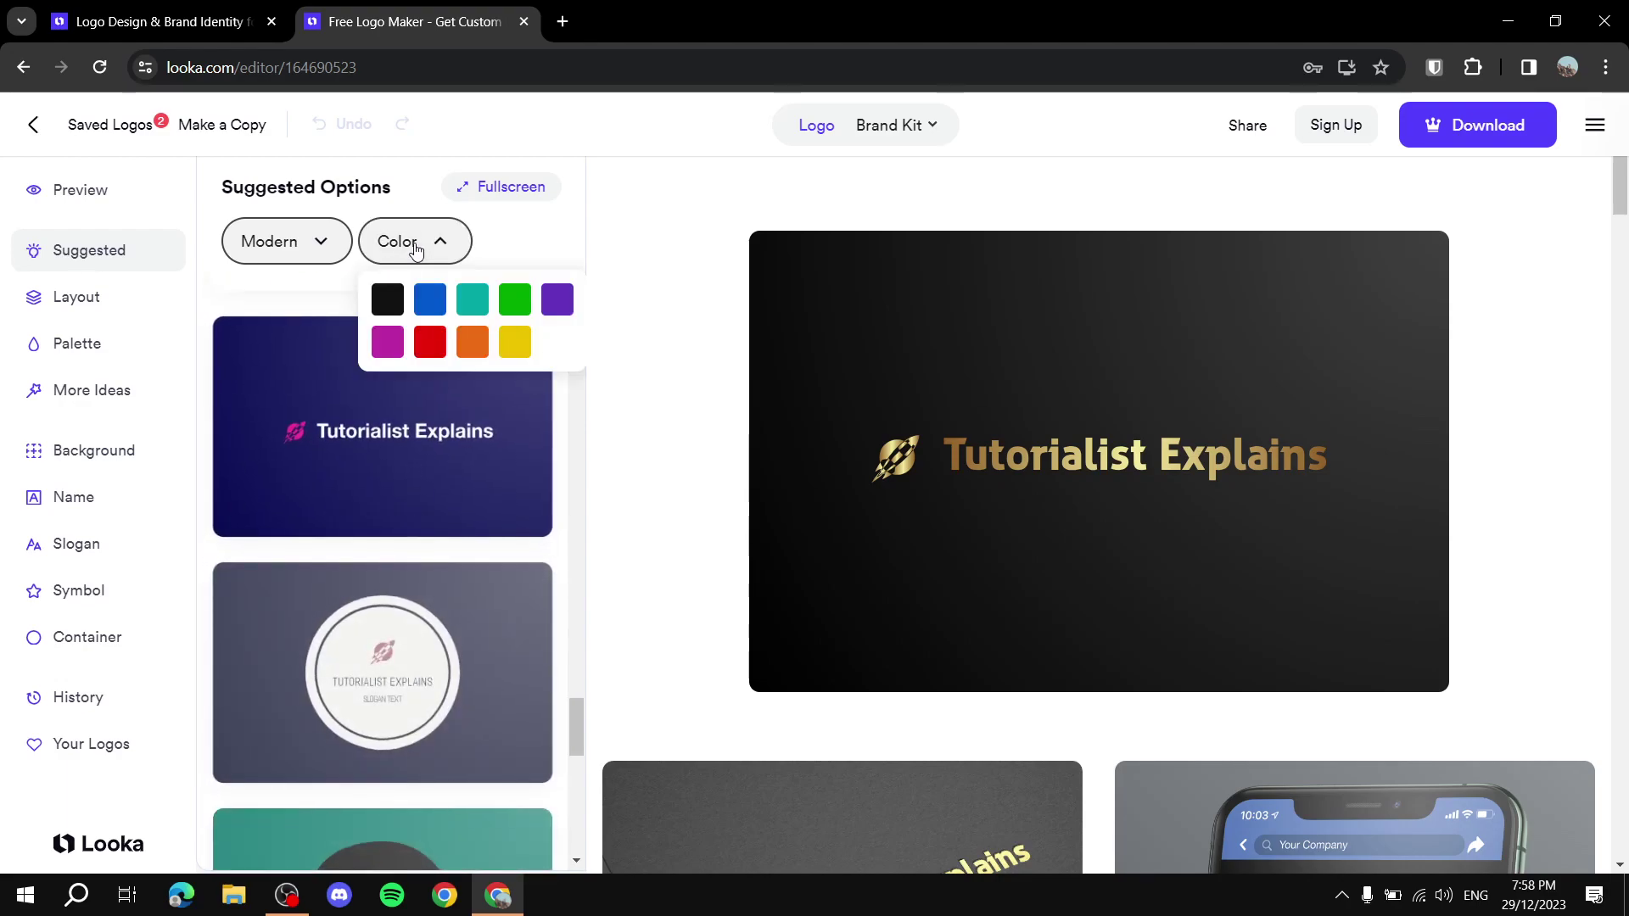
{"action": "left_click", "coordinate": [515, 343]}
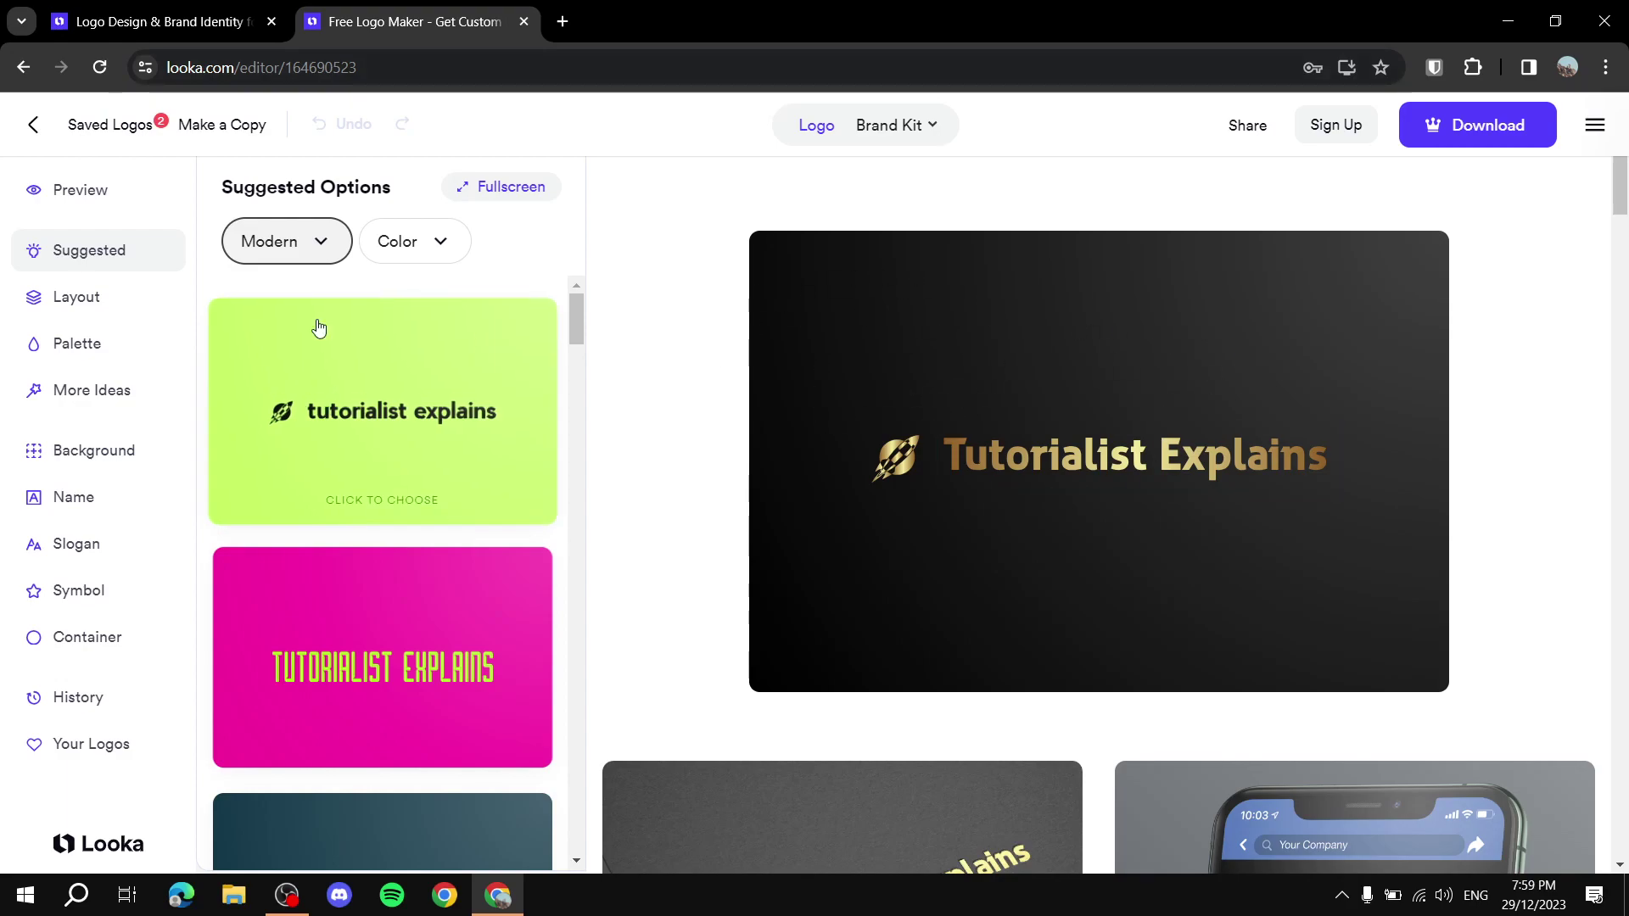
Step: Apply the layout with the rocket between the two words and a slogan below, and set the slogan to "Example"
{"action": "left_click", "coordinate": [68, 296]}
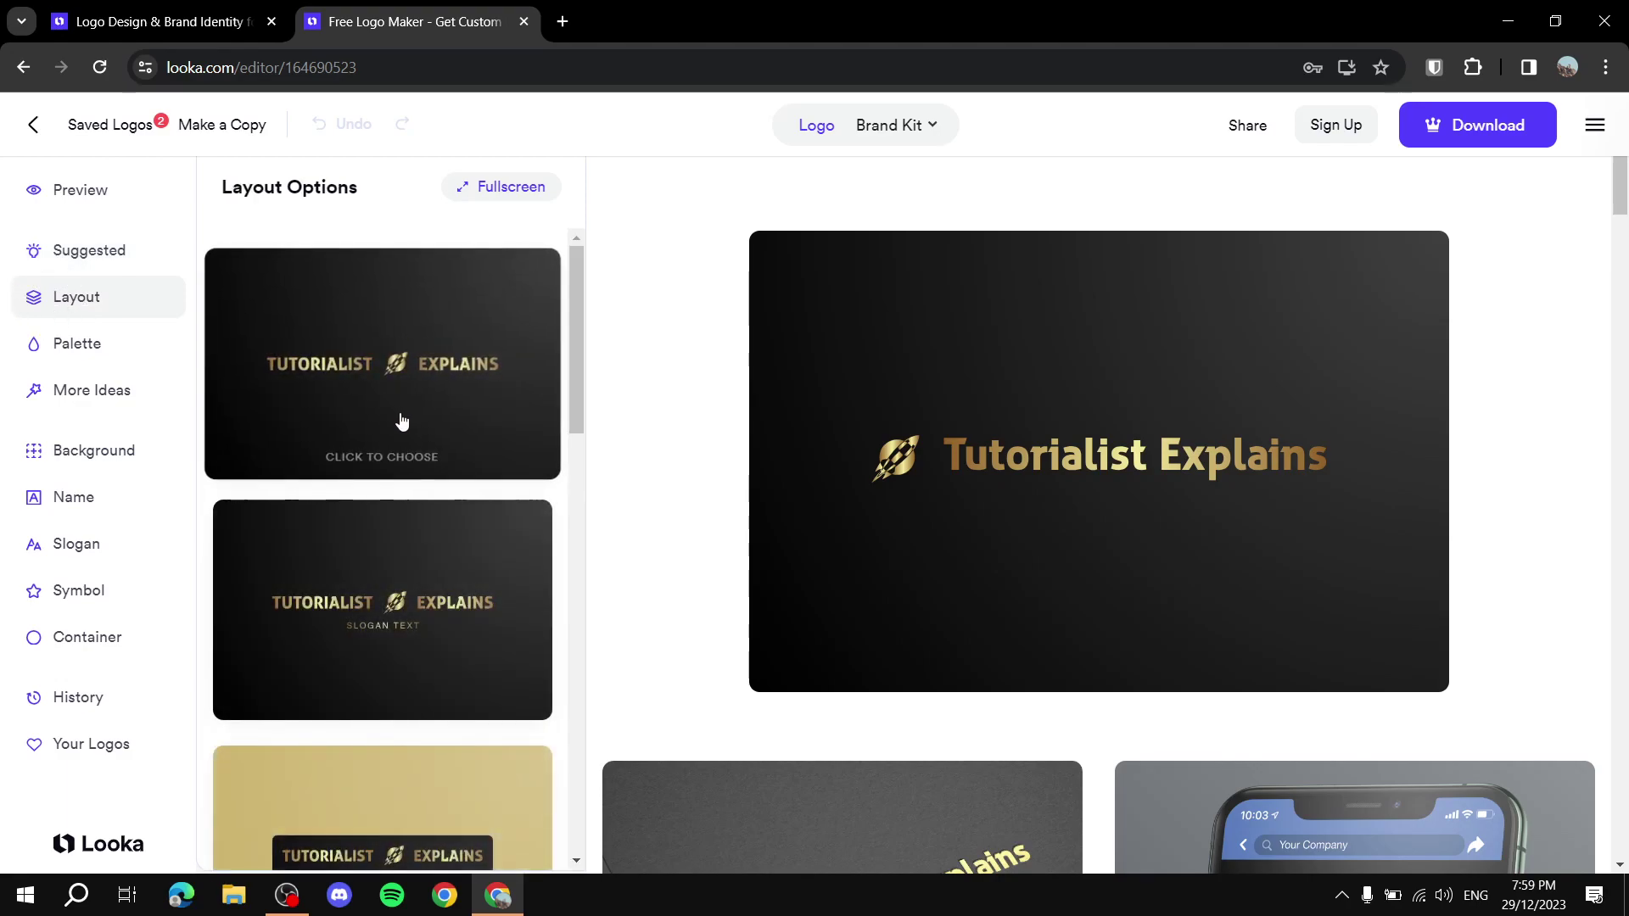
{"action": "left_click", "coordinate": [418, 590]}
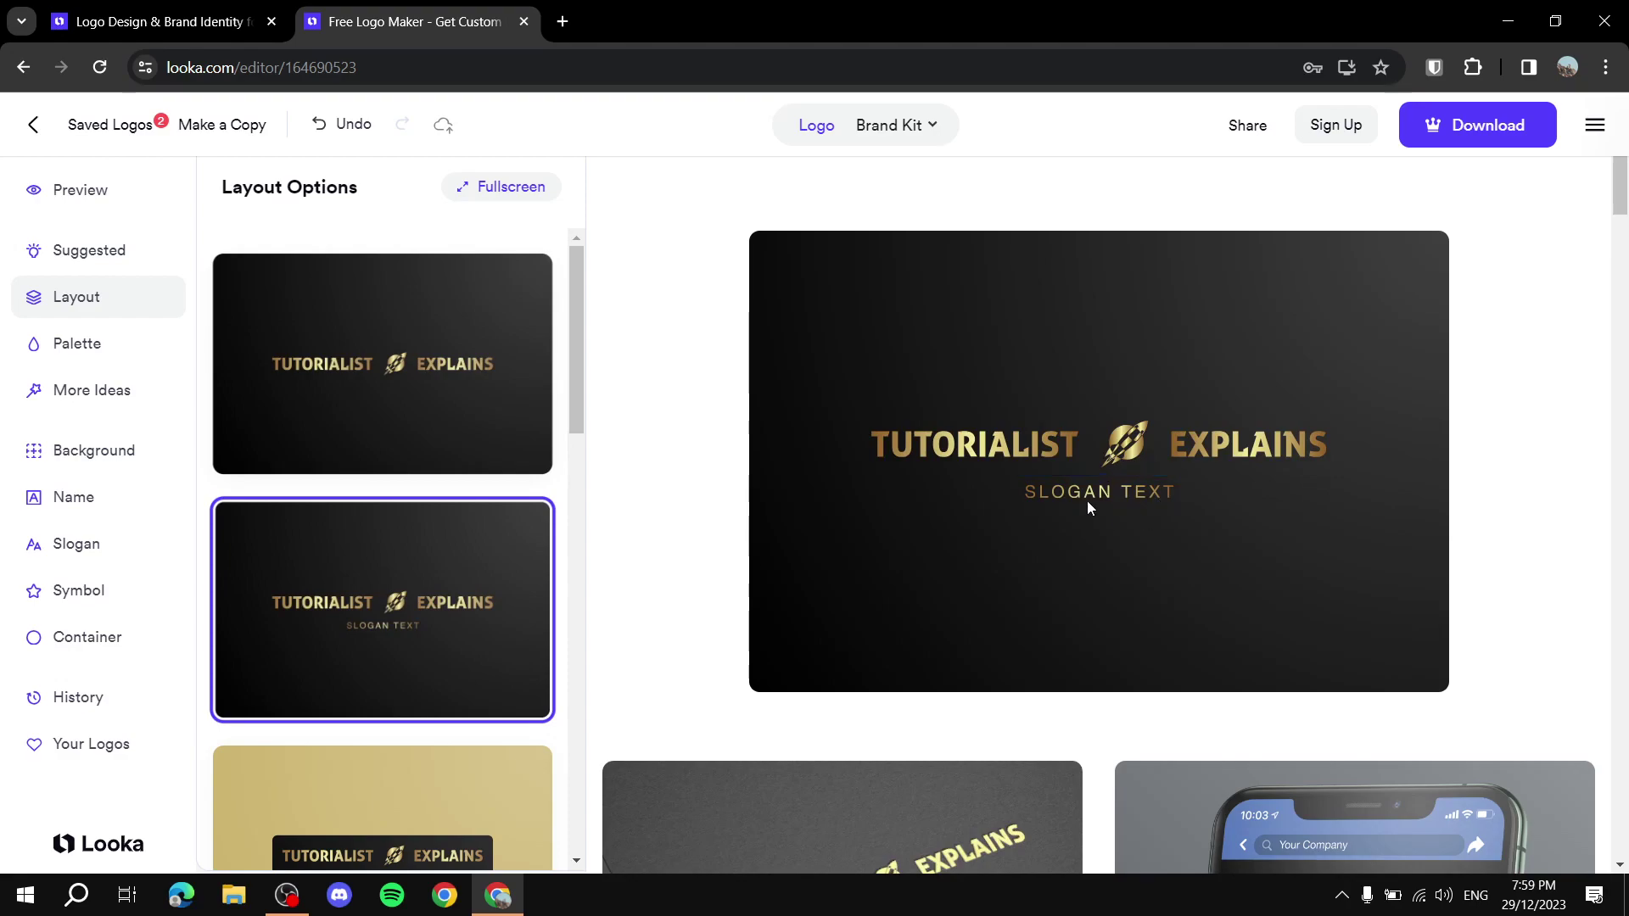
{"action": "left_click", "coordinate": [1081, 492]}
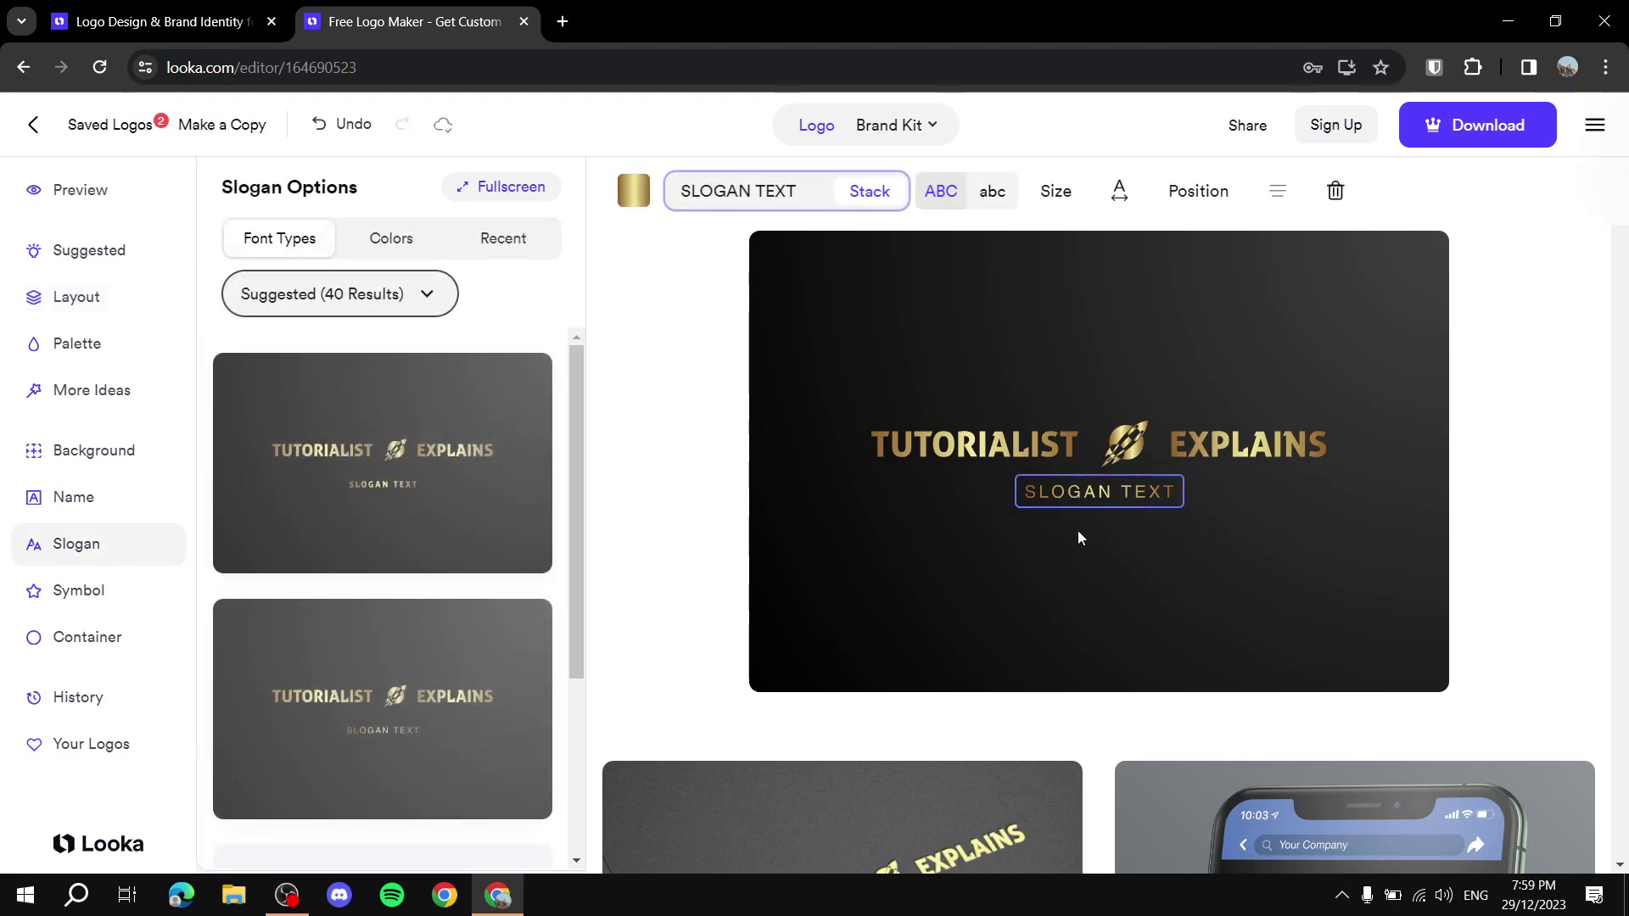
{"action": "triple_click", "coordinate": [817, 182]}
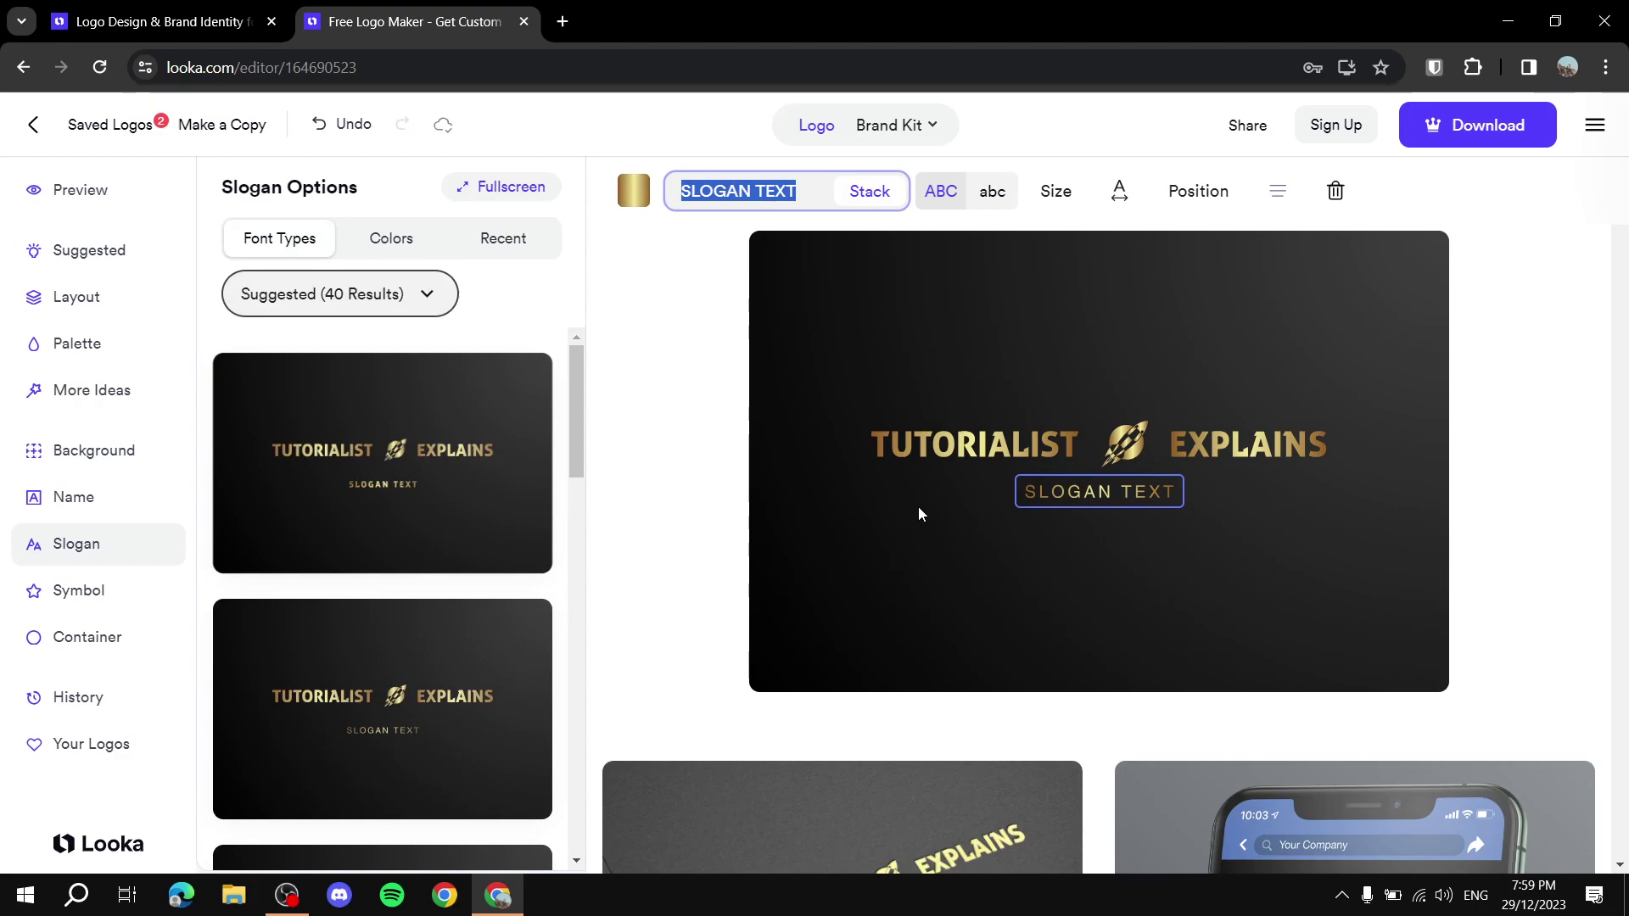
{"action": "type", "text": "Example"}
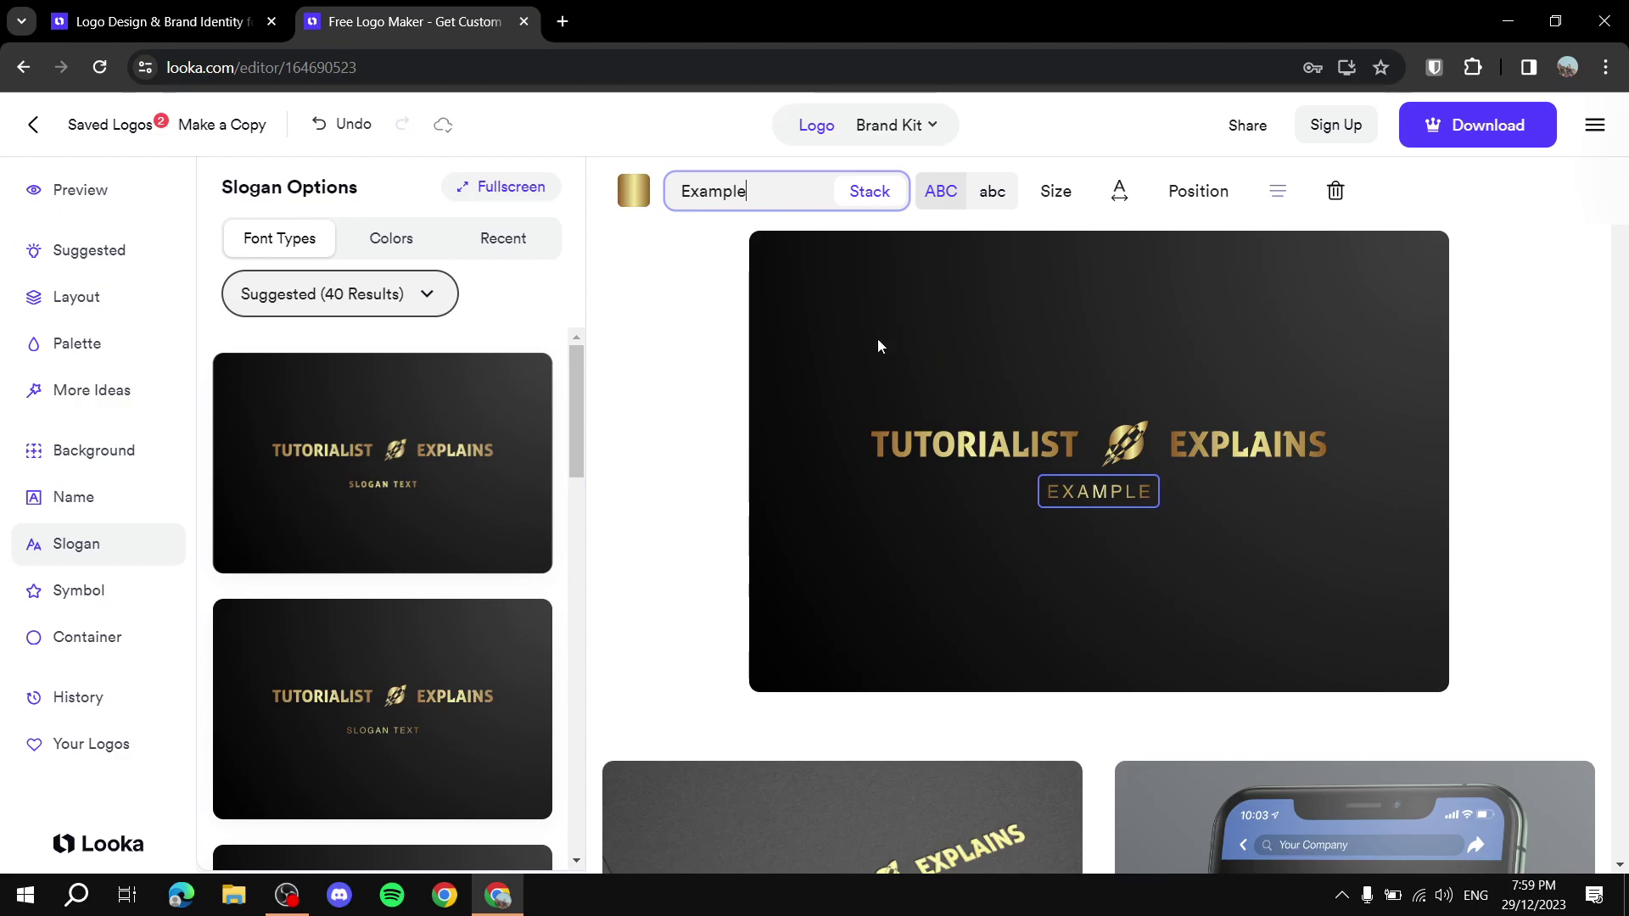
{"action": "left_click", "coordinate": [694, 400]}
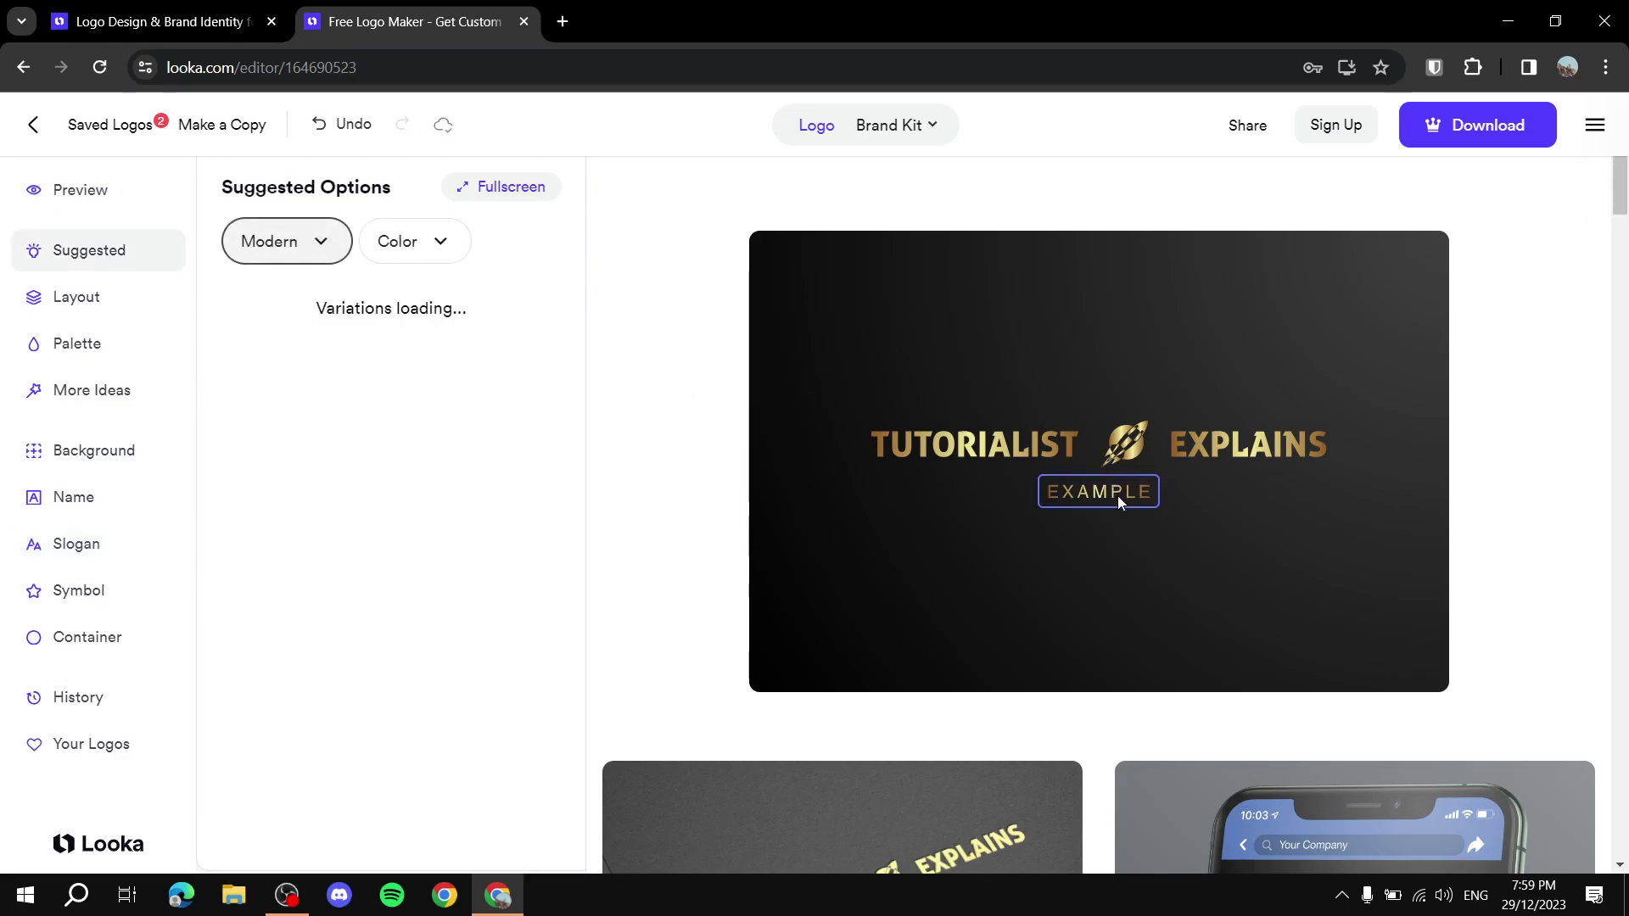
Step: Examine the color choices and suggested font types for the slogan without applying any
{"action": "left_click", "coordinate": [1117, 500]}
{"action": "left_click", "coordinate": [633, 191]}
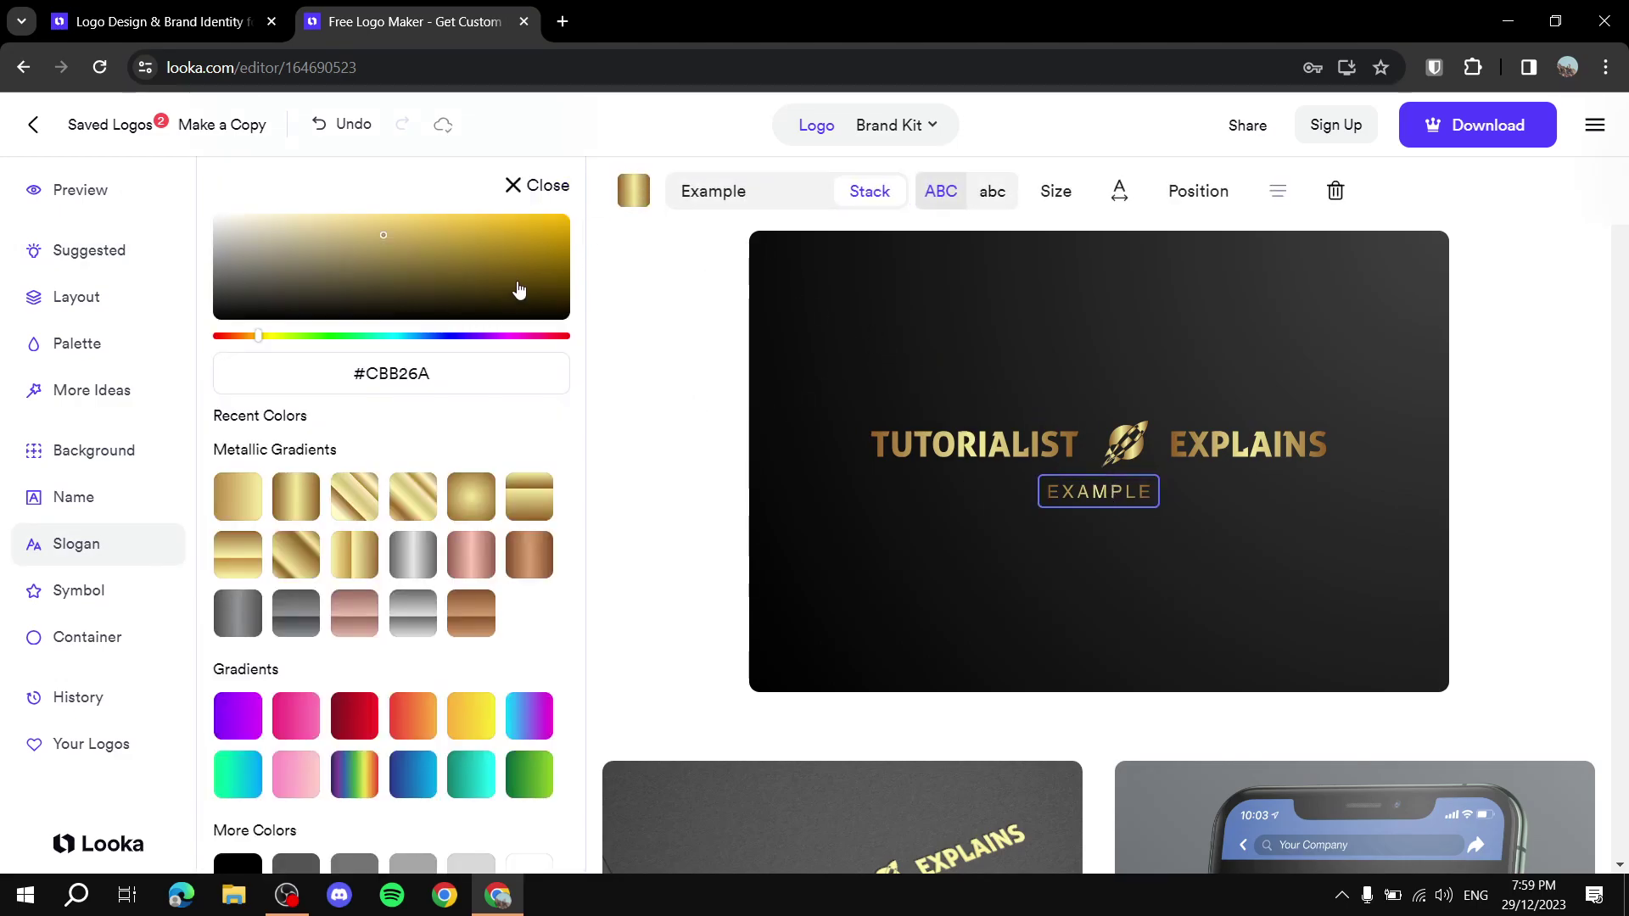
{"action": "scroll", "coordinate": [315, 522], "scroll_direction": "down", "scroll_amount": 3}
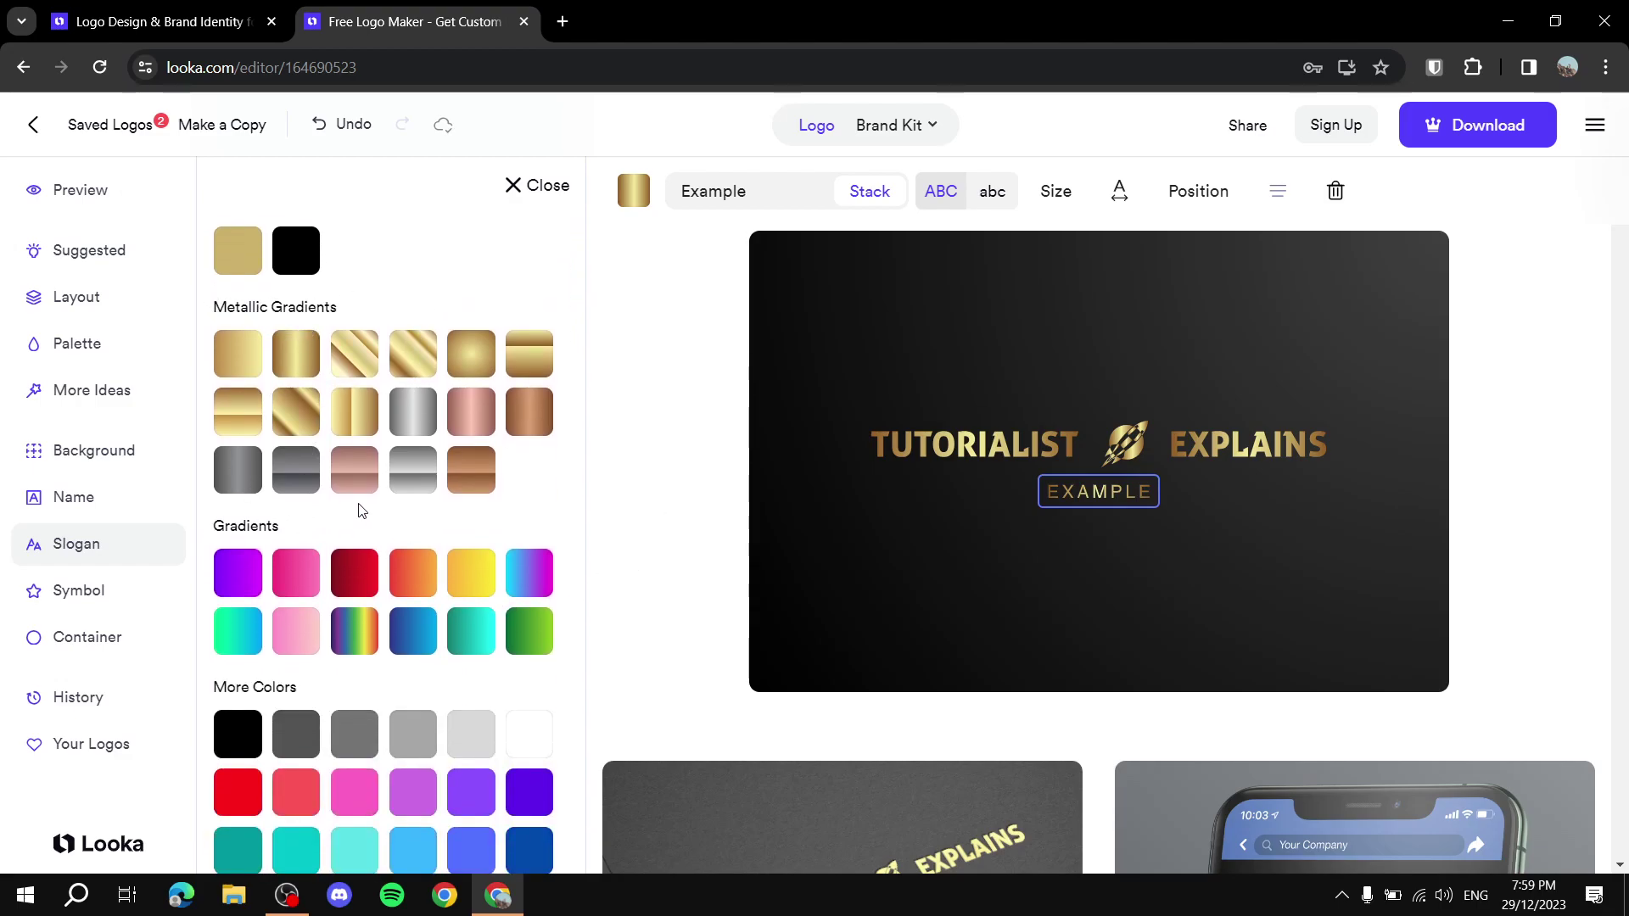
{"action": "scroll", "coordinate": [363, 510], "scroll_direction": "down", "scroll_amount": 1}
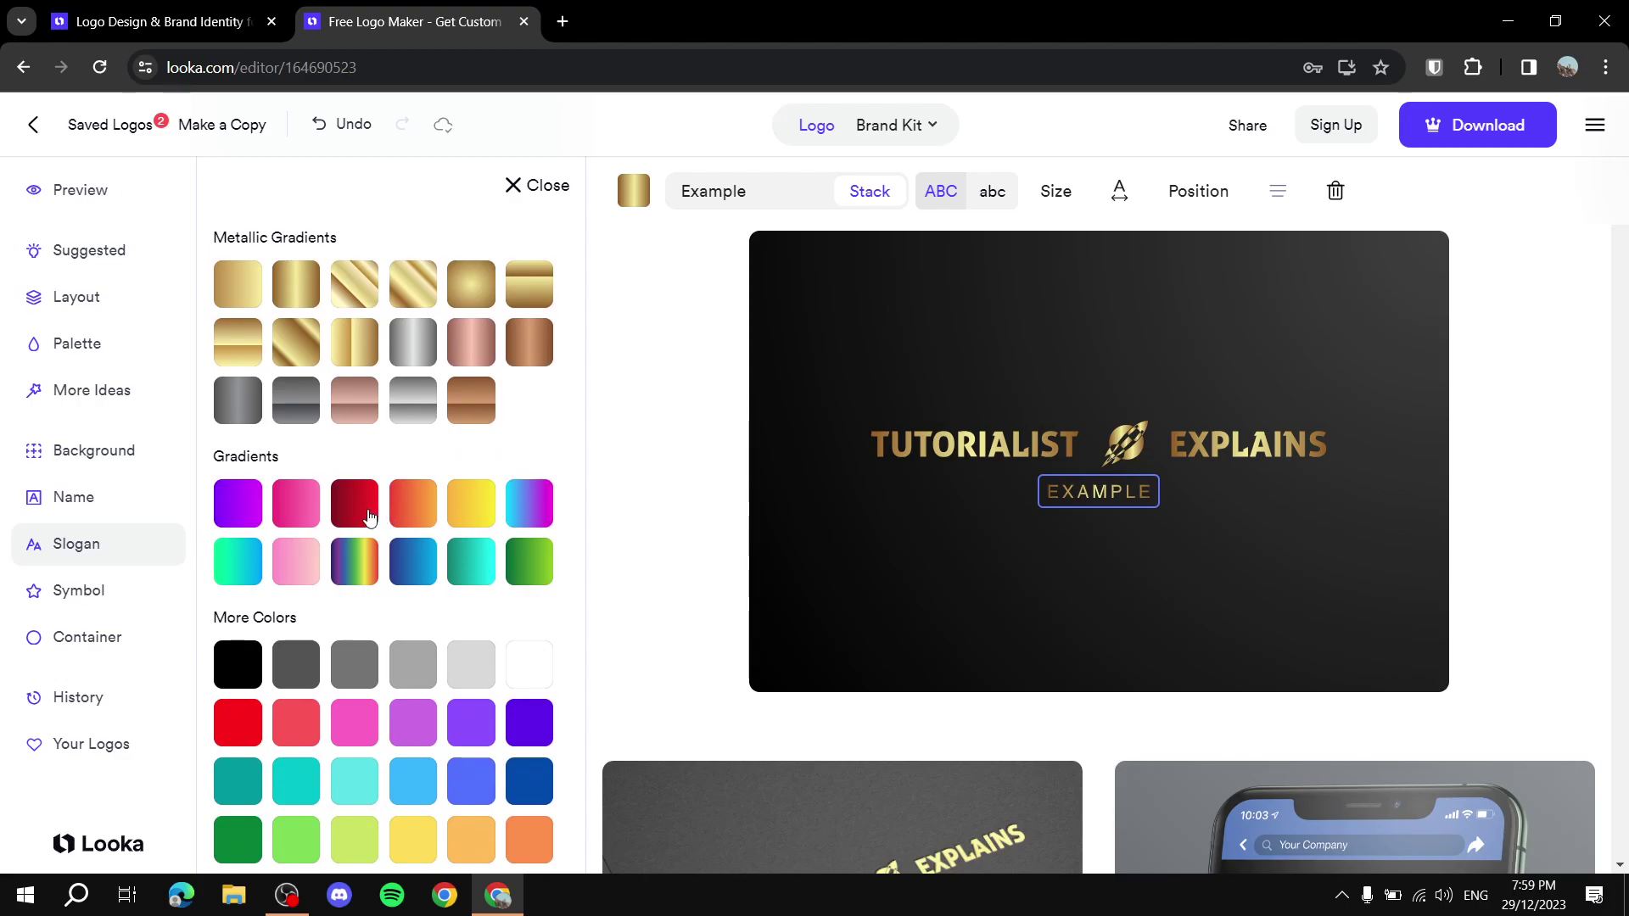
{"action": "scroll", "coordinate": [369, 517], "scroll_direction": "up", "scroll_amount": 4}
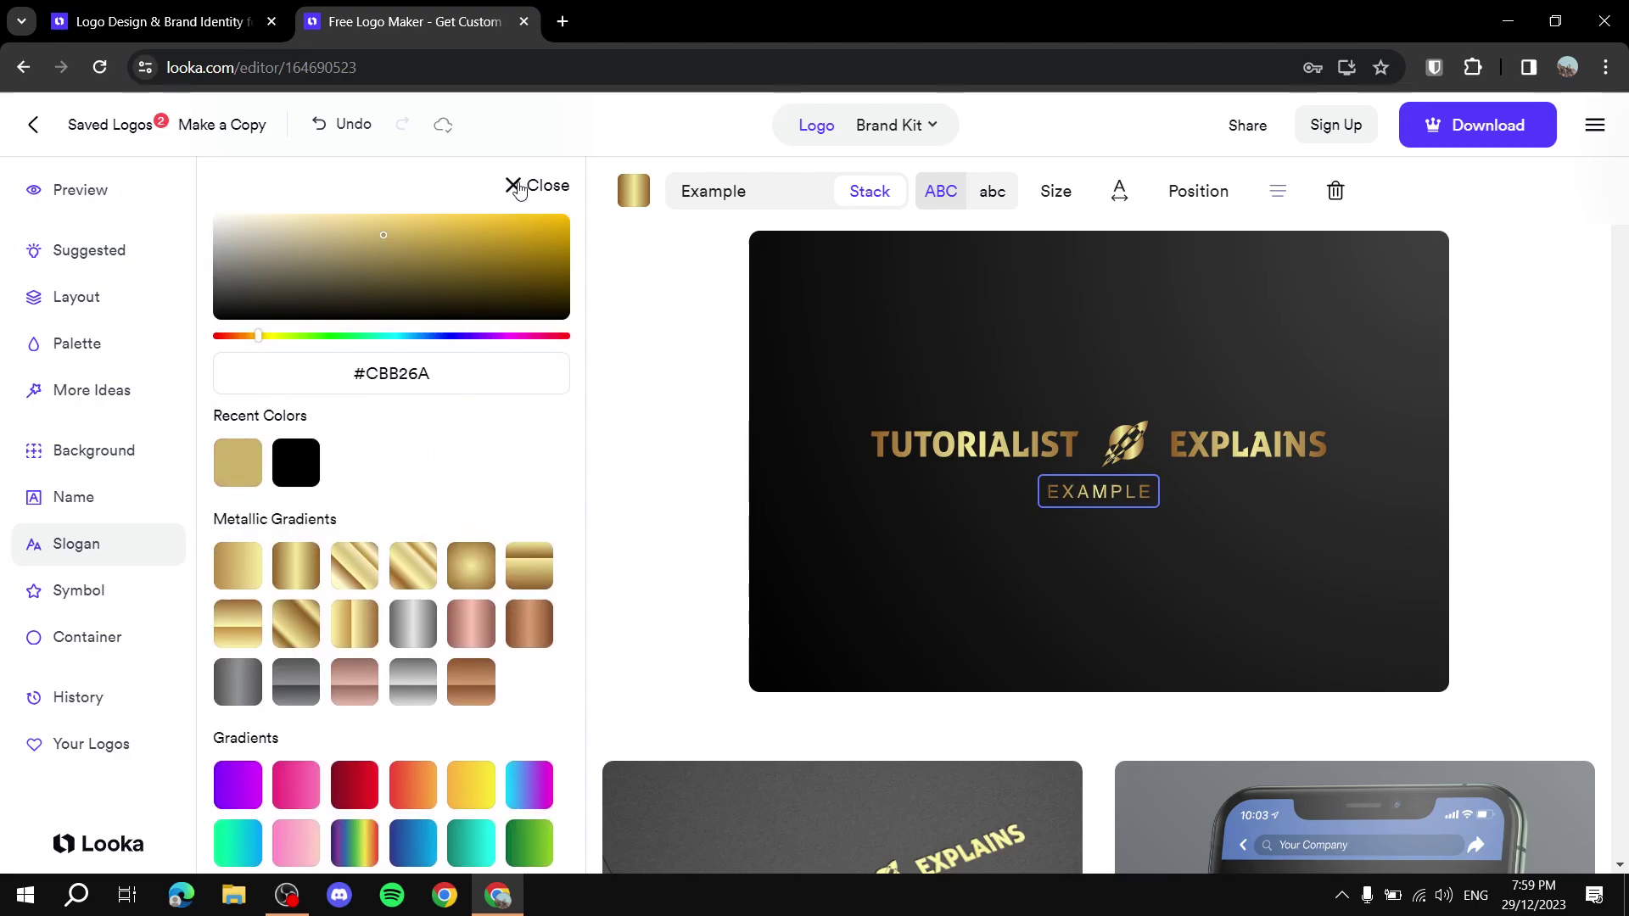
{"action": "left_click", "coordinate": [517, 187]}
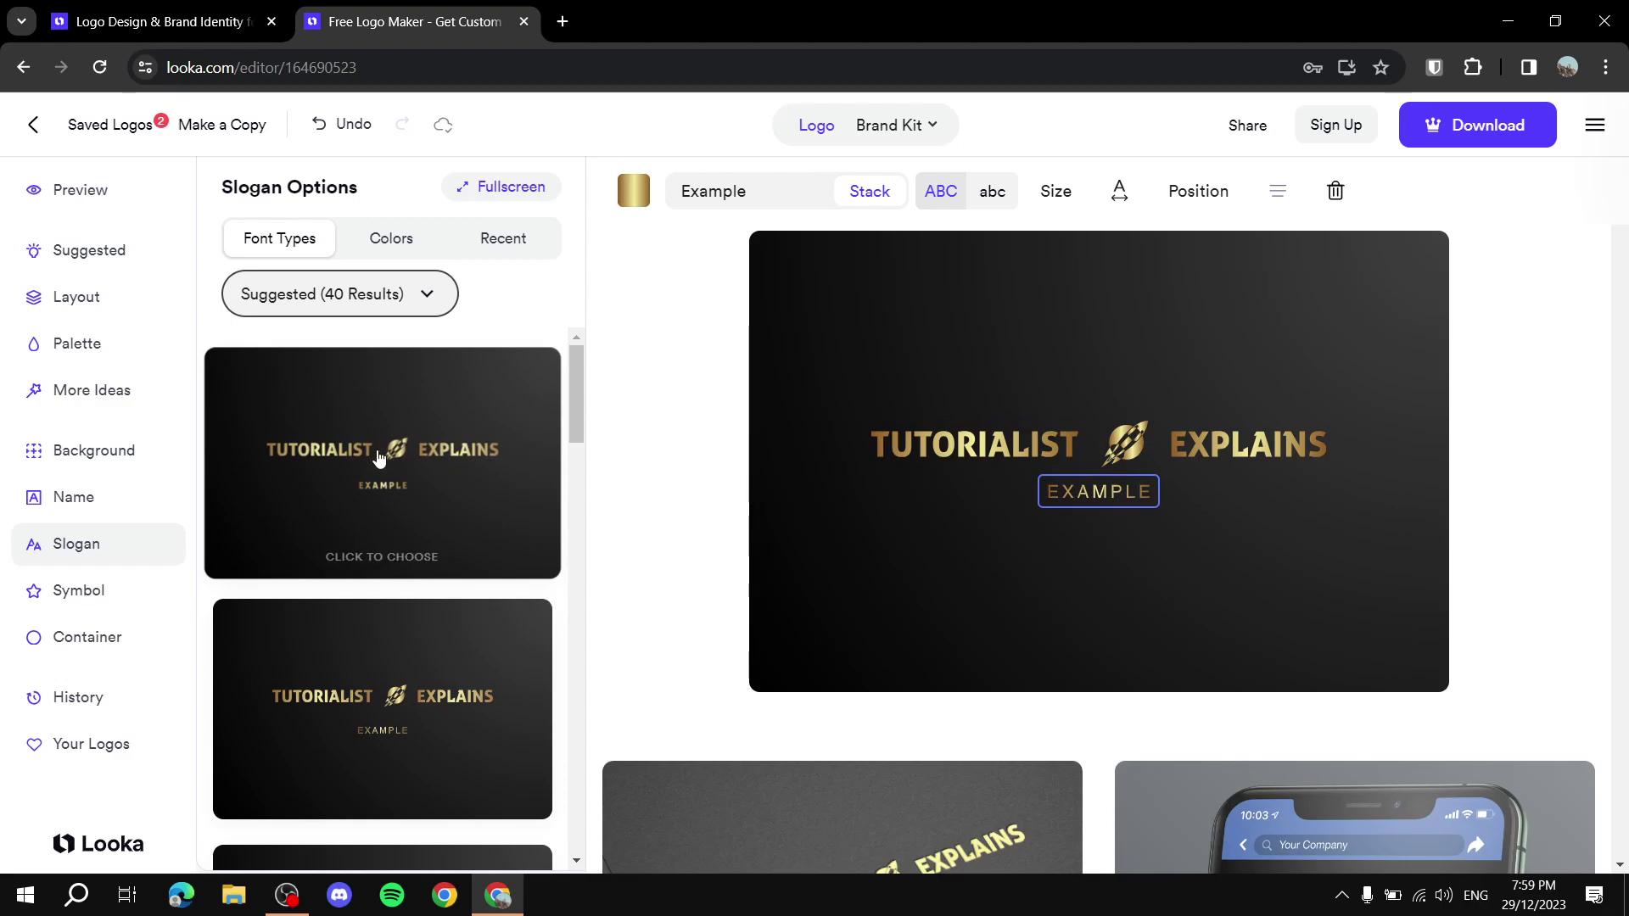
{"action": "scroll", "coordinate": [393, 557], "scroll_direction": "down", "scroll_amount": 15}
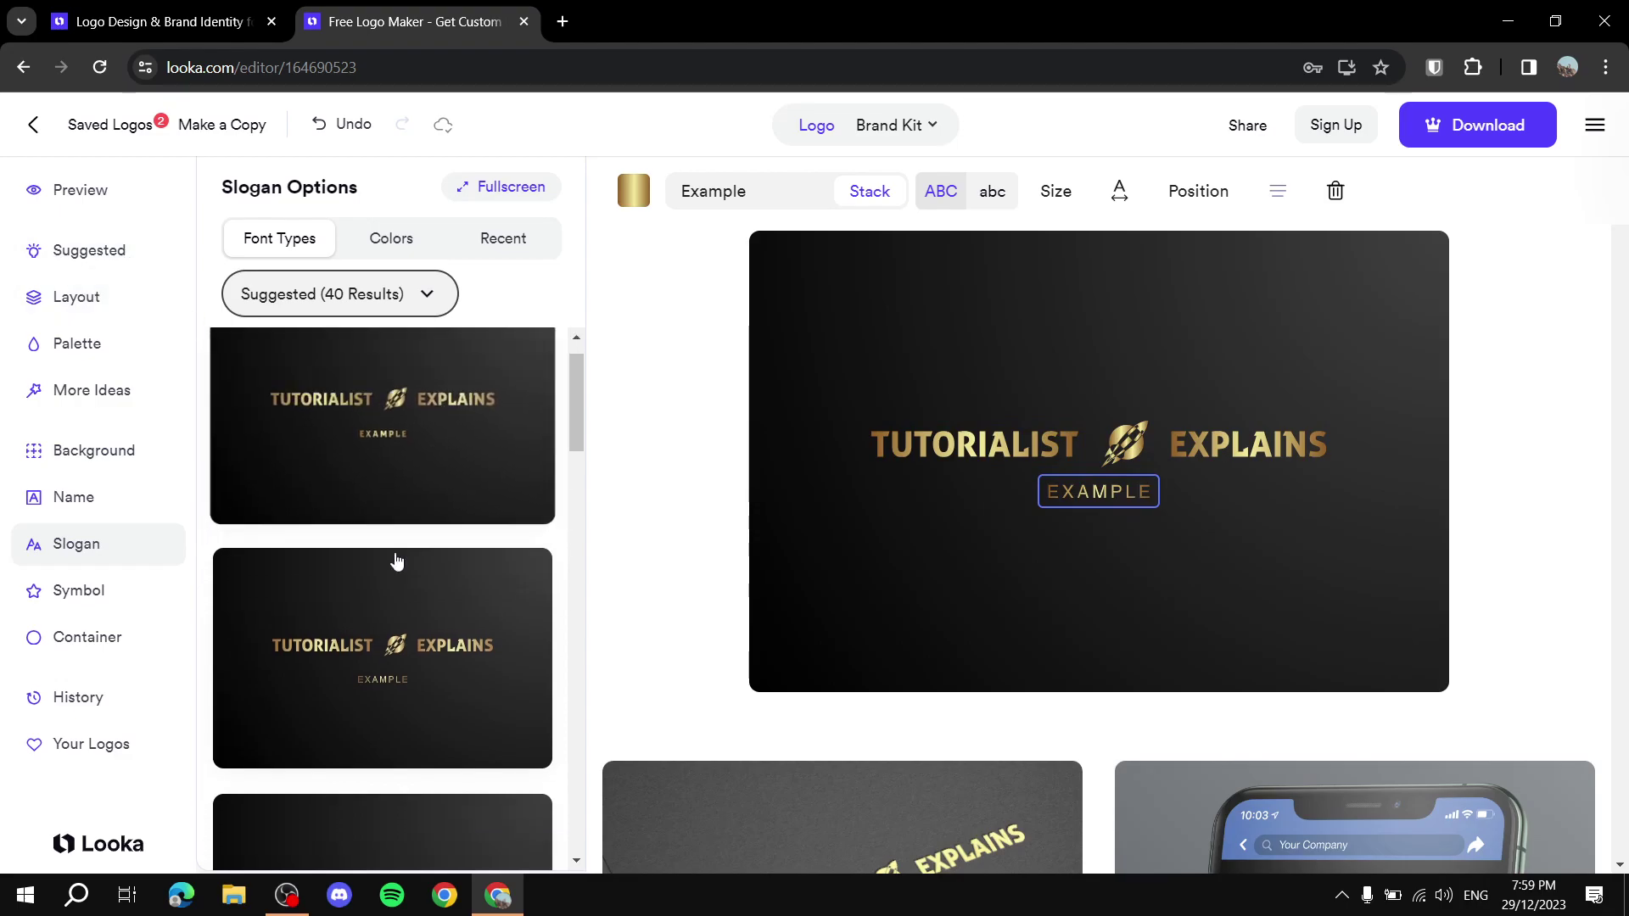
{"action": "scroll", "coordinate": [416, 562], "scroll_direction": "down", "scroll_amount": 5}
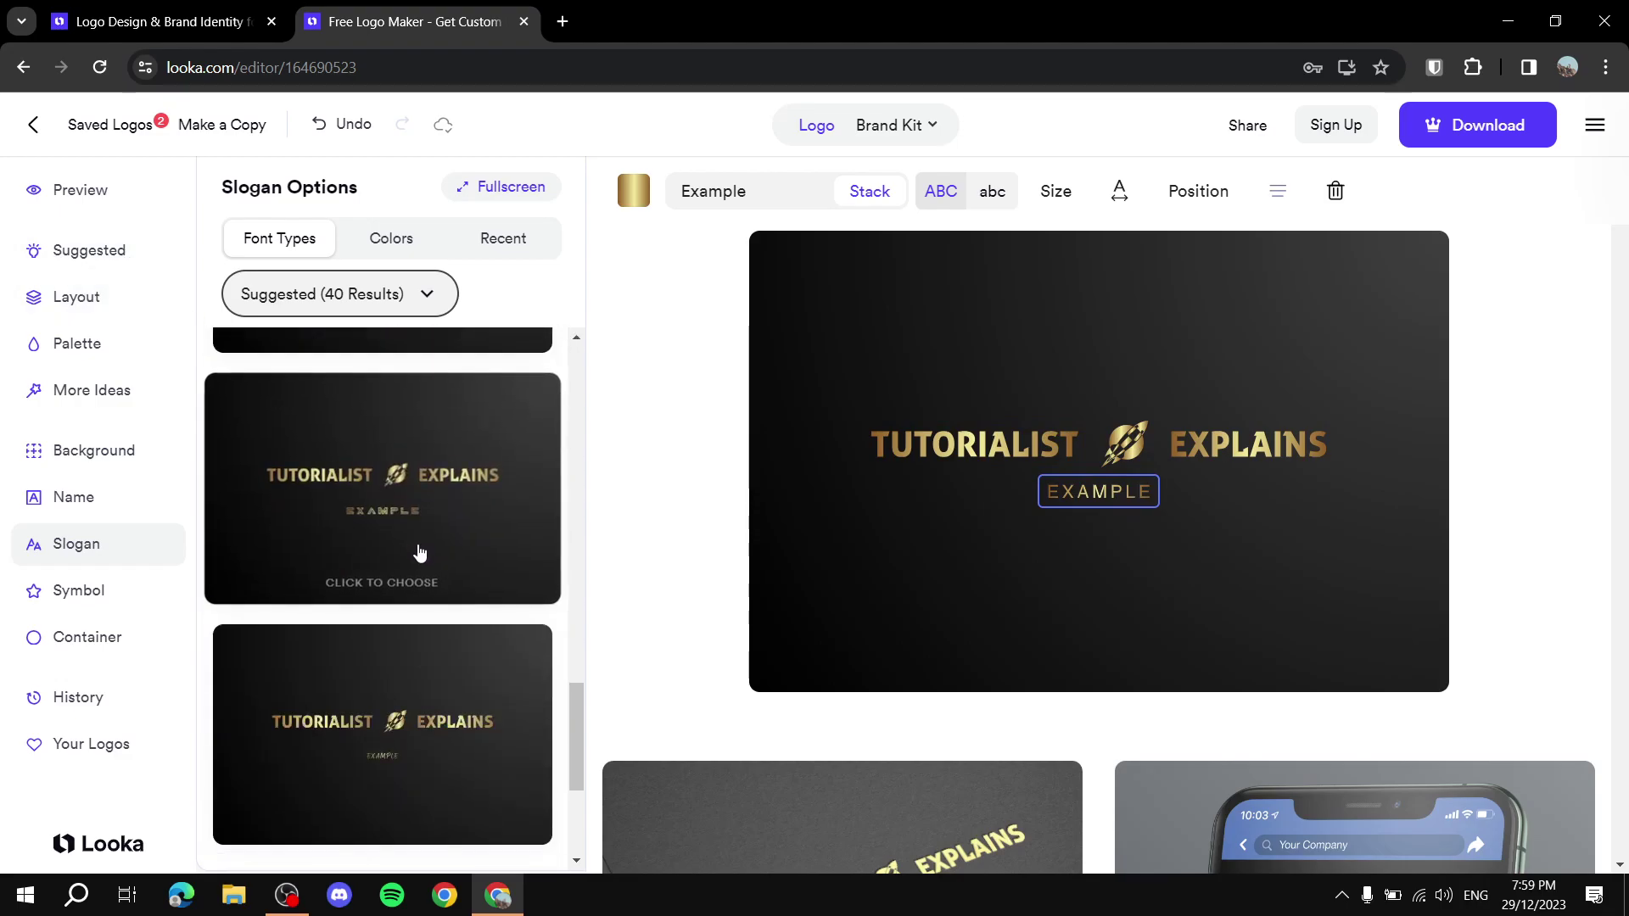
{"action": "scroll", "coordinate": [435, 566], "scroll_direction": "down", "scroll_amount": 3}
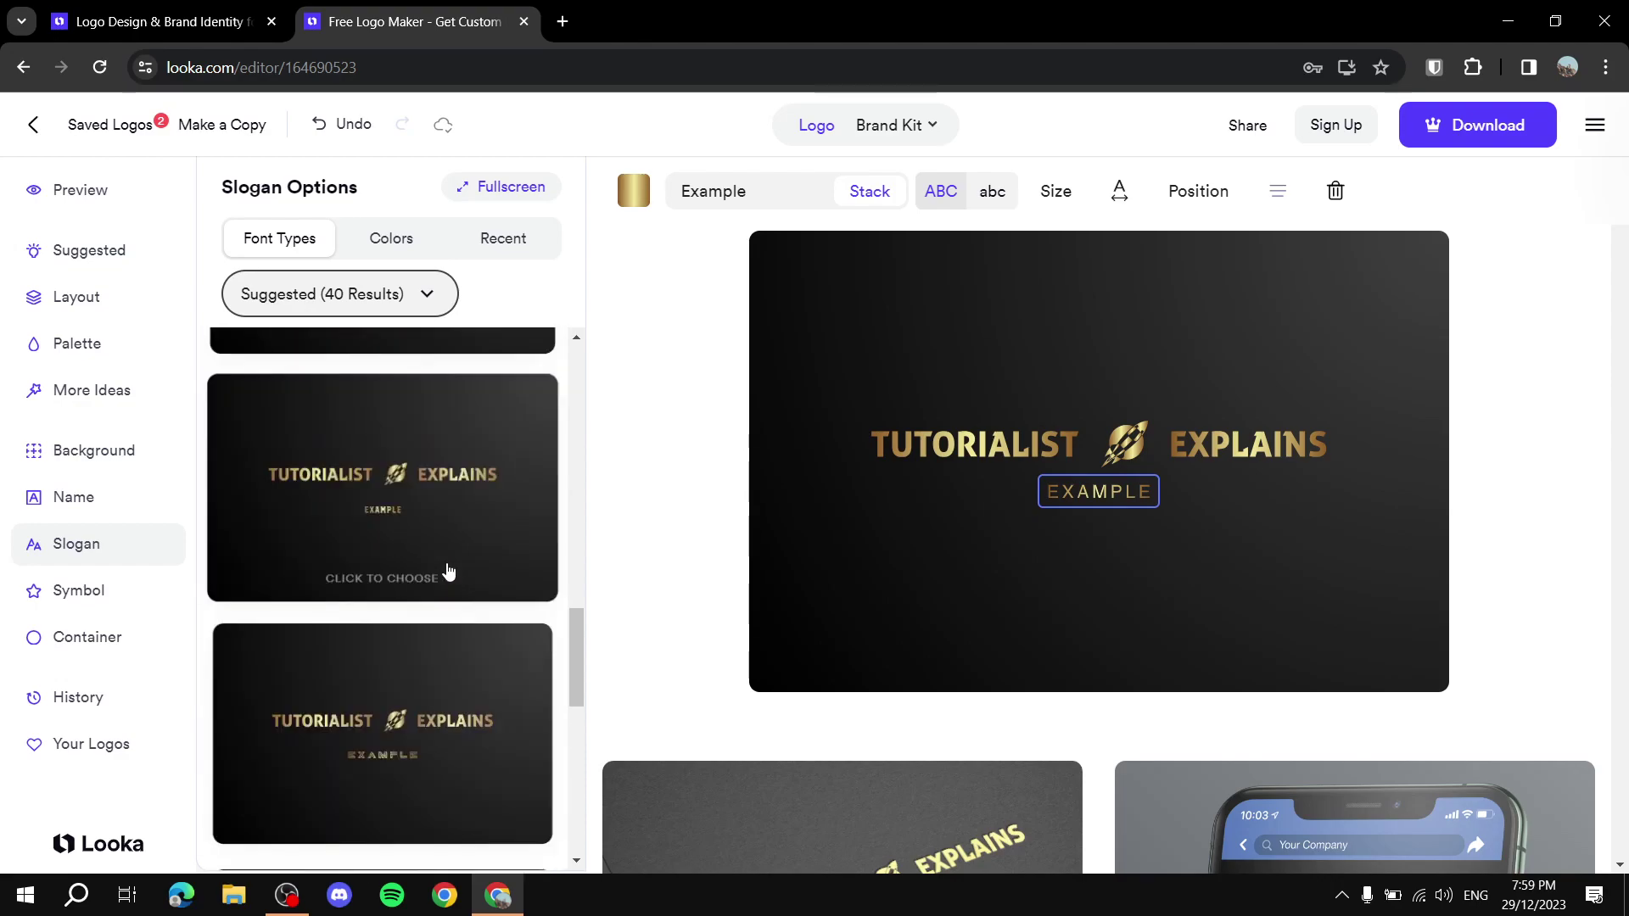
Step: Look through the Professional palette options for the logo
{"action": "left_click", "coordinate": [87, 348]}
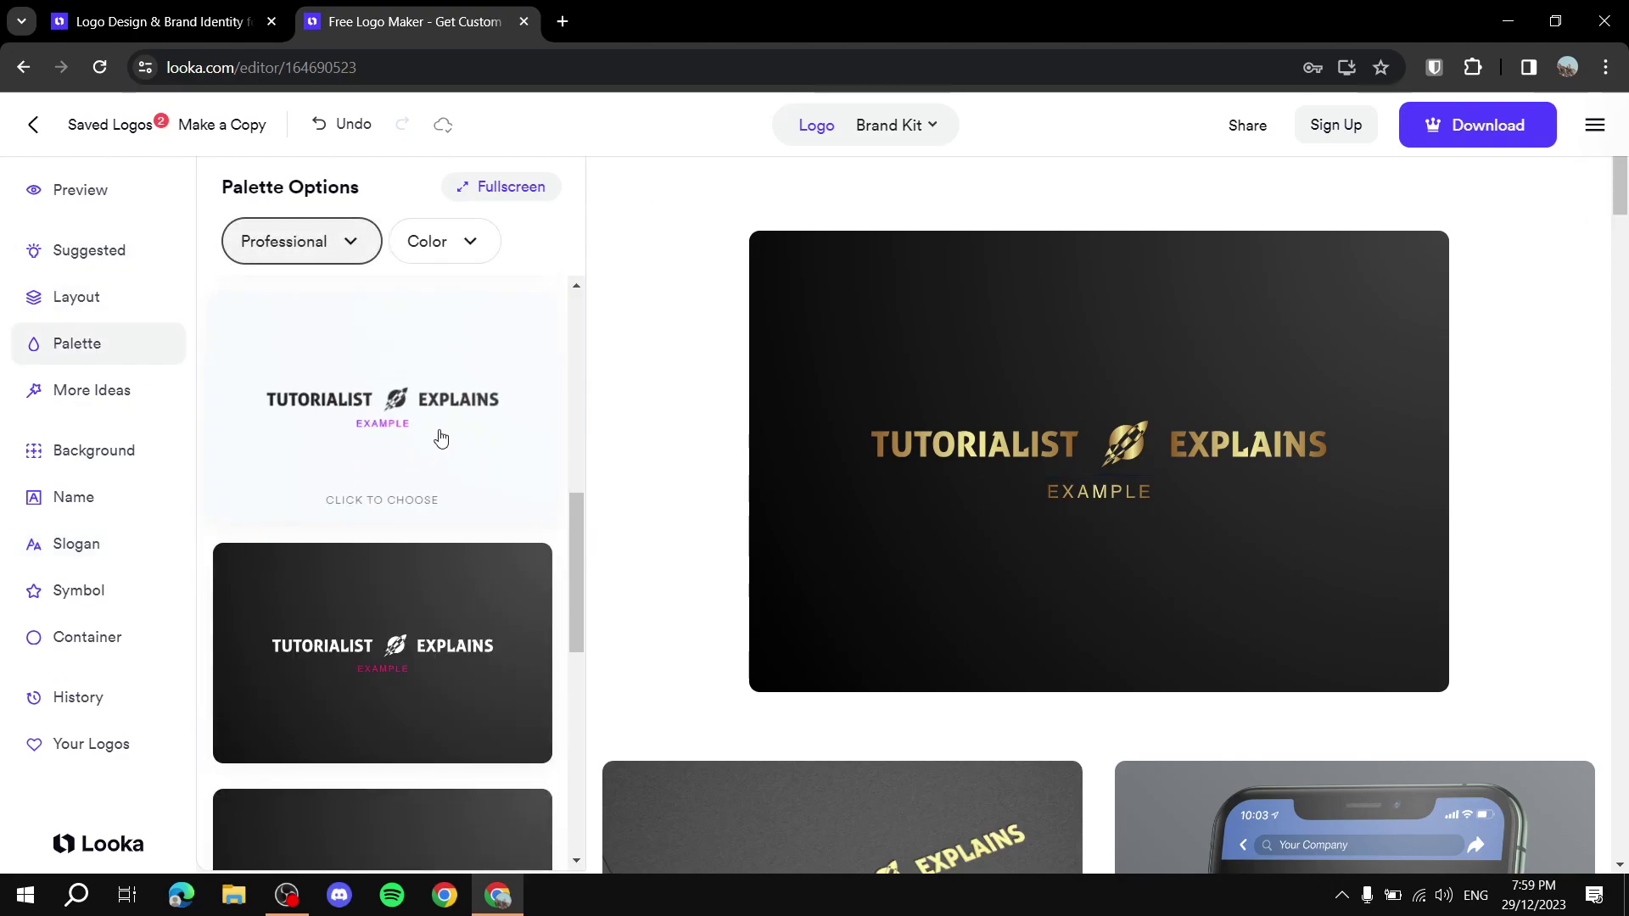
{"action": "scroll", "coordinate": [243, 357], "scroll_direction": "down", "scroll_amount": 5}
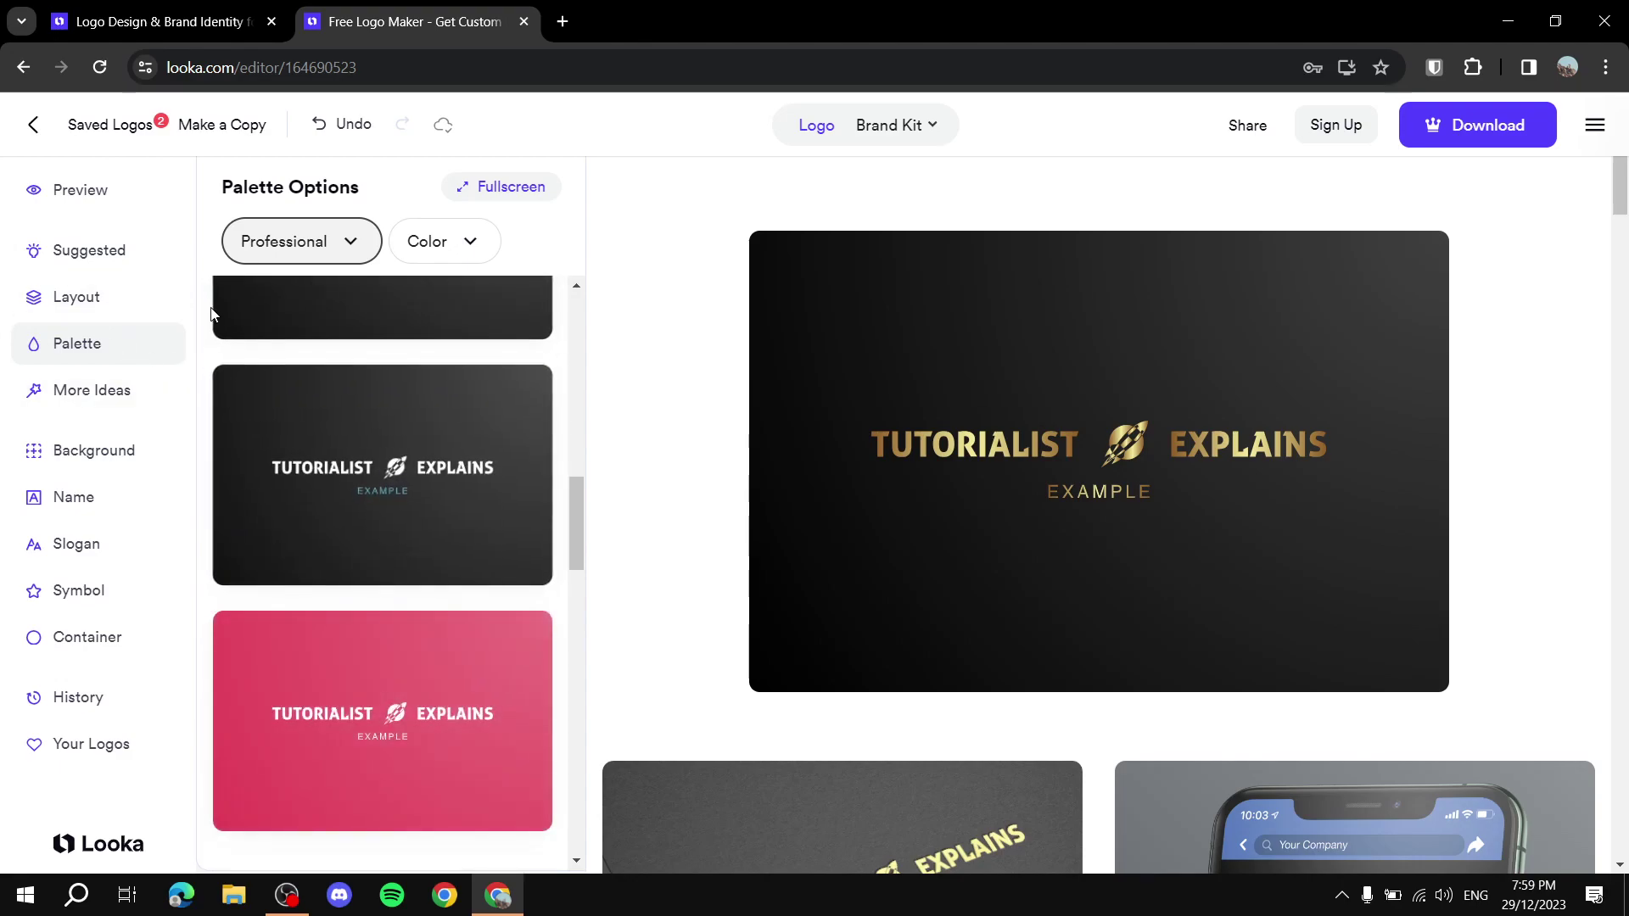
{"action": "scroll", "coordinate": [309, 363], "scroll_direction": "up", "scroll_amount": 5}
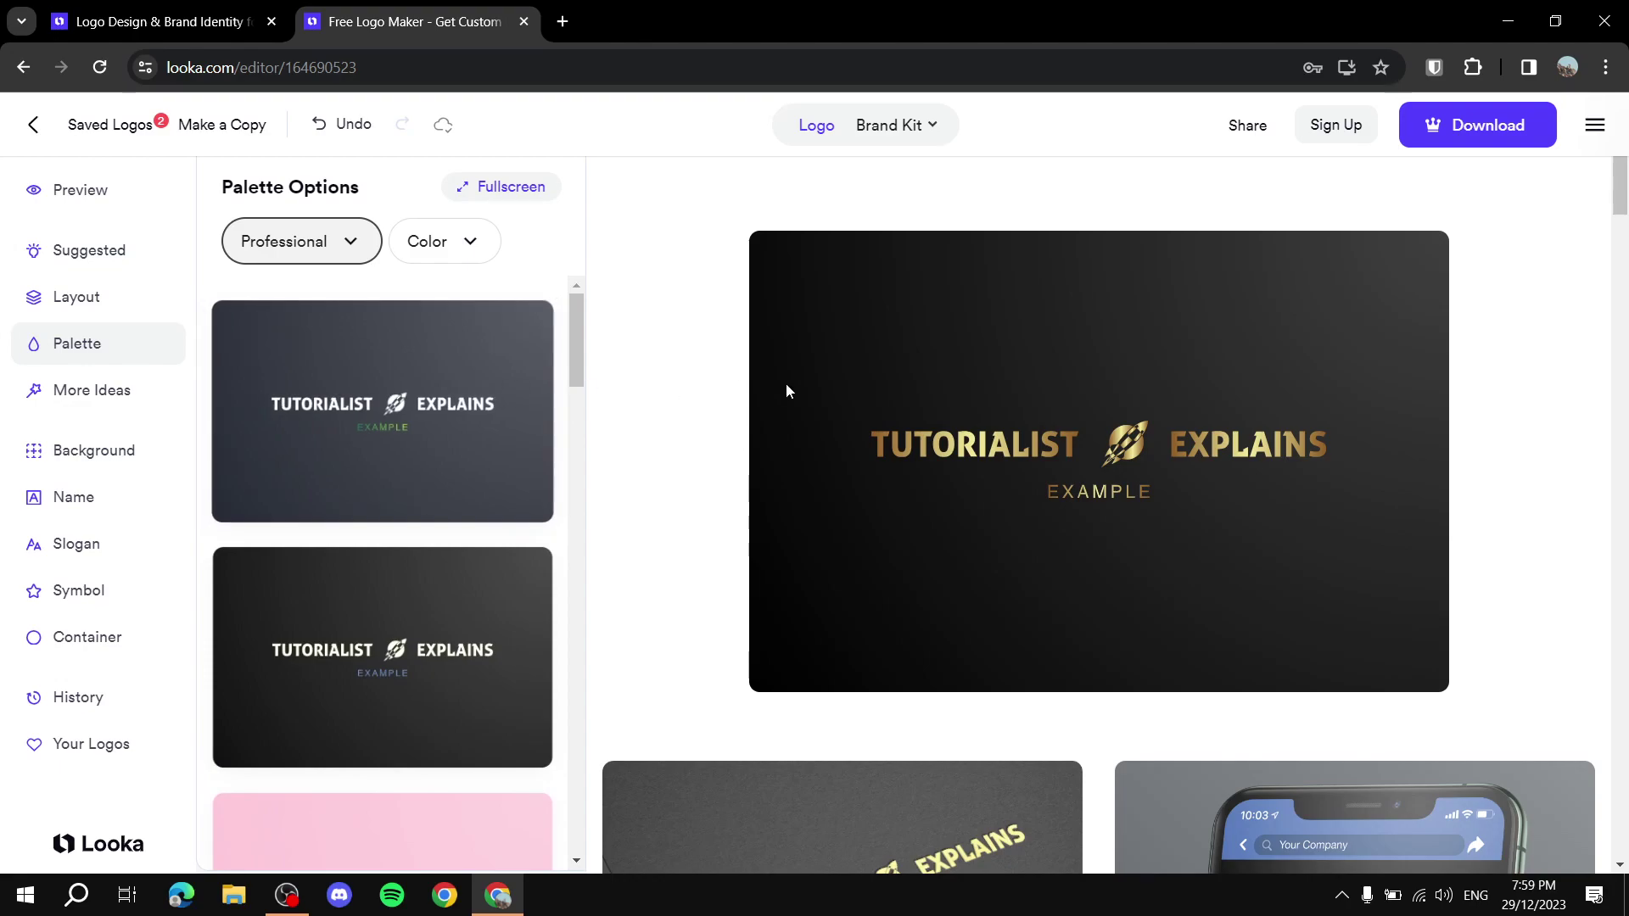
Step: Check the editing options for the word "Tutorialist" and look through the font pair ideas
{"action": "left_click", "coordinate": [925, 448]}
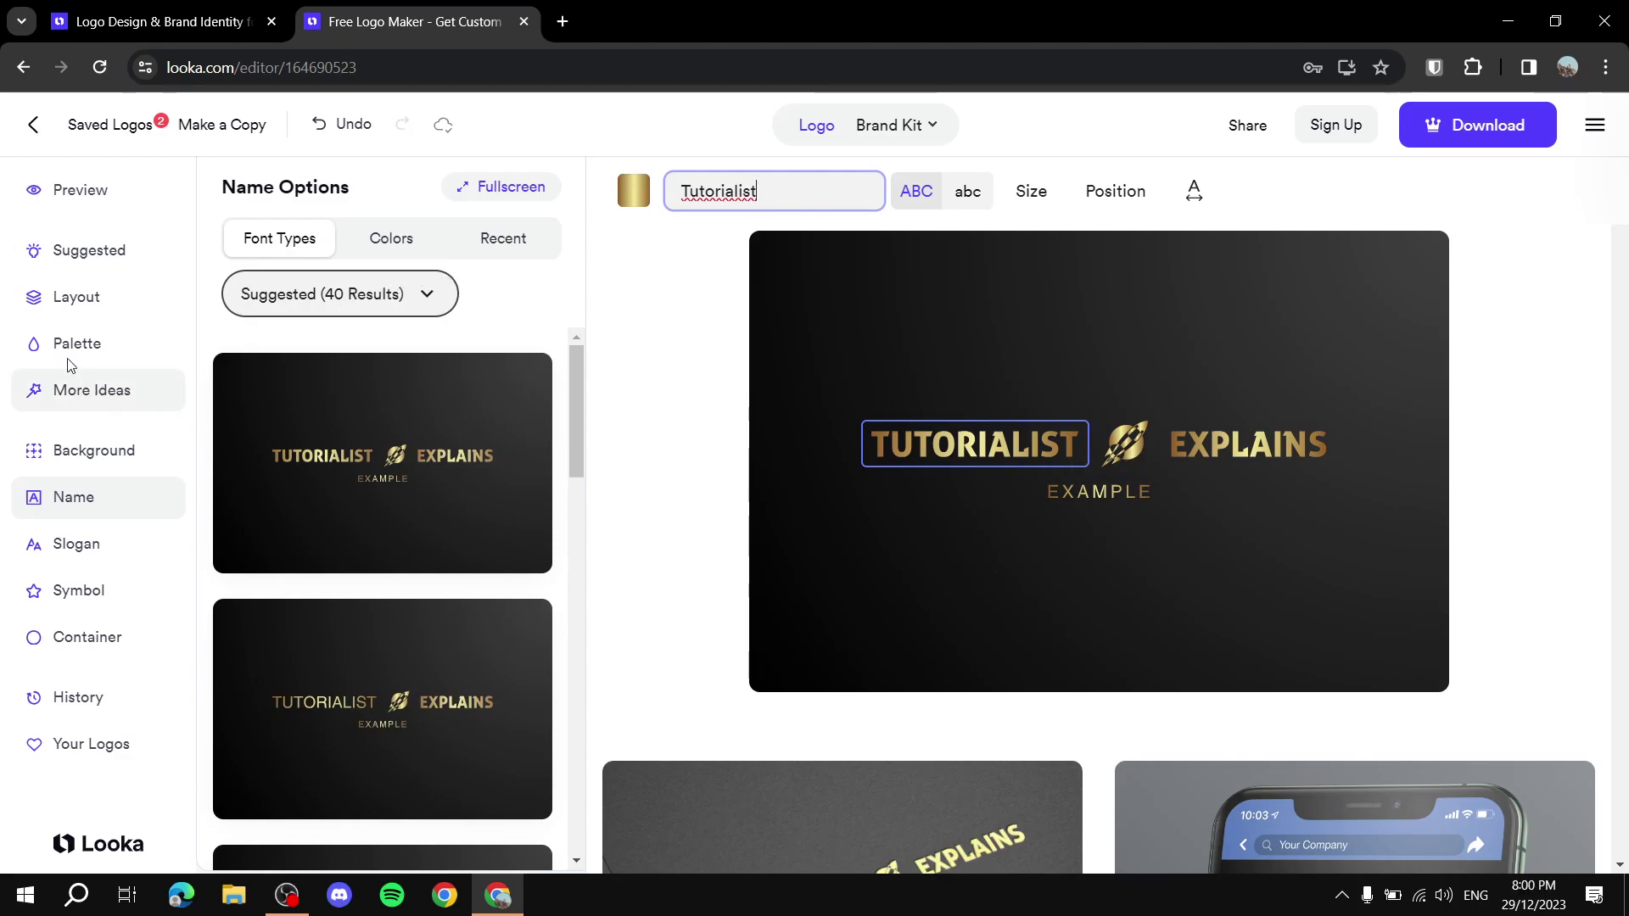
{"action": "left_click", "coordinate": [100, 390]}
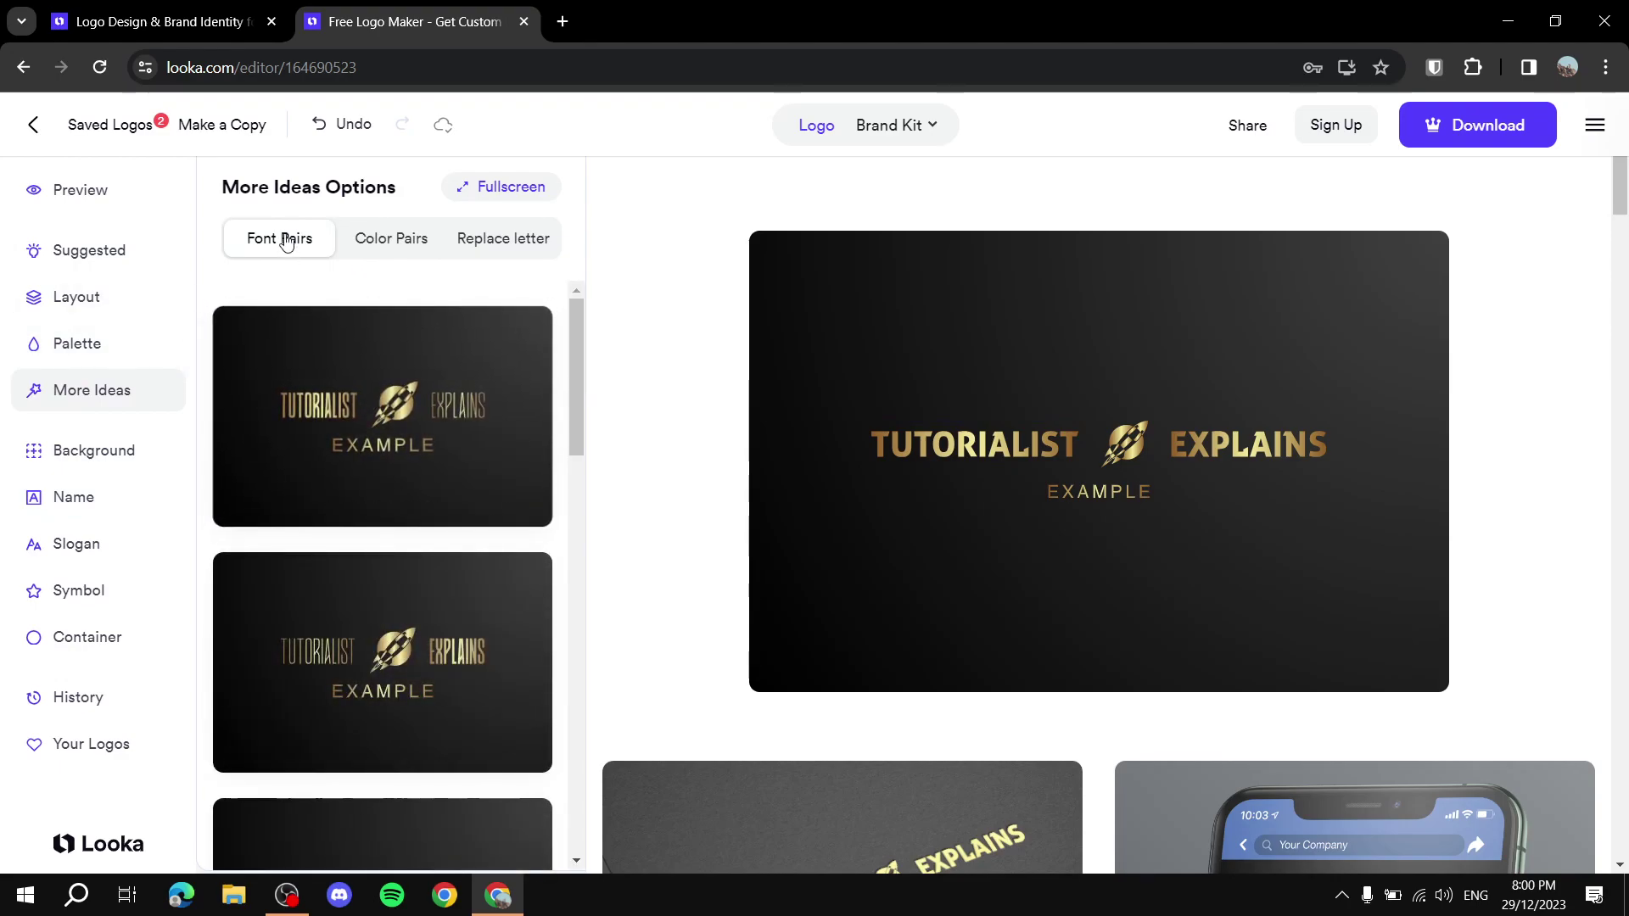
{"action": "scroll", "coordinate": [400, 474], "scroll_direction": "down", "scroll_amount": 4}
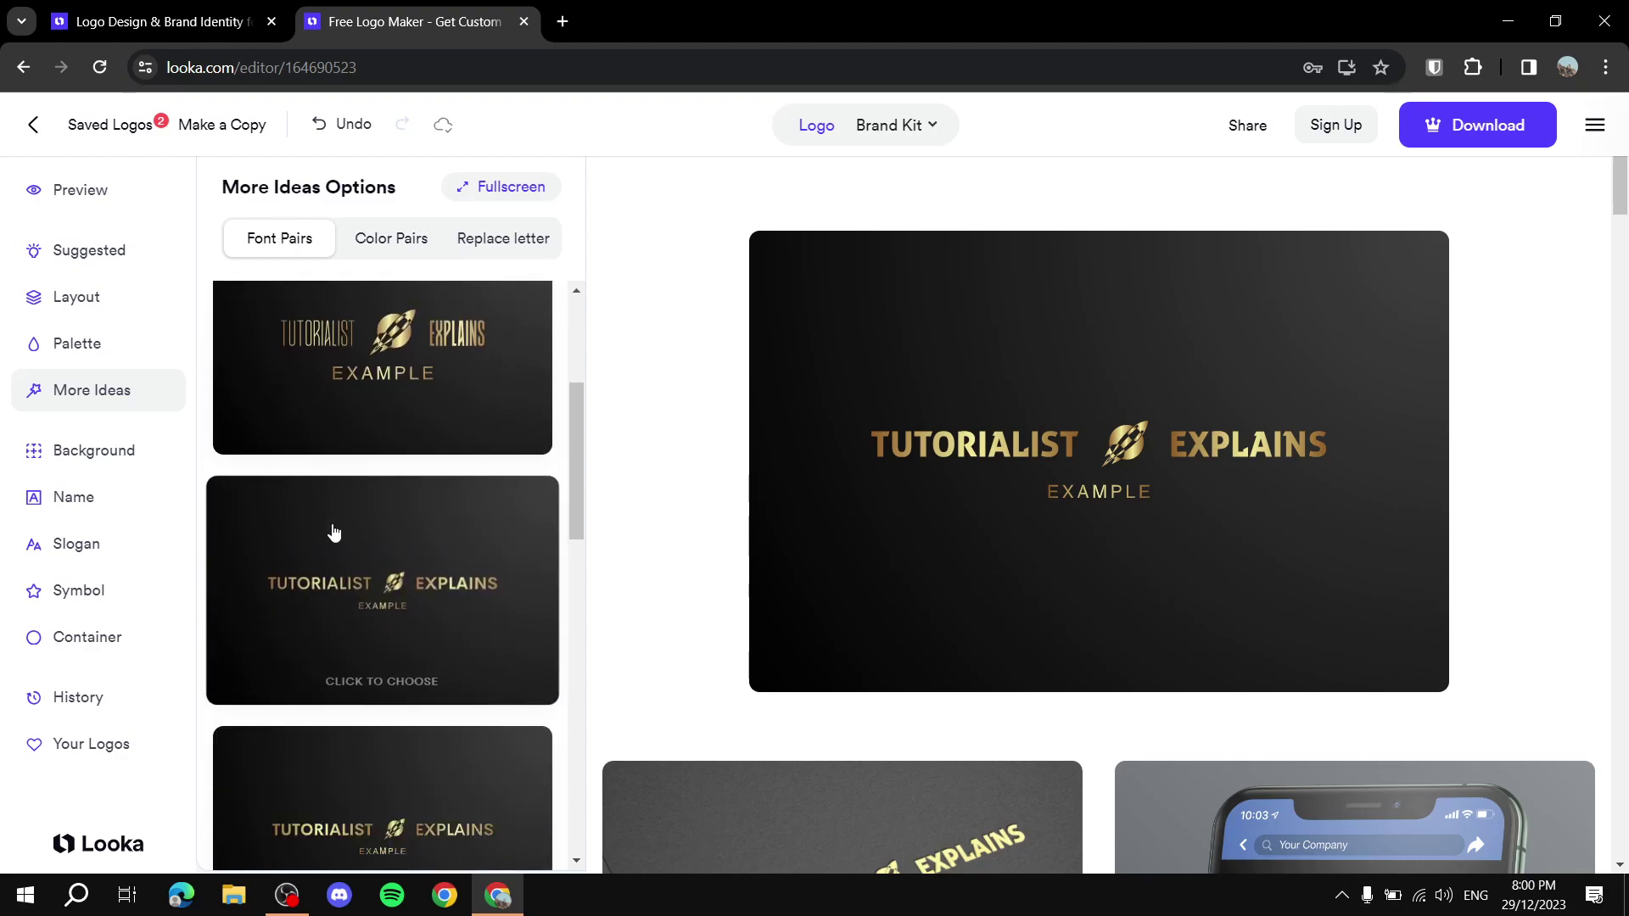
Step: Look through the font pair, color pair and letter replacement ideas for the logo without applying any
{"action": "scroll", "coordinate": [465, 568], "scroll_direction": "down", "scroll_amount": 3}
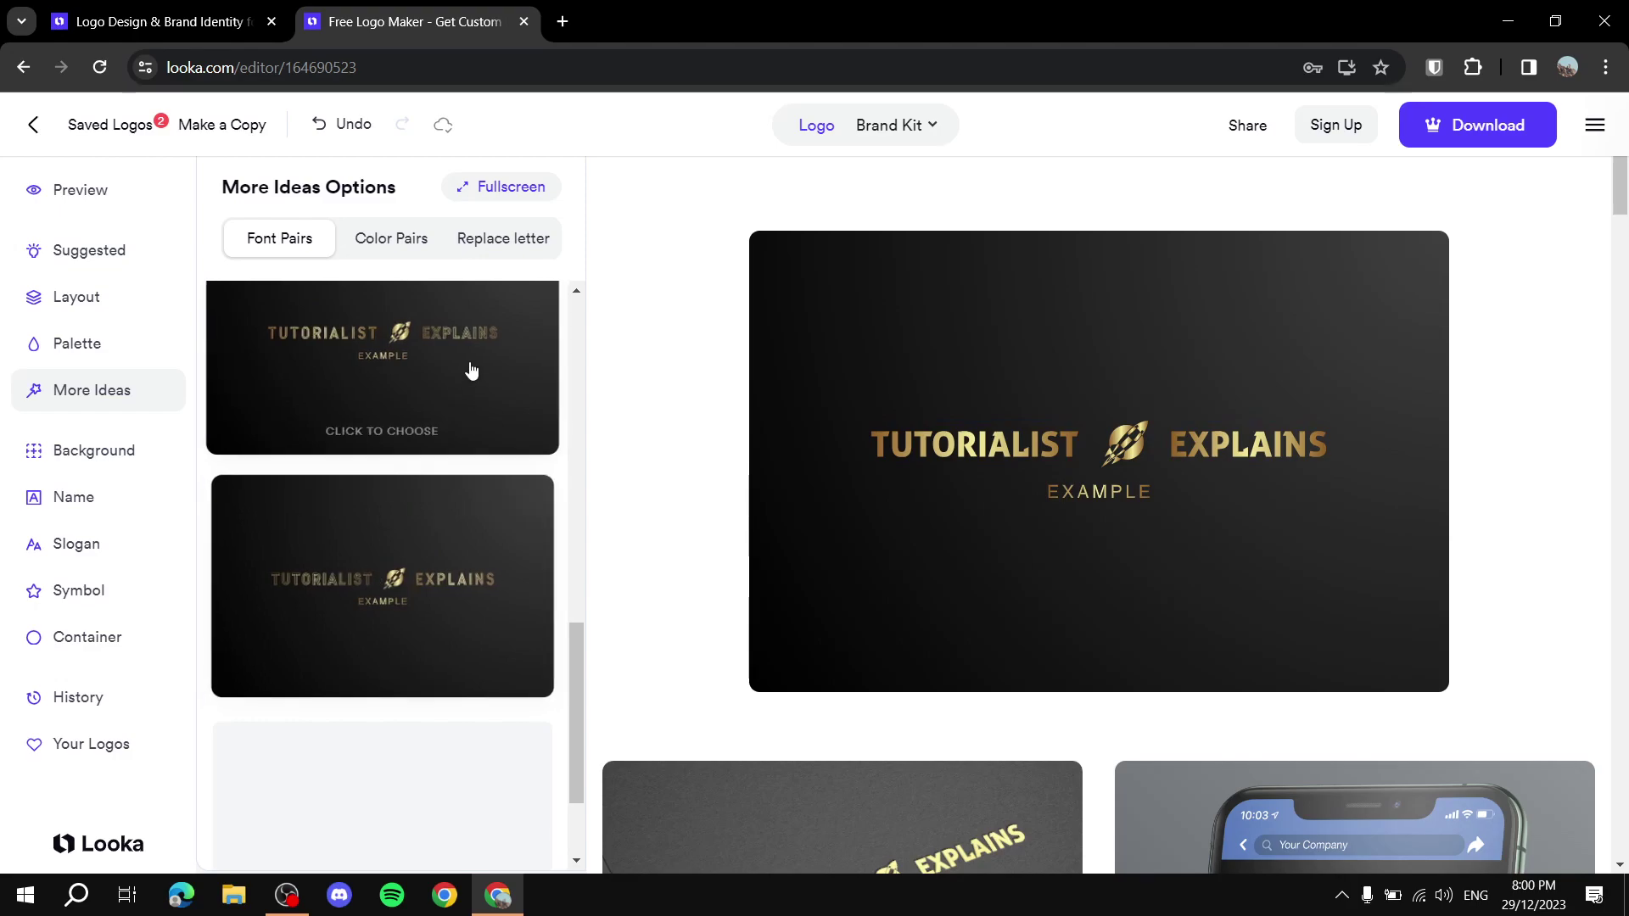
{"action": "left_click", "coordinate": [393, 241]}
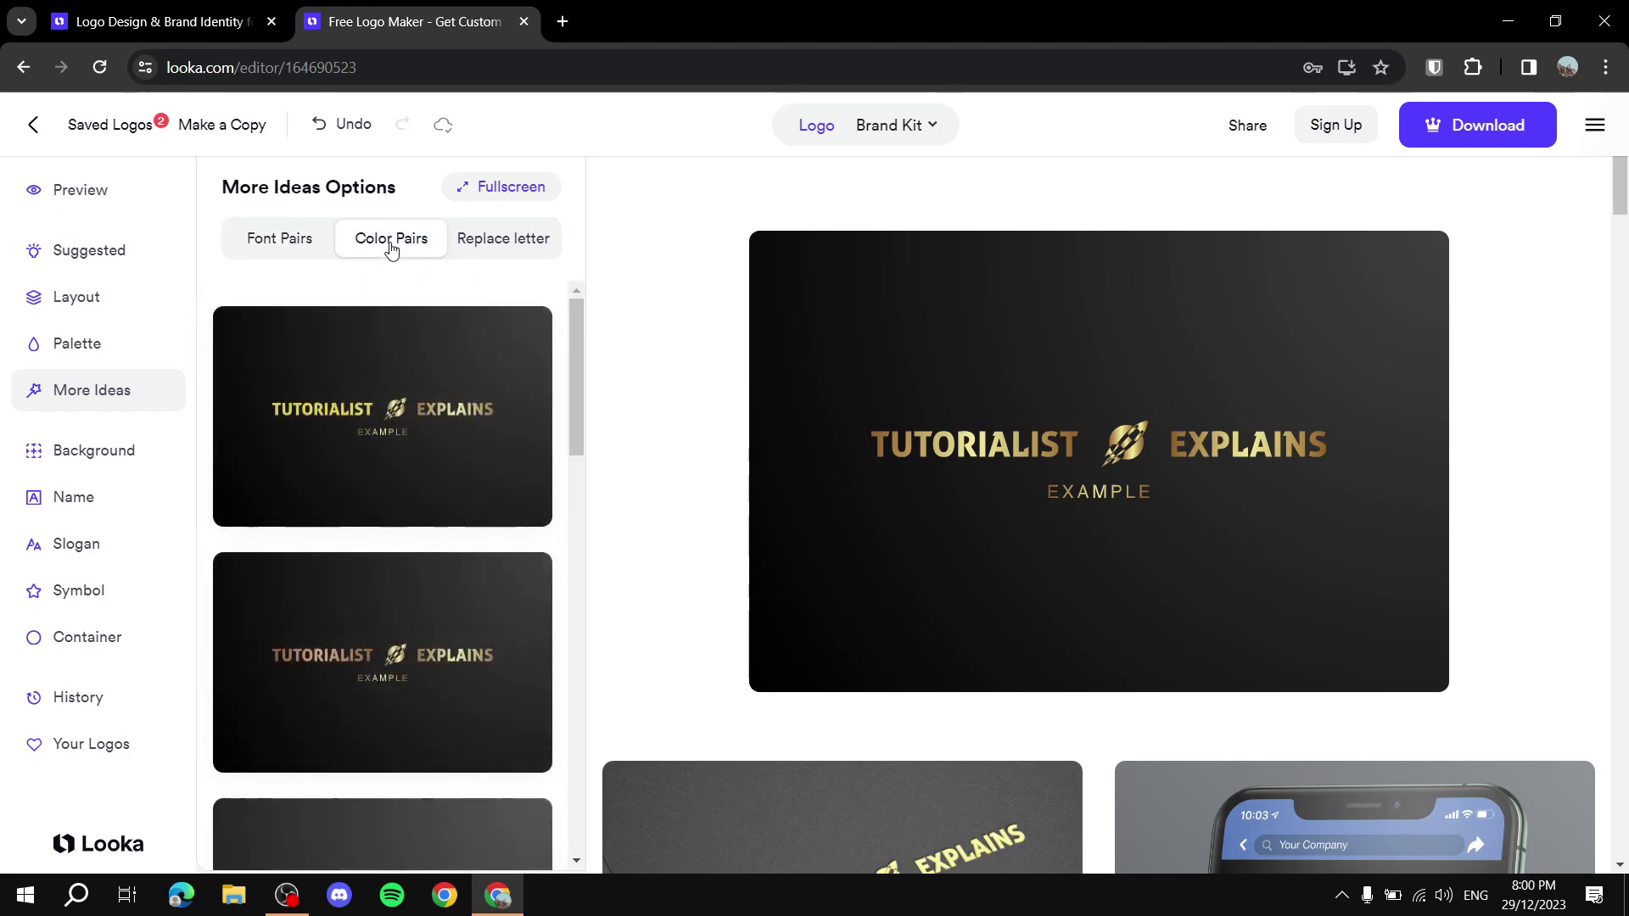
{"action": "scroll", "coordinate": [386, 439], "scroll_direction": "down", "scroll_amount": 5}
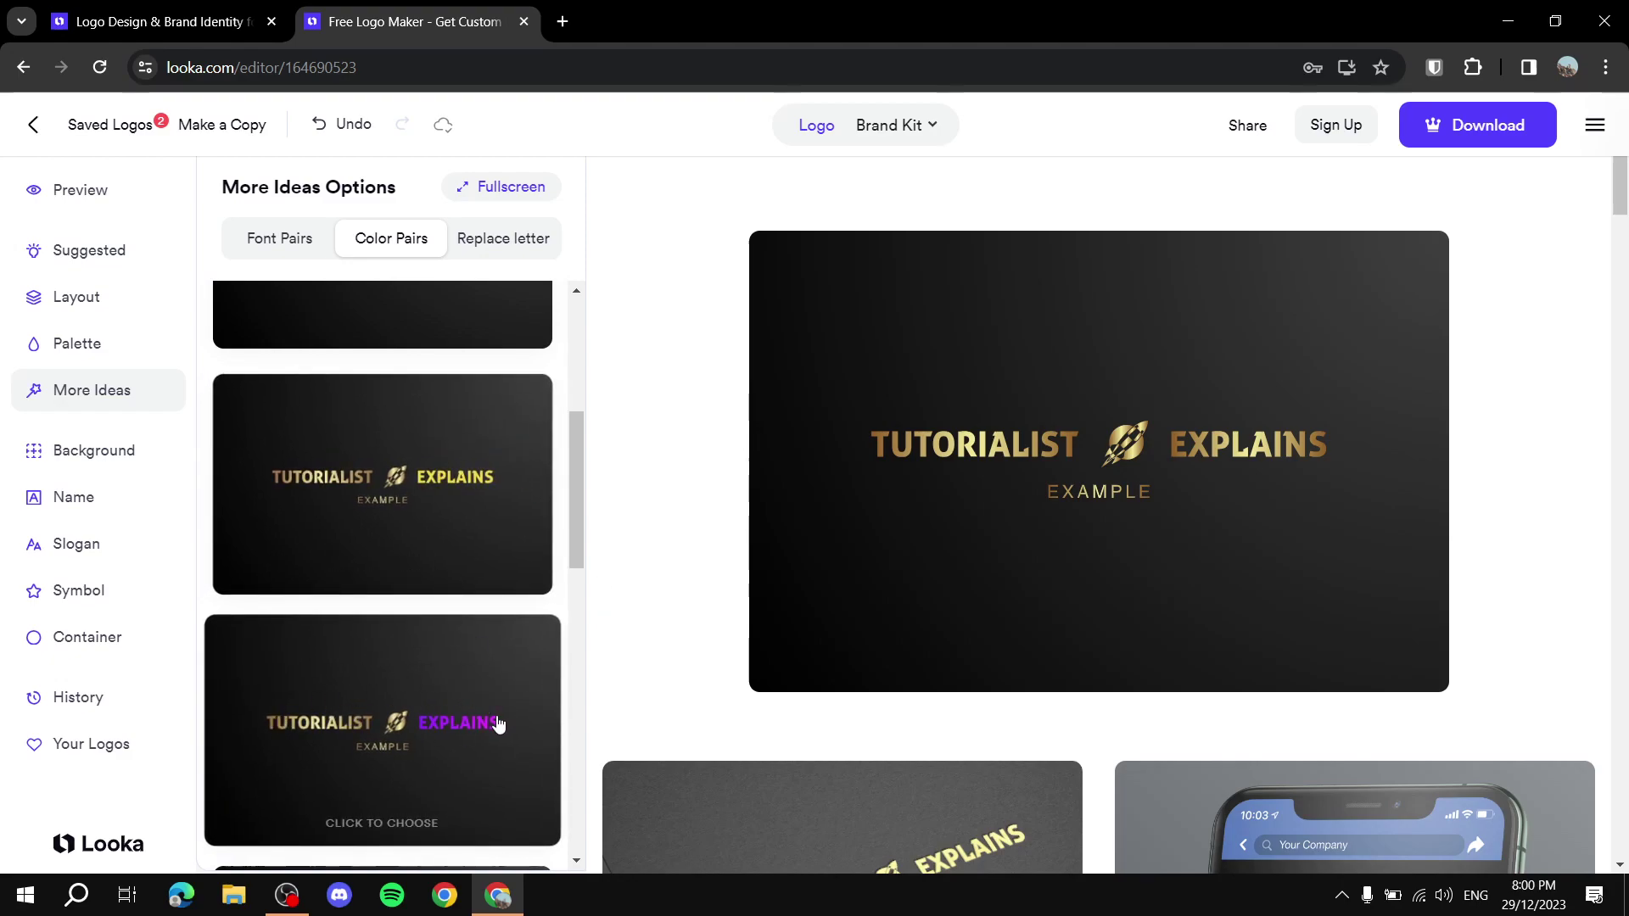
{"action": "scroll", "coordinate": [306, 520], "scroll_direction": "up", "scroll_amount": 5}
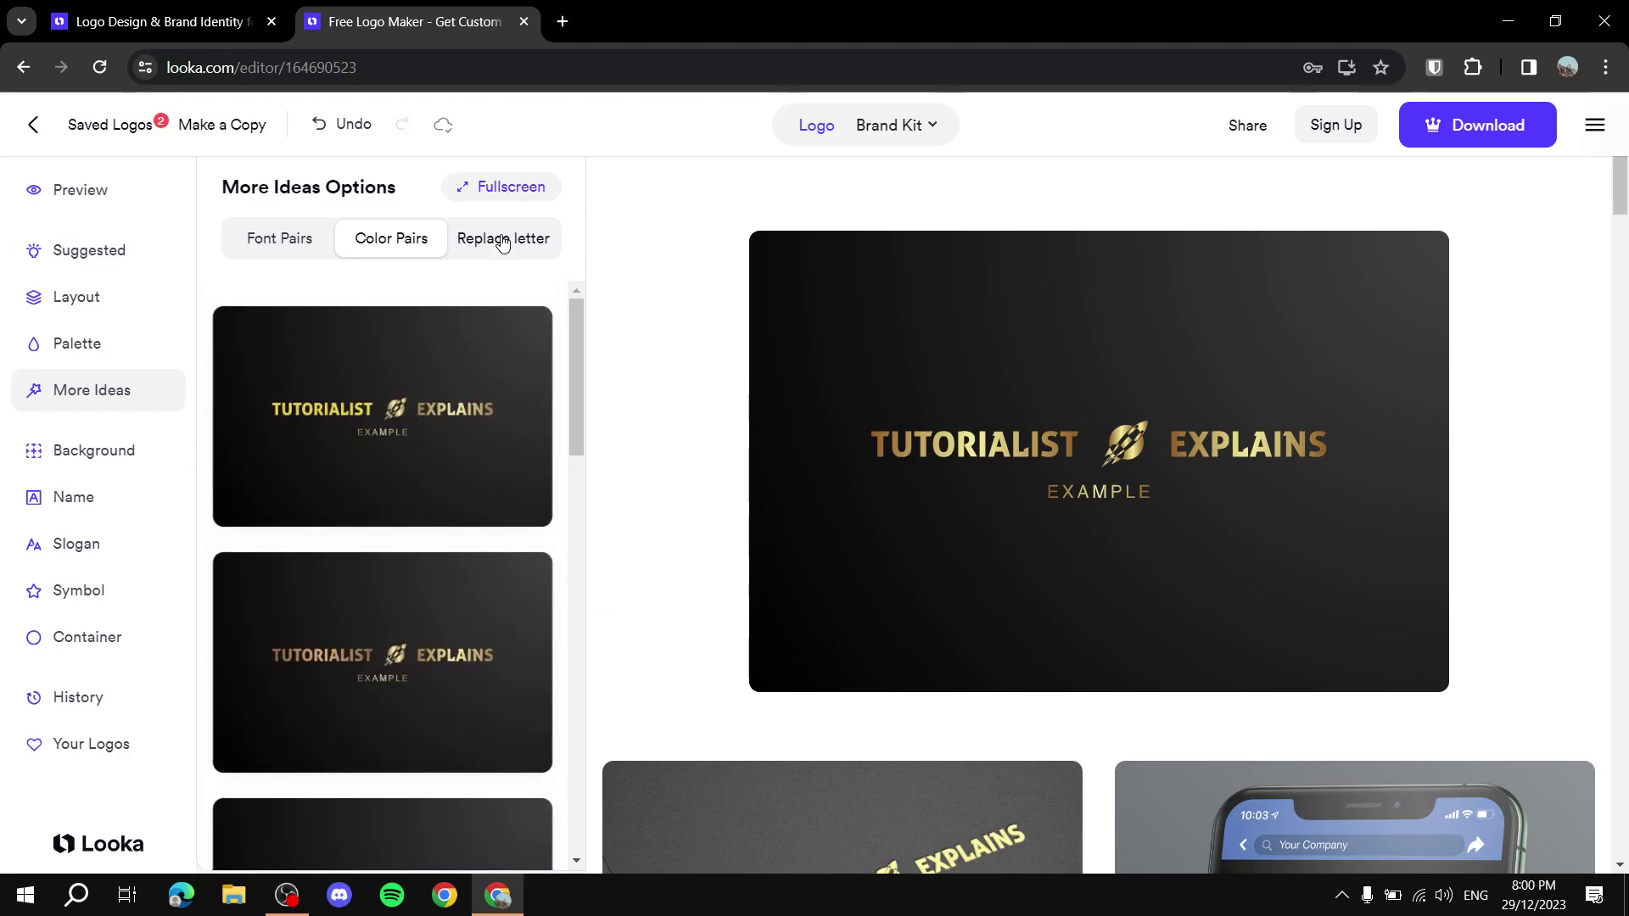
{"action": "left_click", "coordinate": [501, 241]}
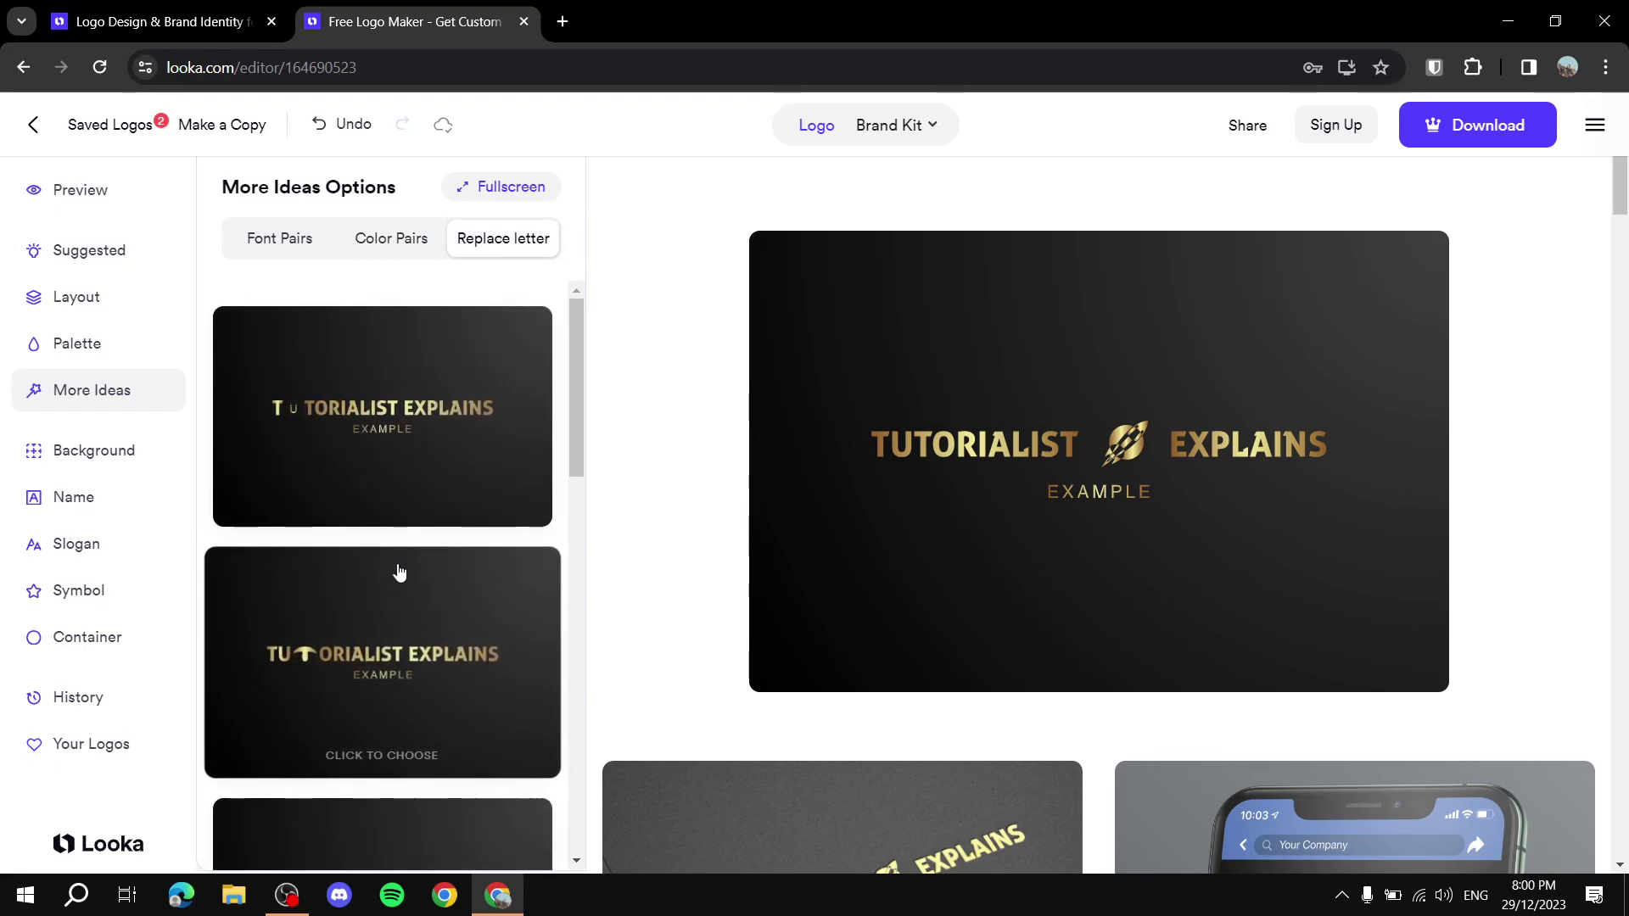
{"action": "scroll", "coordinate": [416, 560], "scroll_direction": "down", "scroll_amount": 2}
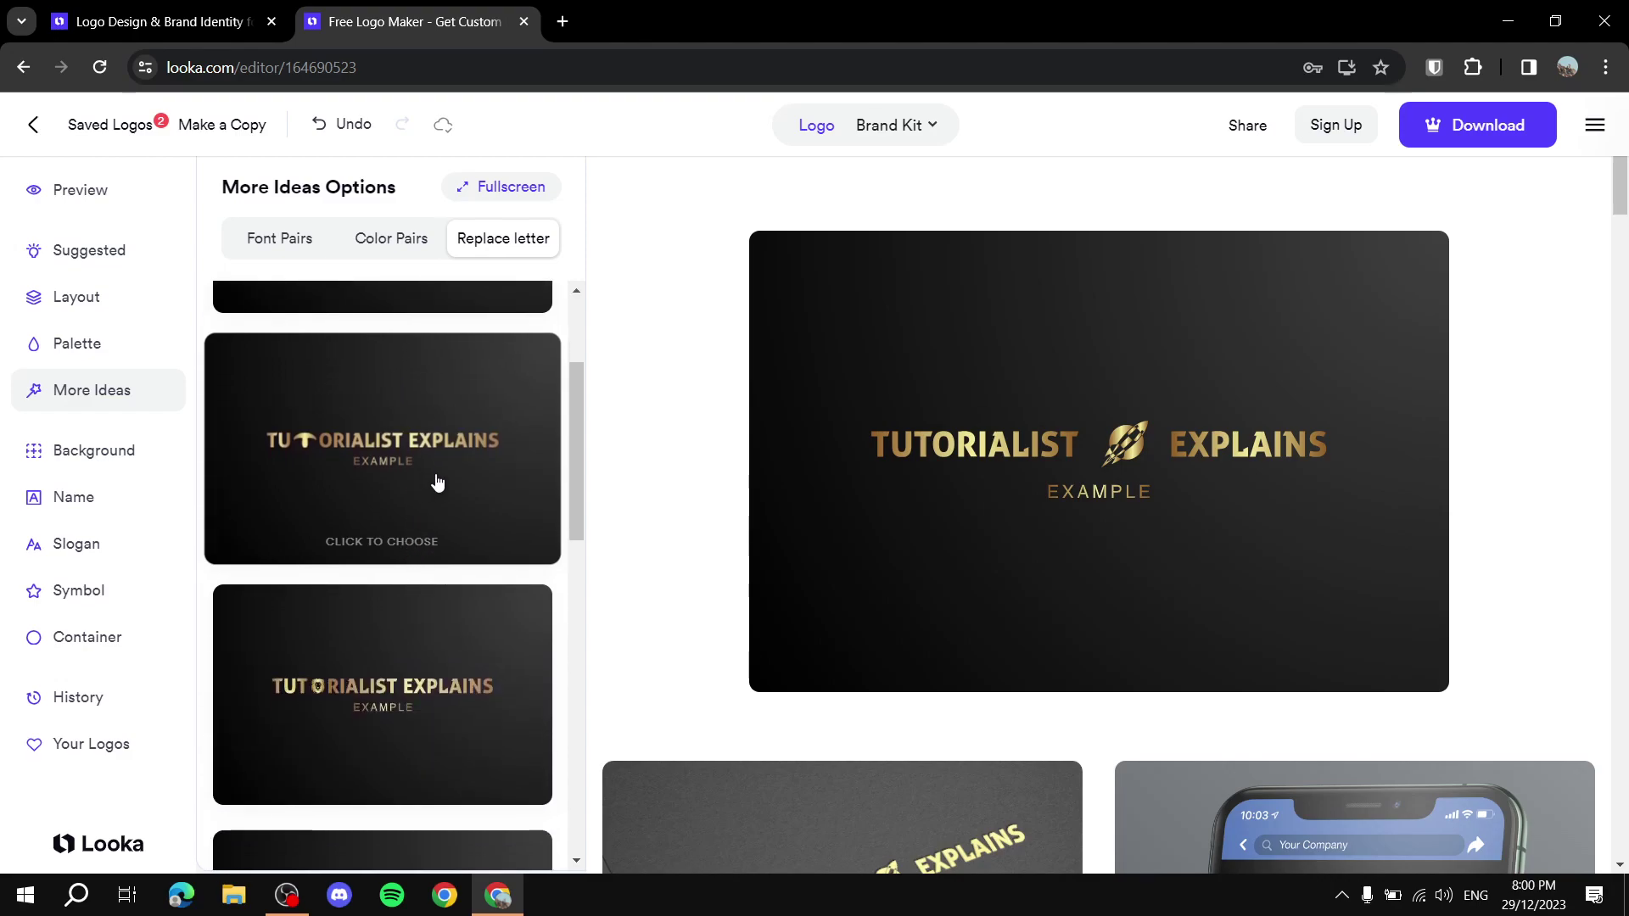
{"action": "scroll", "coordinate": [431, 475], "scroll_direction": "down", "scroll_amount": 4}
{"action": "scroll", "coordinate": [431, 463], "scroll_direction": "down", "scroll_amount": 4}
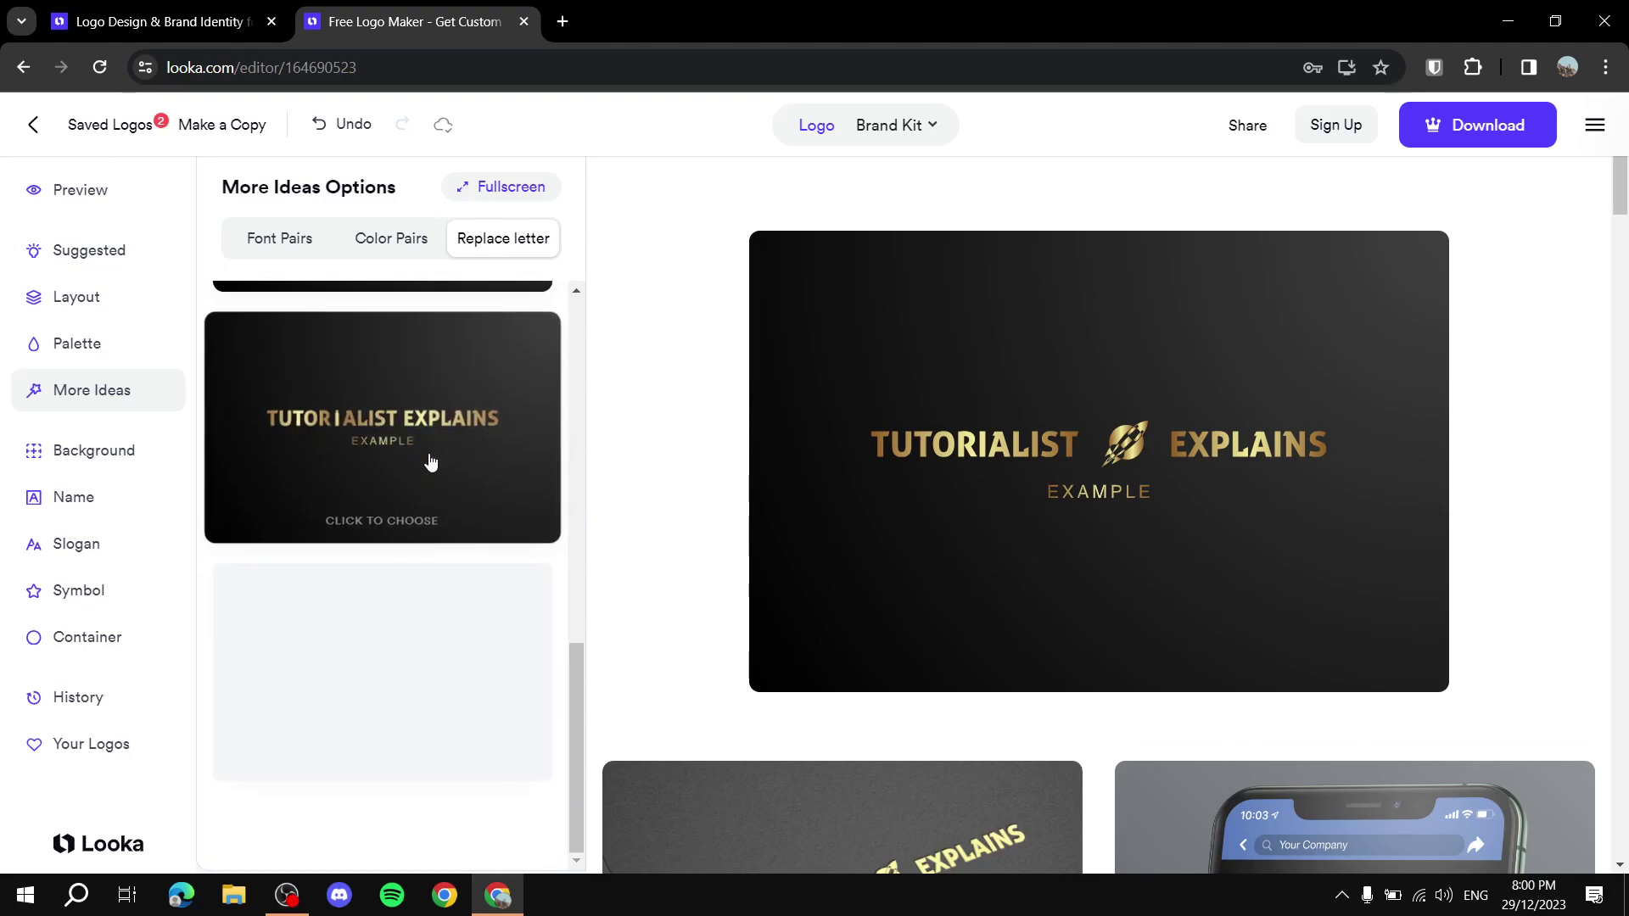
{"action": "scroll", "coordinate": [431, 462], "scroll_direction": "down", "scroll_amount": 4}
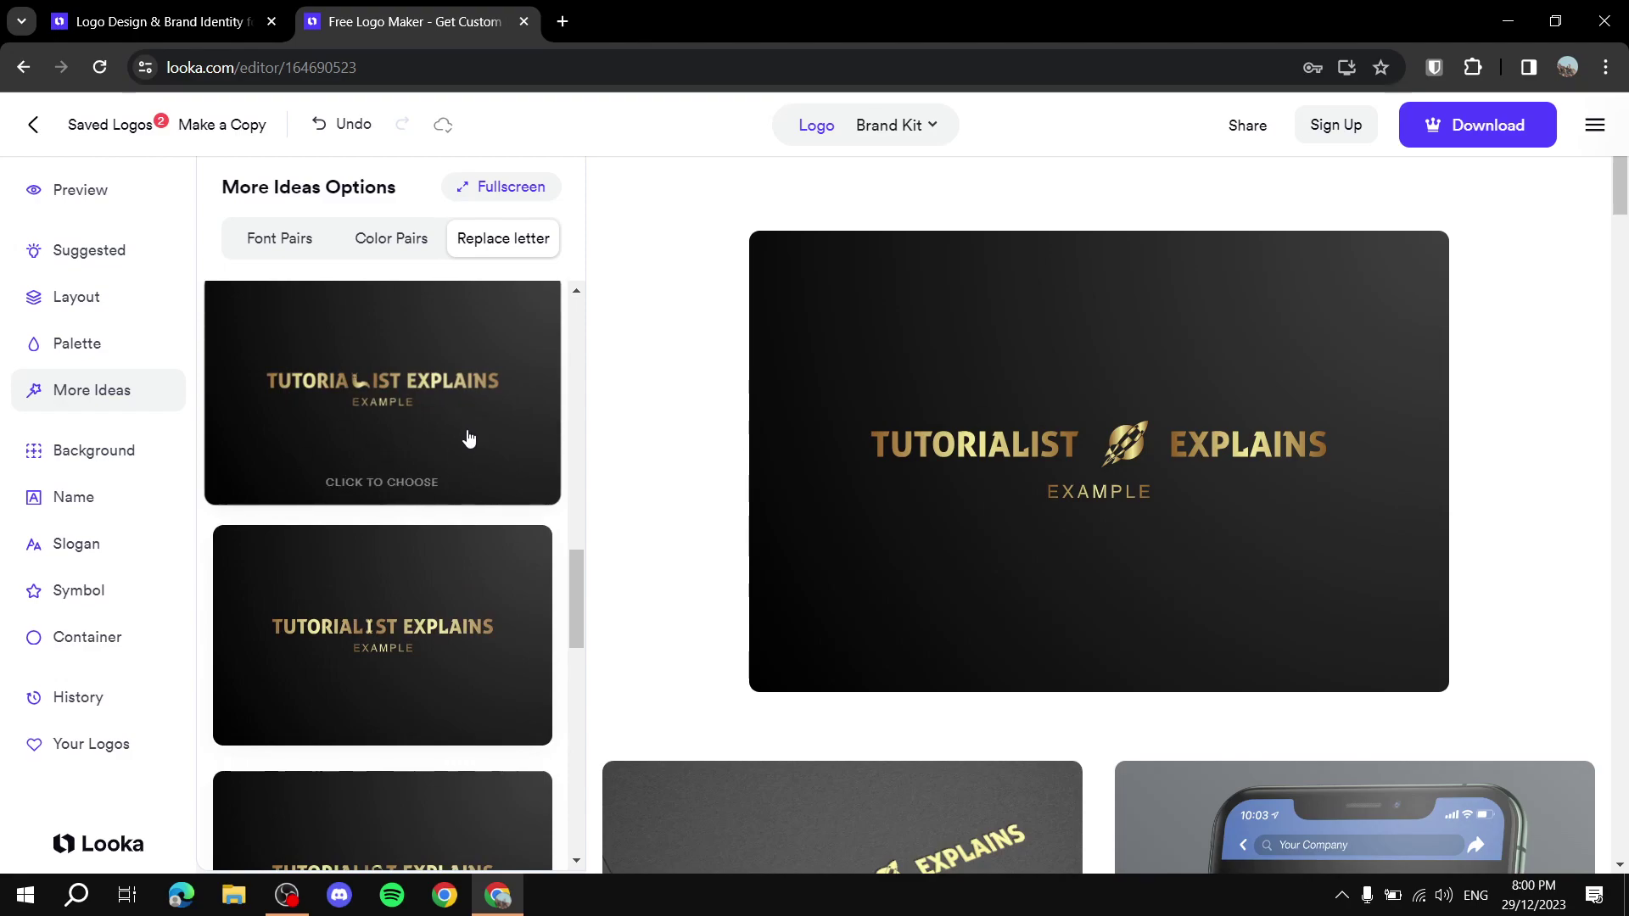
{"action": "scroll", "coordinate": [472, 434], "scroll_direction": "up", "scroll_amount": 15}
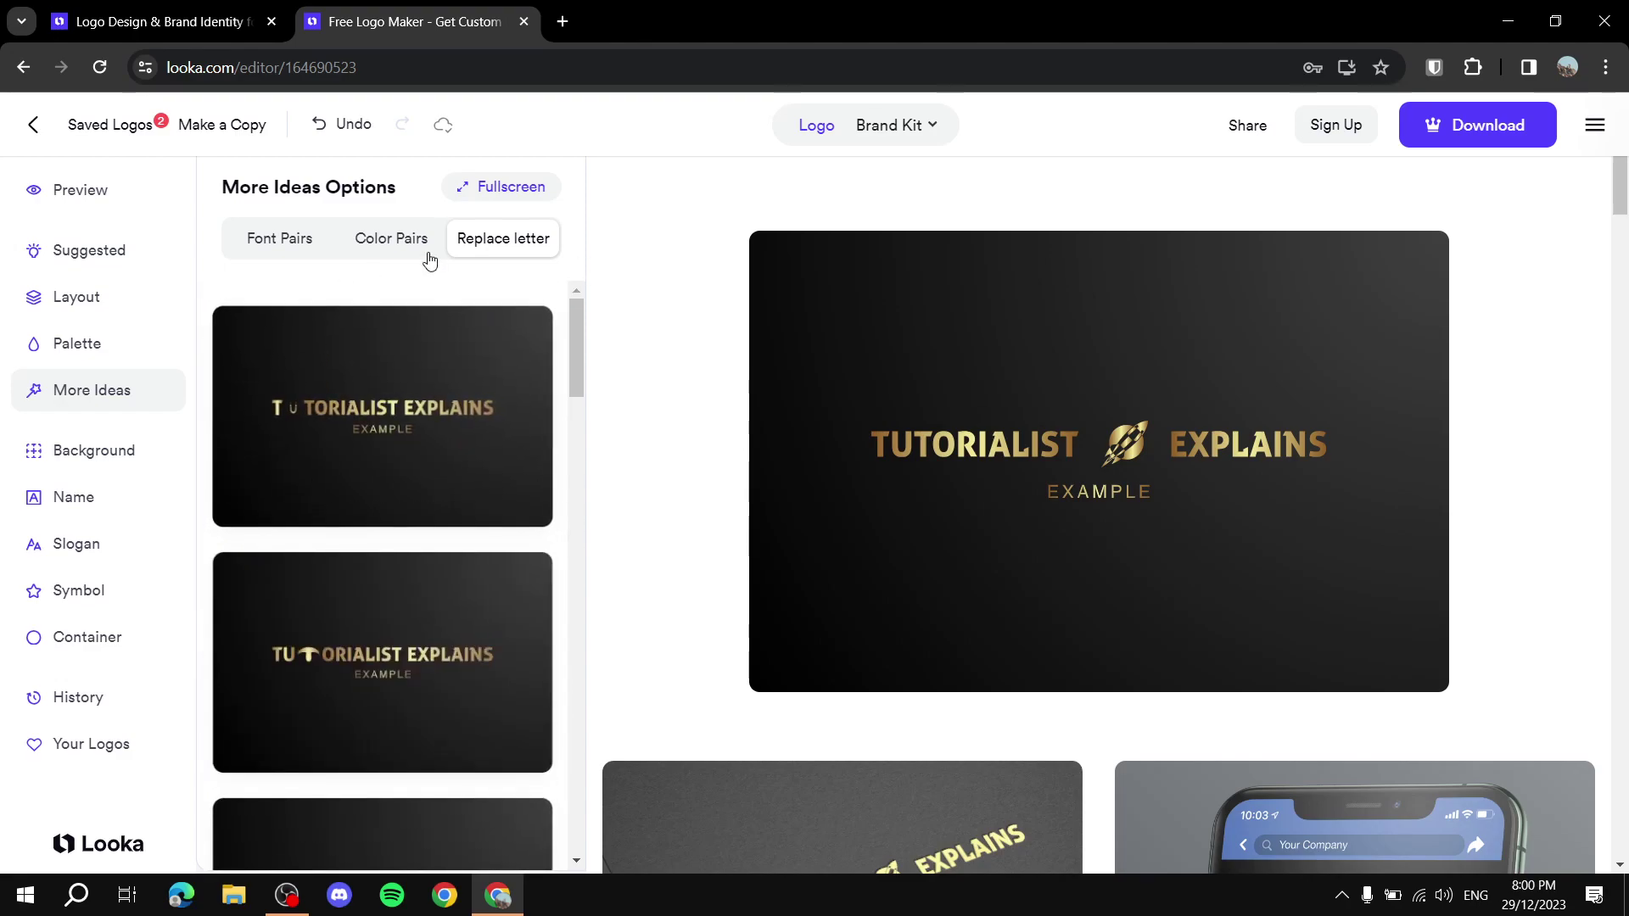
Step: Apply the first font pair idea, with bold condensed lettering for "Tutorialist" and thin condensed lettering for "Explains"
{"action": "left_click", "coordinate": [285, 245]}
{"action": "scroll", "coordinate": [476, 400], "scroll_direction": "down", "scroll_amount": 2}
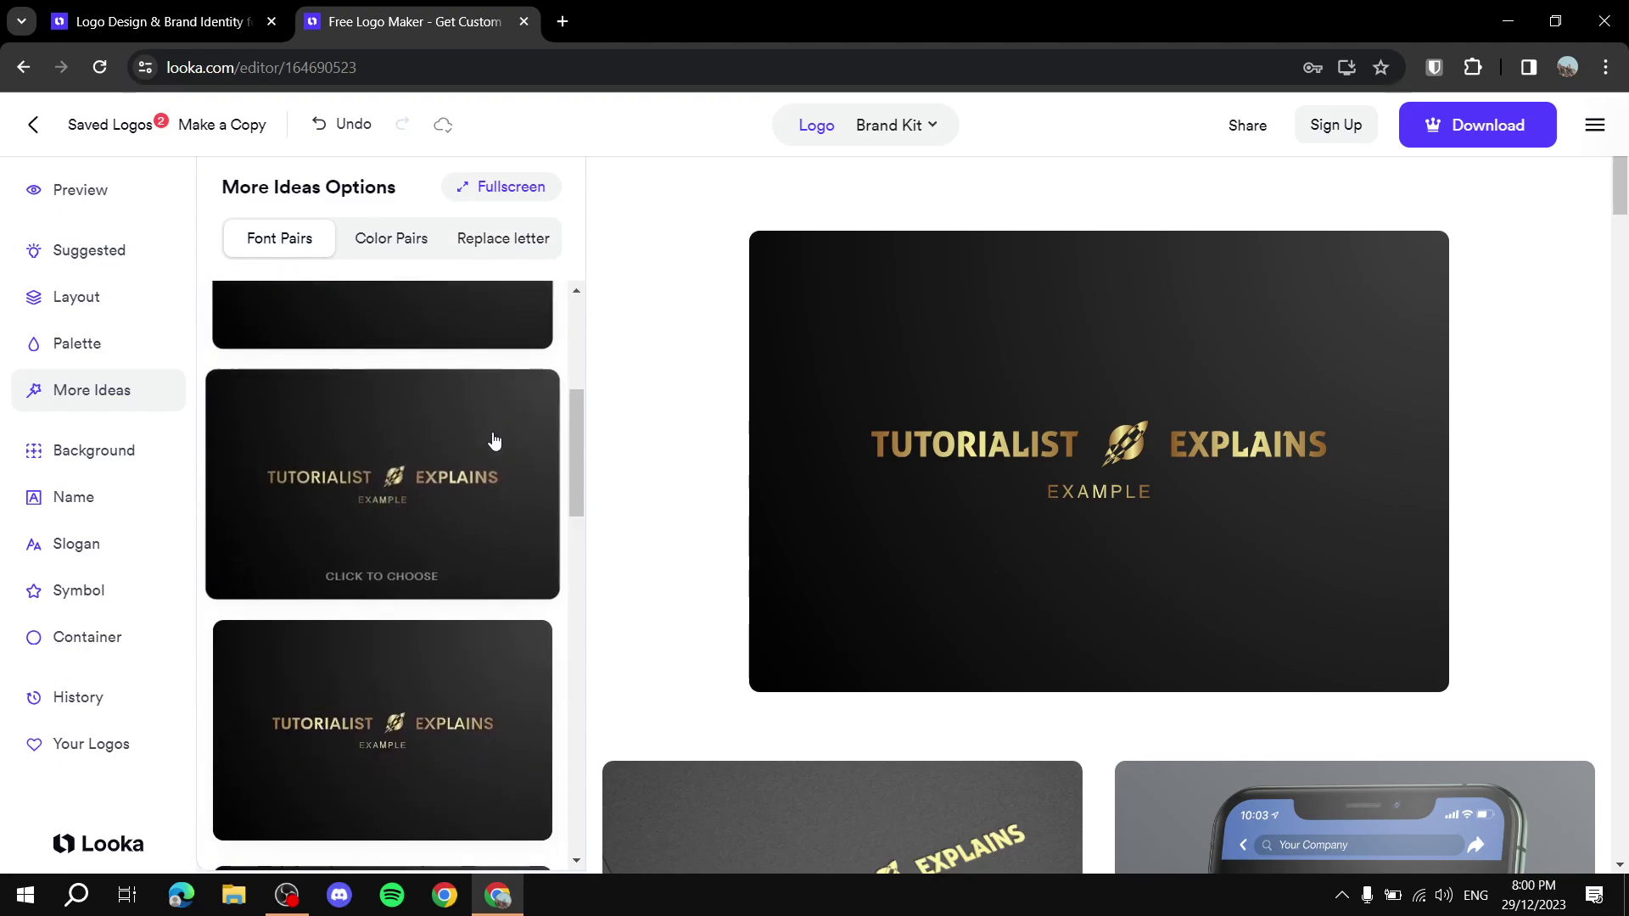
{"action": "scroll", "coordinate": [504, 405], "scroll_direction": "up", "scroll_amount": 2}
{"action": "left_click", "coordinate": [448, 427]}
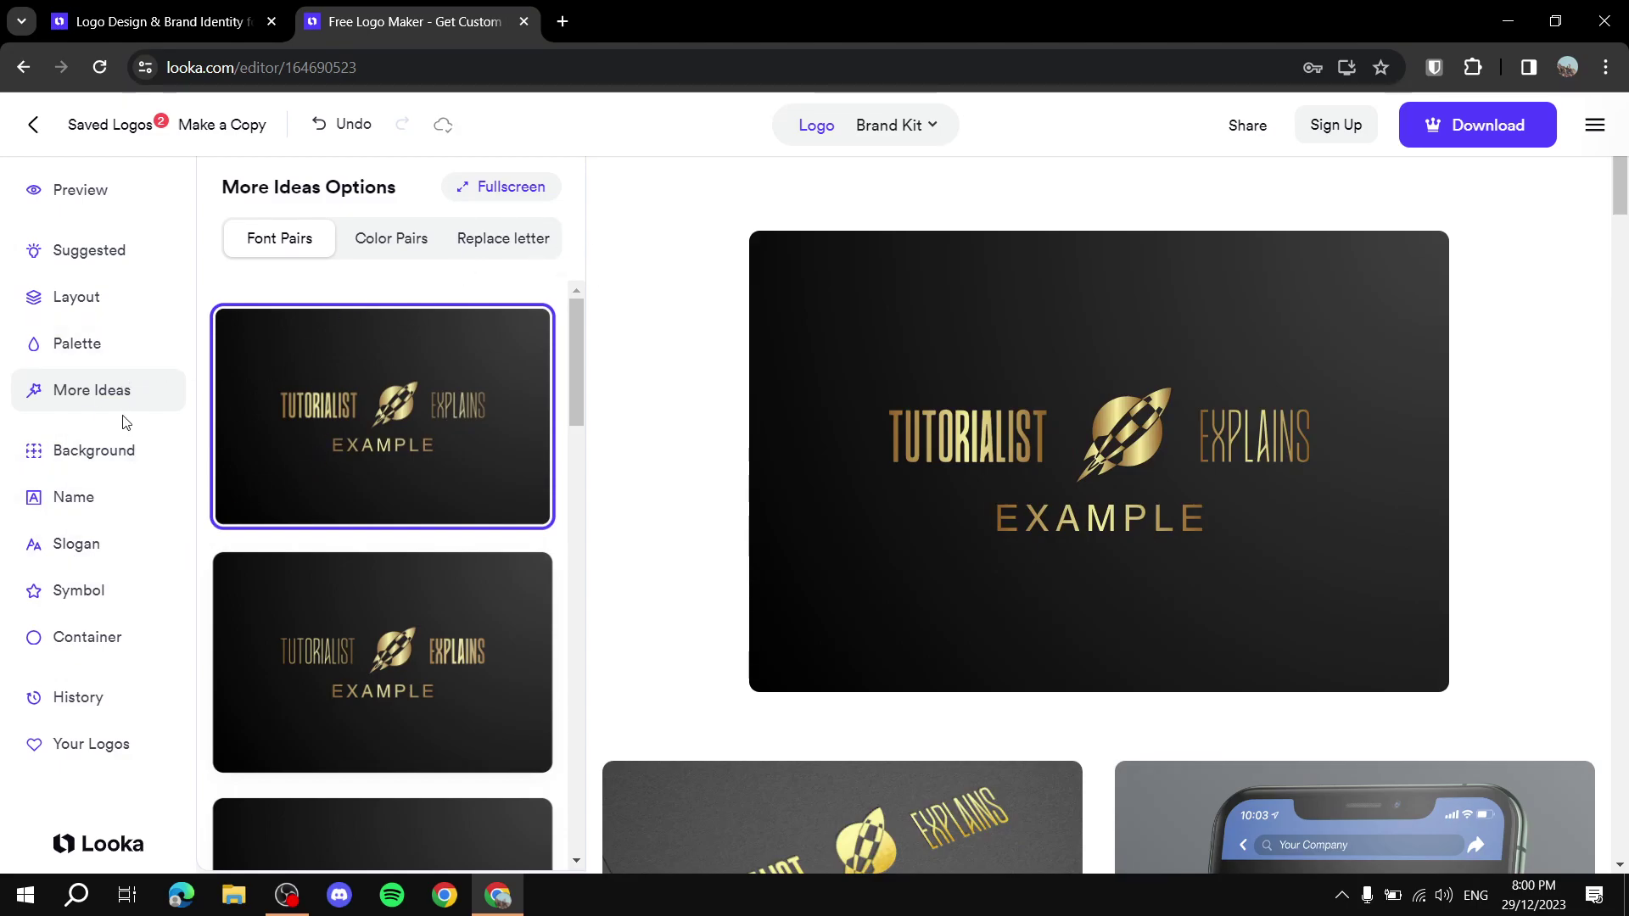
Step: Look through the suggested background options for the logo
{"action": "left_click", "coordinate": [102, 456]}
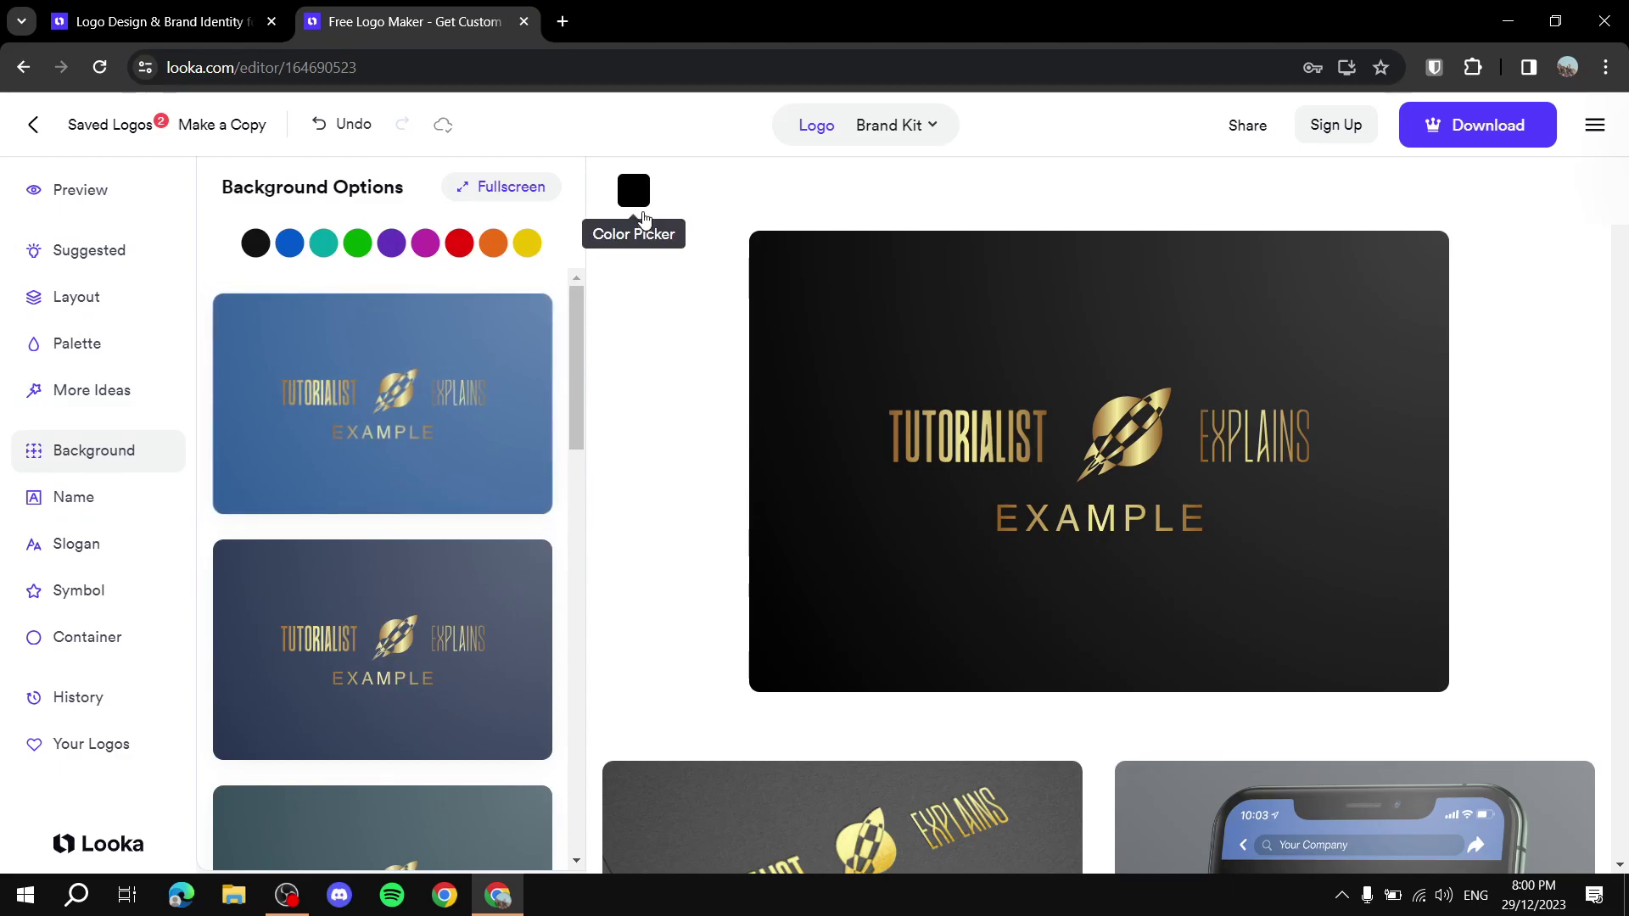
{"action": "scroll", "coordinate": [423, 565], "scroll_direction": "down", "scroll_amount": 5}
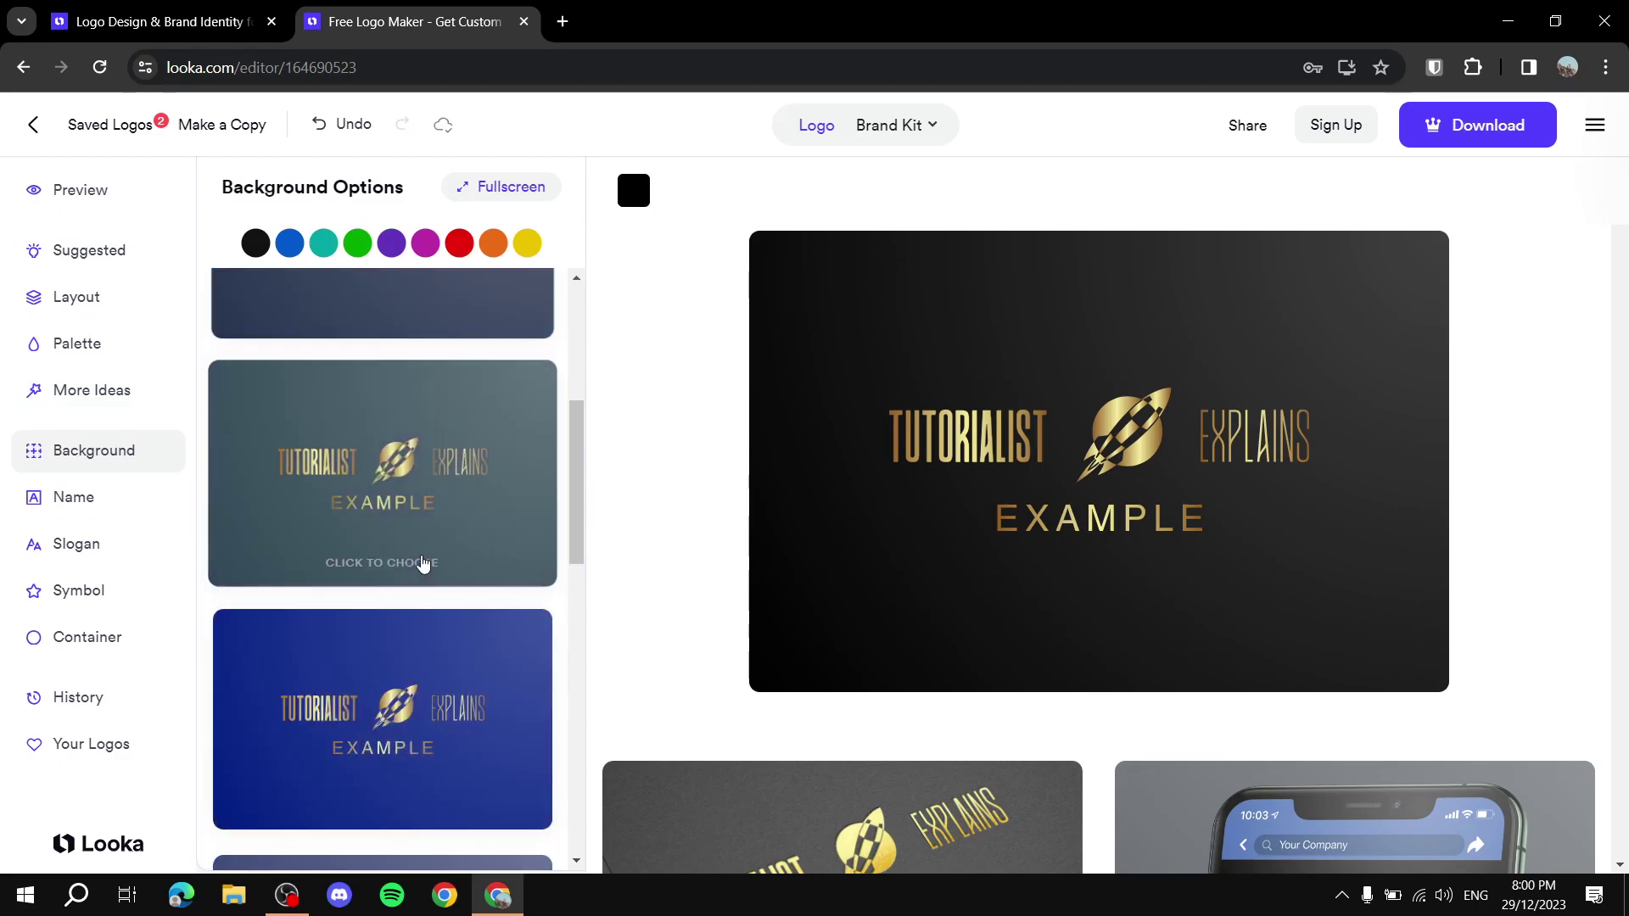
{"action": "scroll", "coordinate": [424, 564], "scroll_direction": "down", "scroll_amount": 5}
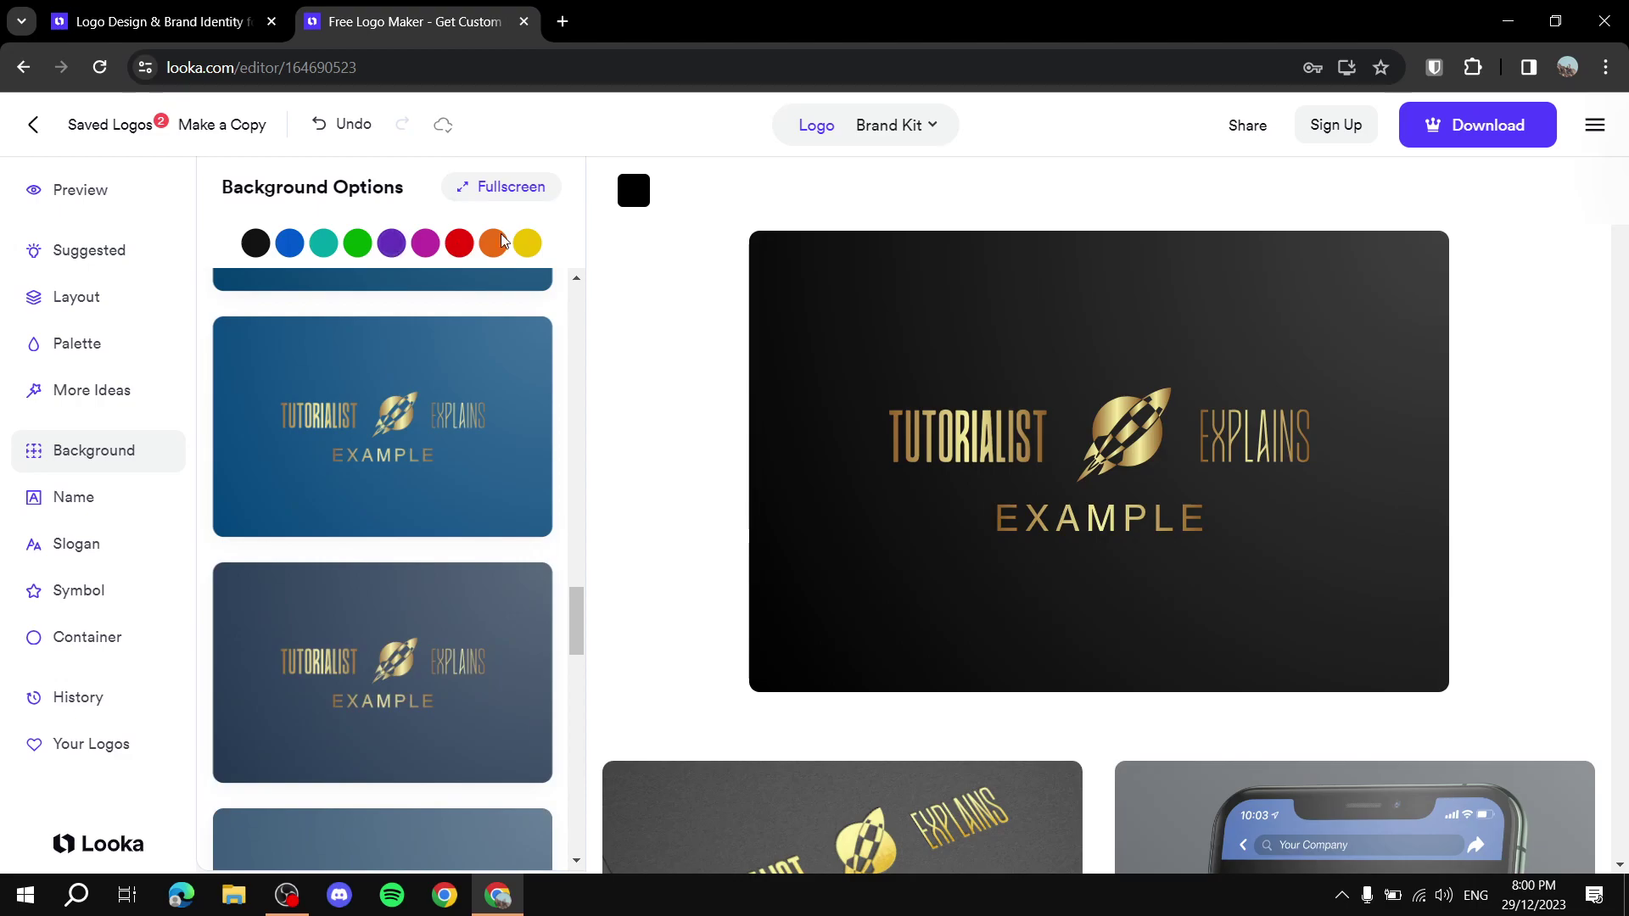
Step: Try a custom dark red background color and restore the recent black, #000000
{"action": "left_click", "coordinate": [633, 190]}
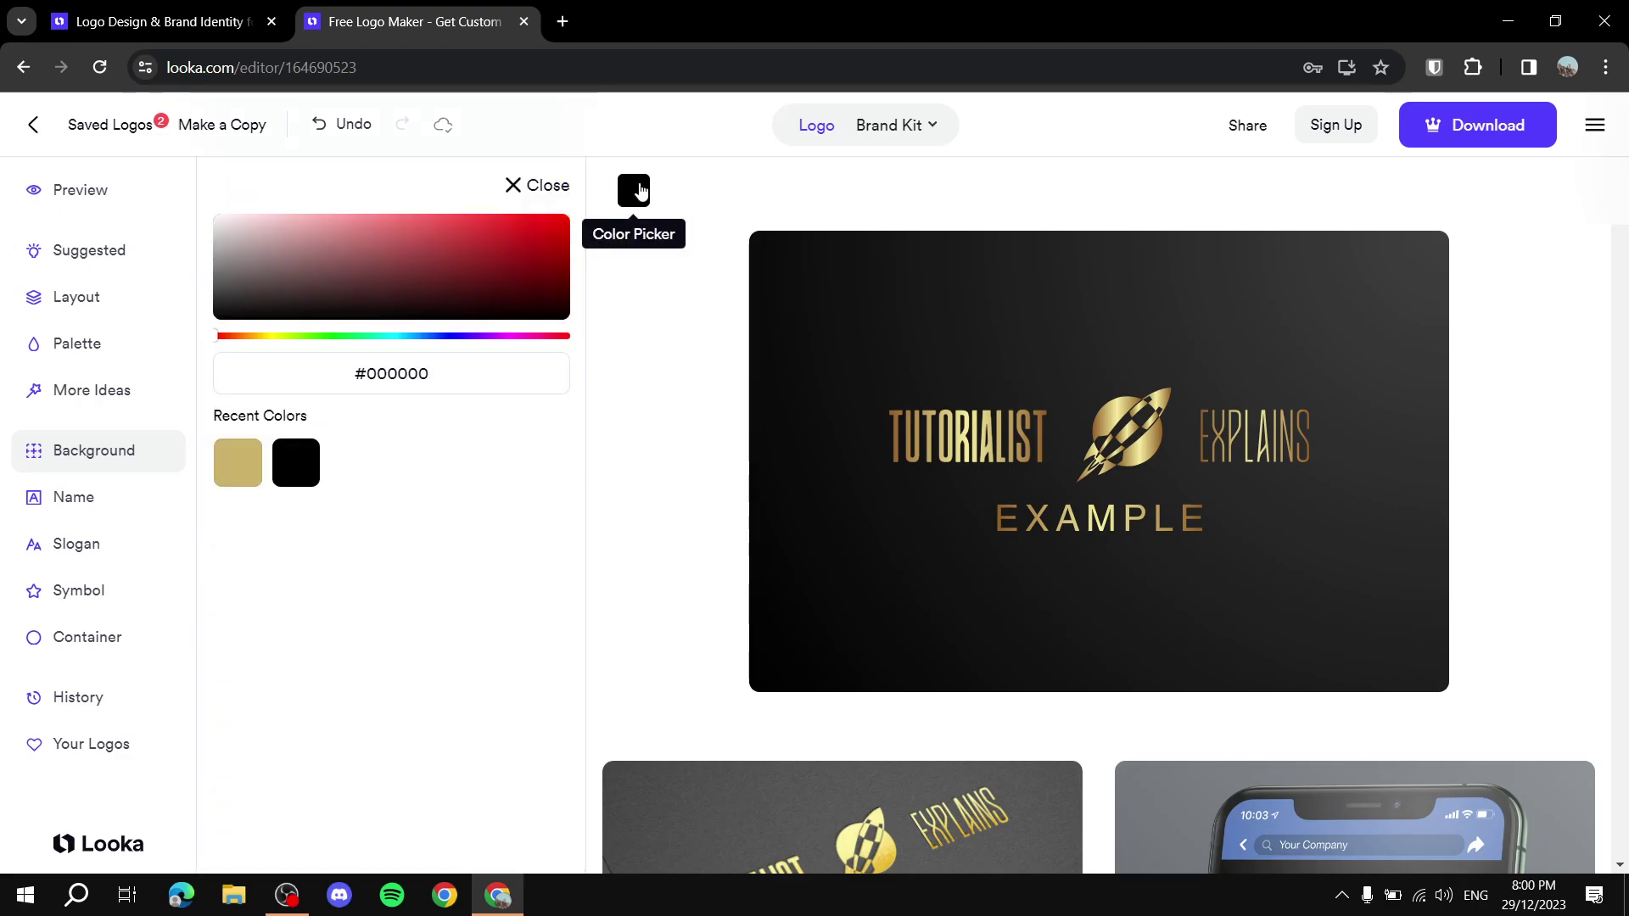
{"action": "mouse_move", "coordinate": [418, 309]}
{"action": "left_mouse_down"}
{"action": "mouse_move", "coordinate": [335, 261]}
{"action": "mouse_move", "coordinate": [488, 222]}
{"action": "mouse_move", "coordinate": [378, 290]}
{"action": "left_mouse_up"}
{"action": "left_click", "coordinate": [289, 465]}
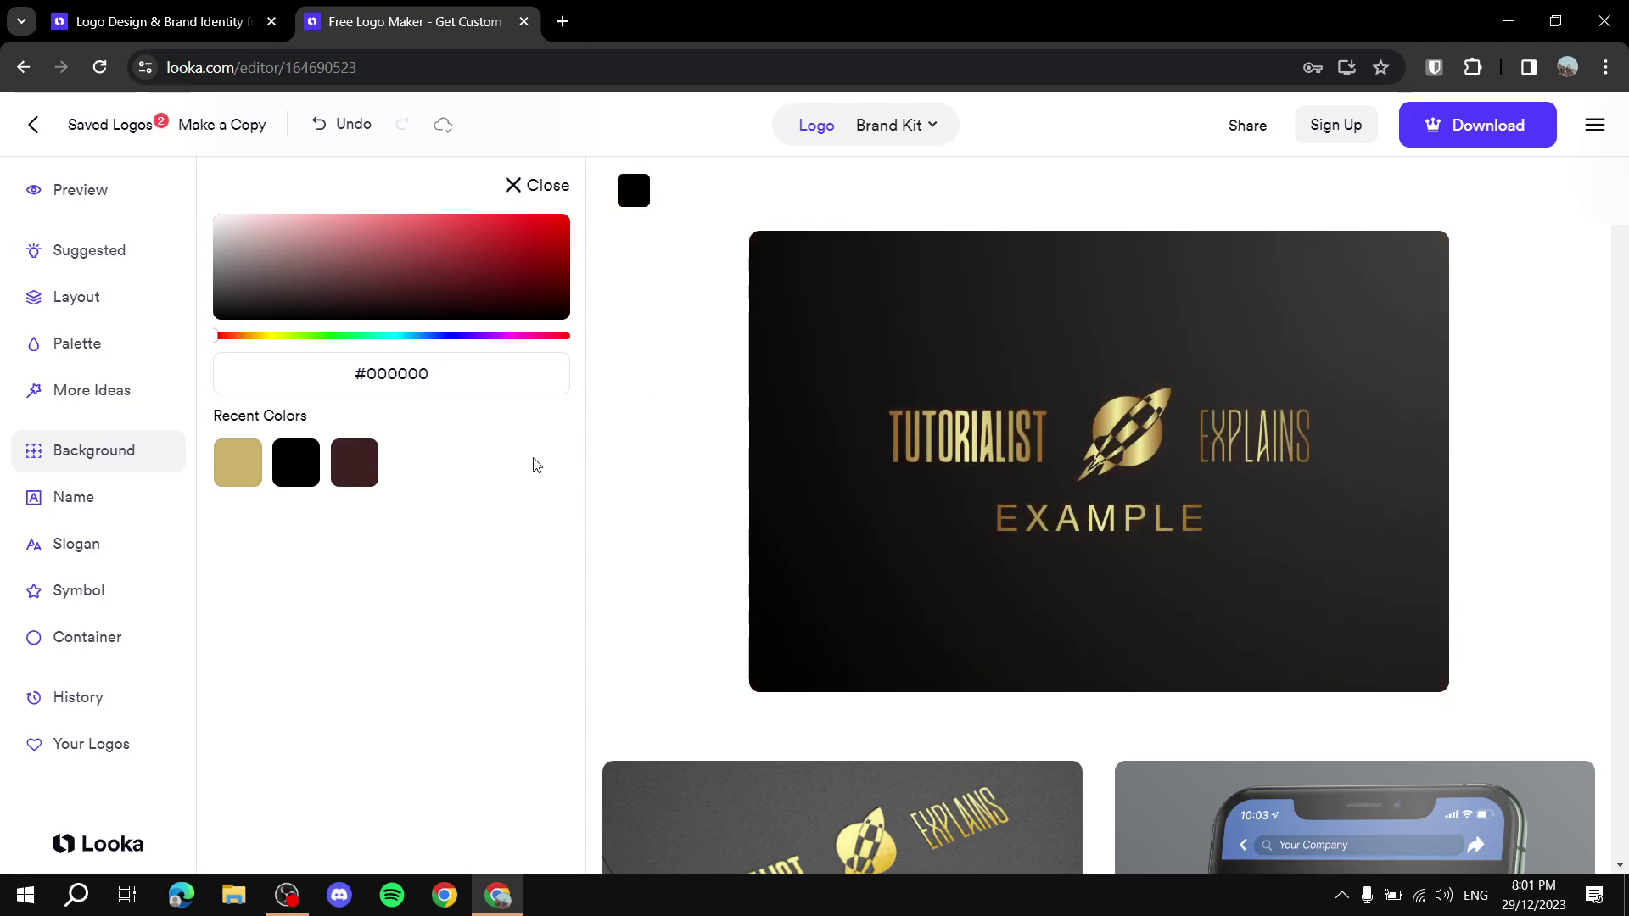
{"action": "left_click", "coordinate": [511, 187]}
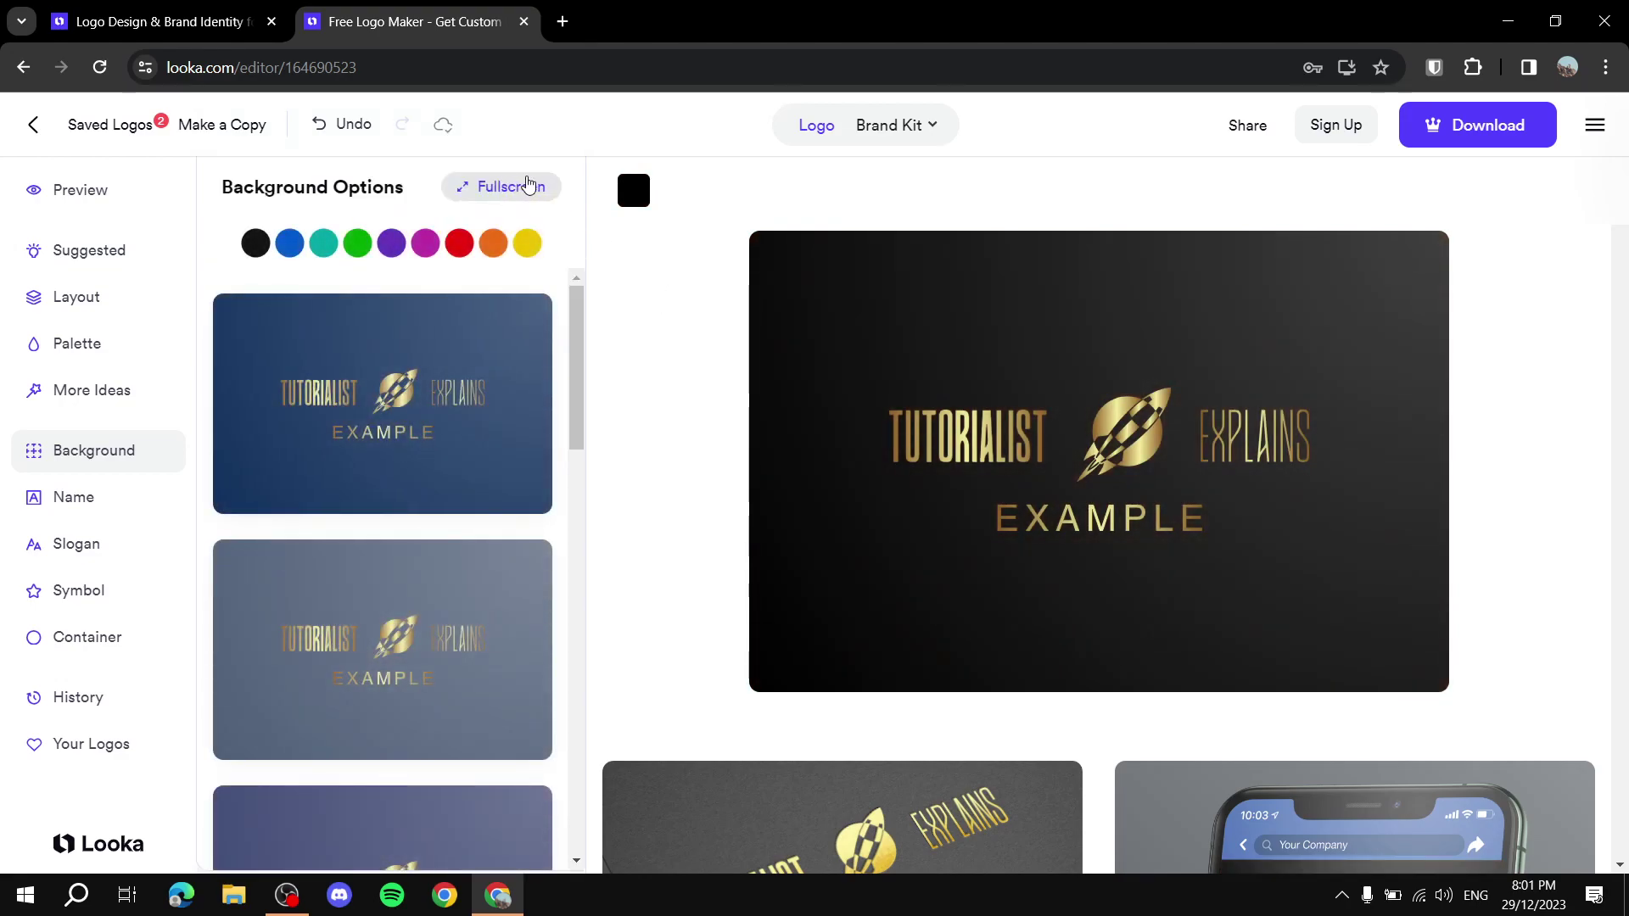
Step: Check the name and slogan editing options, and set the rocket symbol's size to 0.85
{"action": "left_click", "coordinate": [95, 499]}
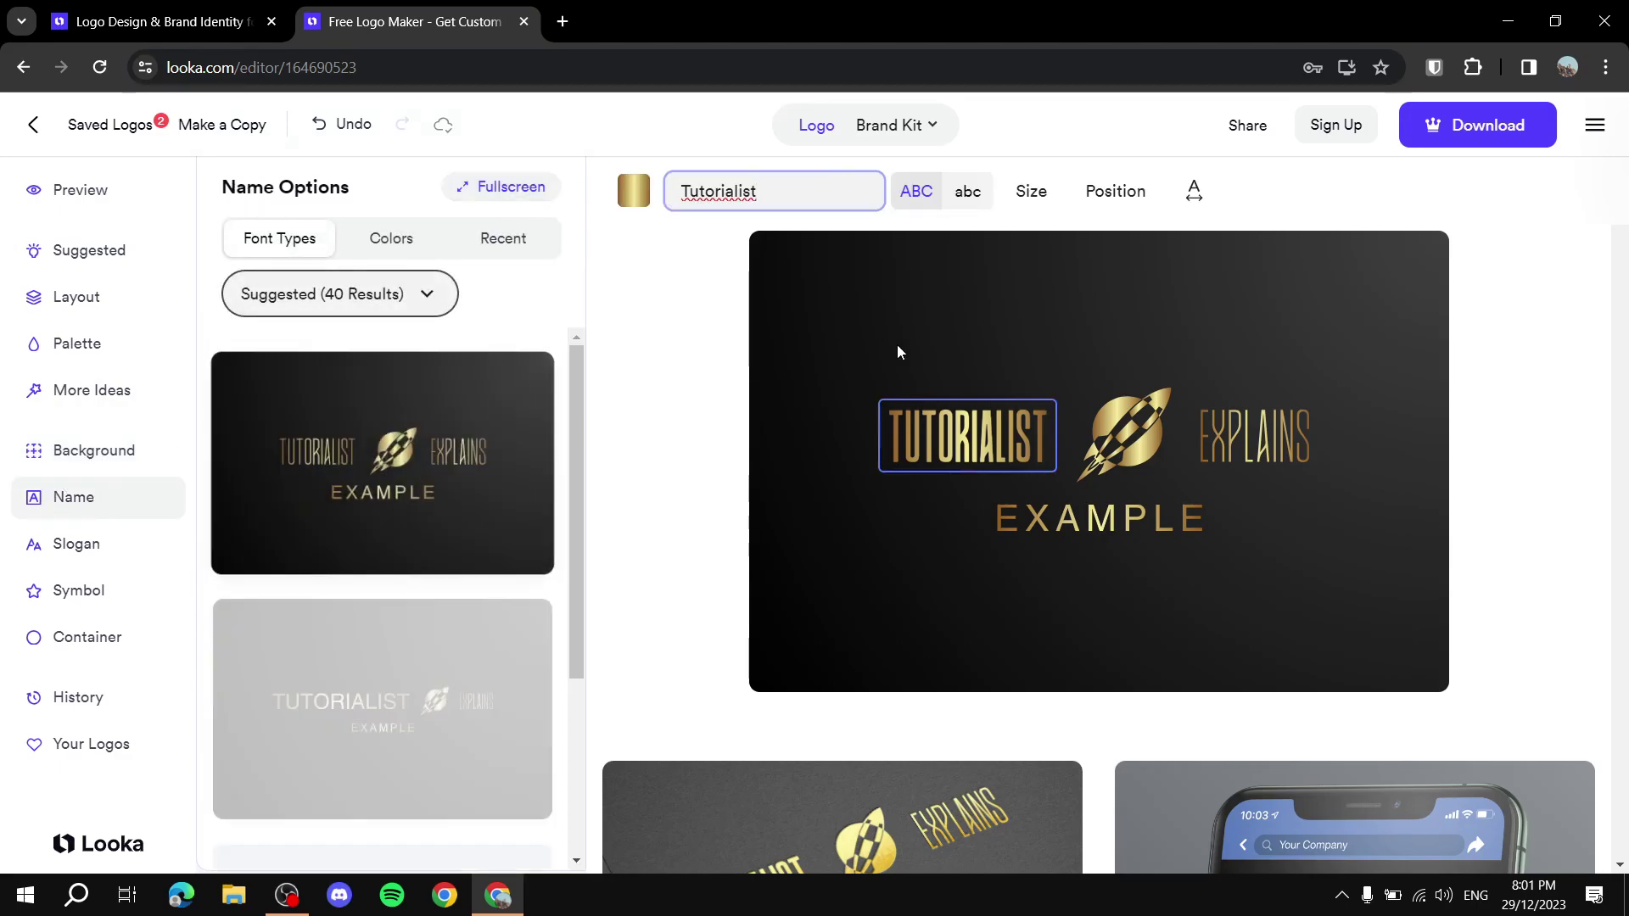
{"action": "left_click", "coordinate": [99, 551]}
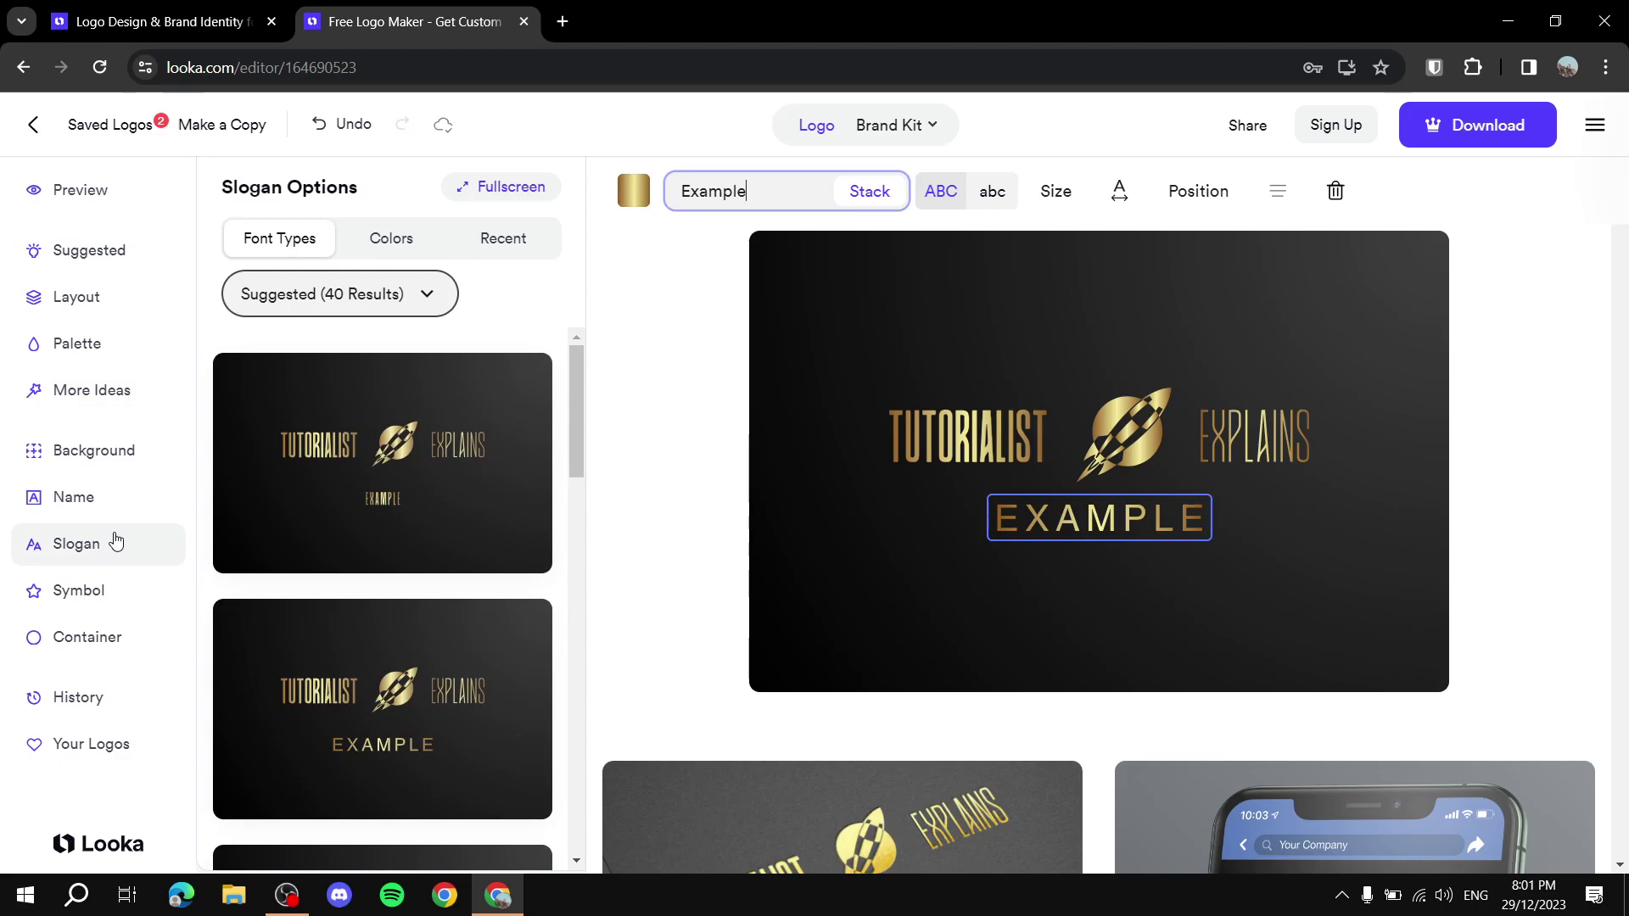
{"action": "left_click", "coordinate": [80, 592]}
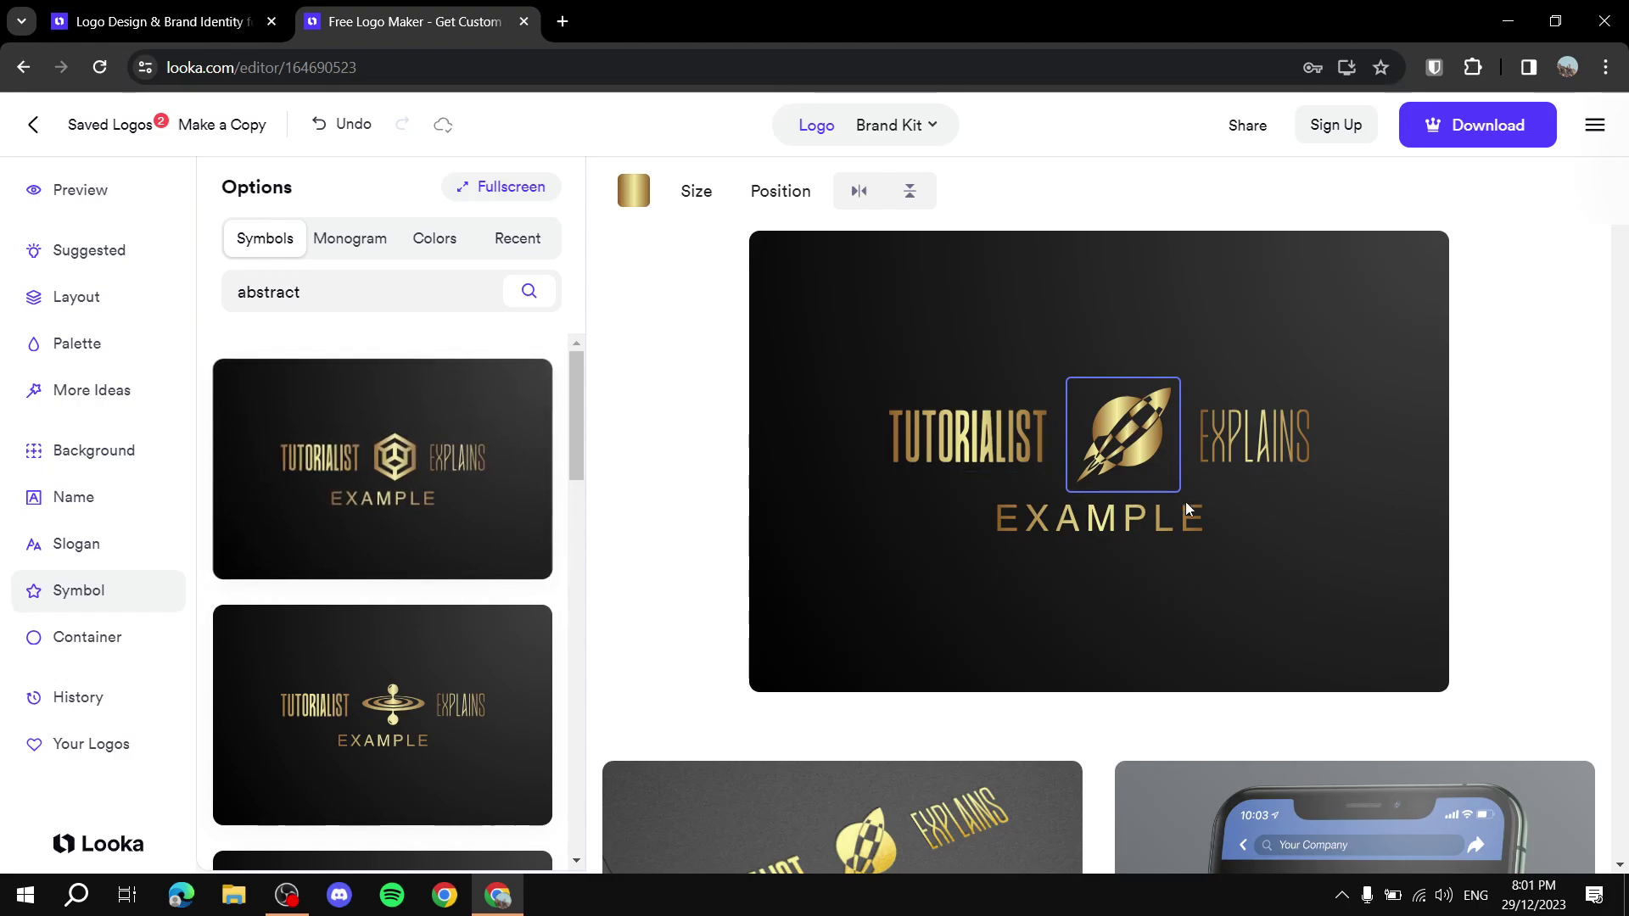
{"action": "left_click", "coordinate": [692, 201]}
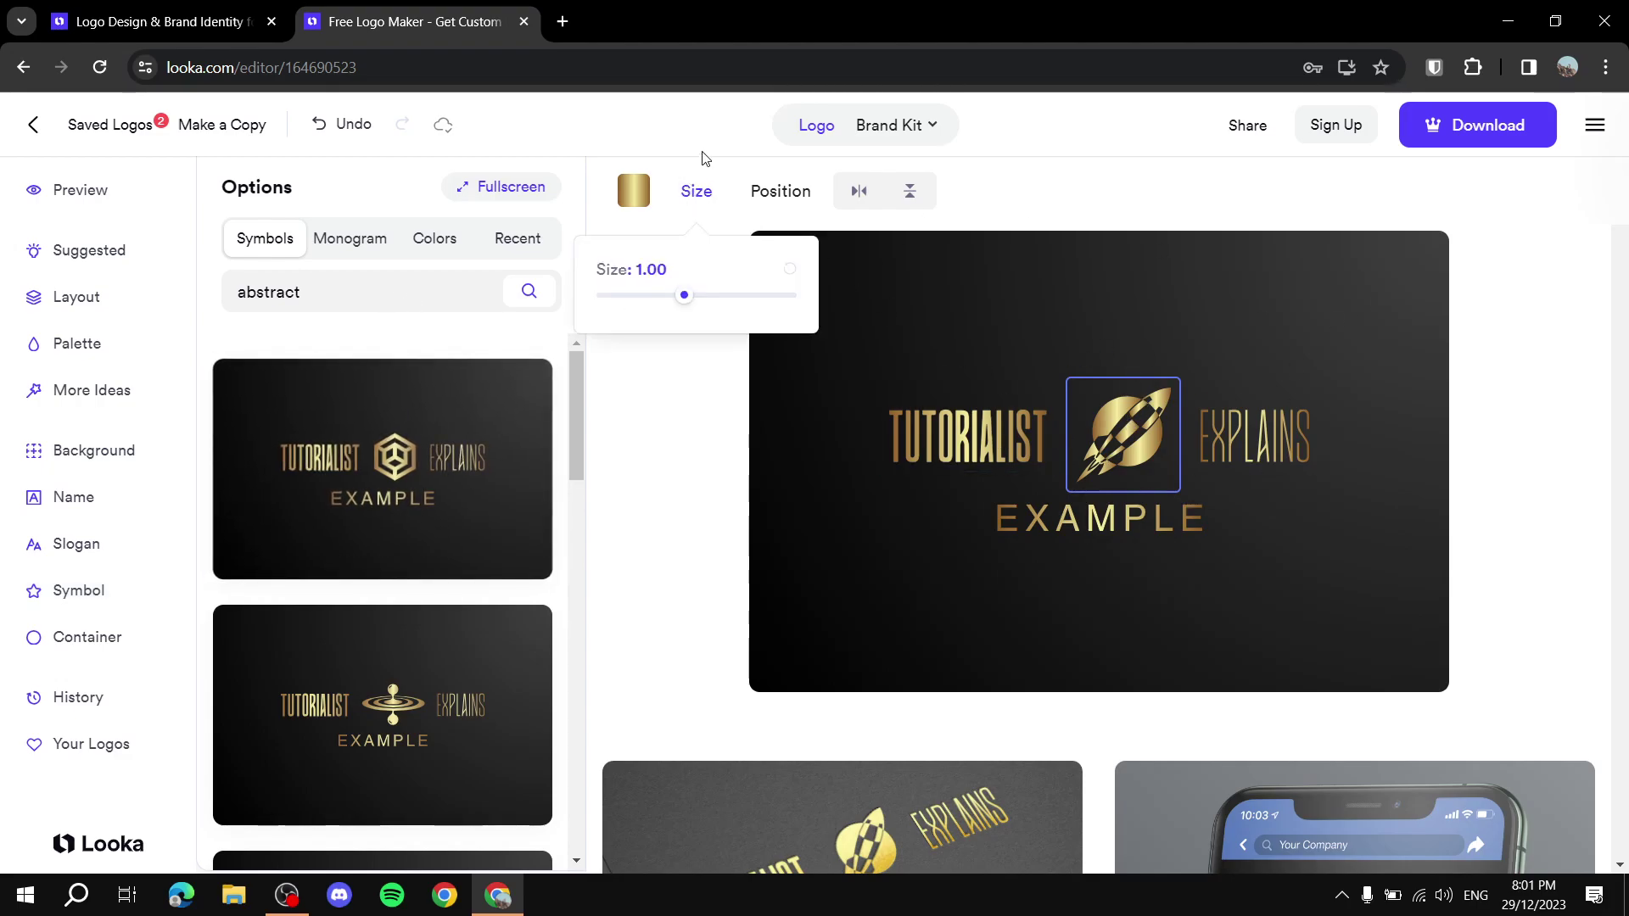
{"action": "left_click_drag", "start_coordinate": [722, 305], "coordinate": [673, 312]}
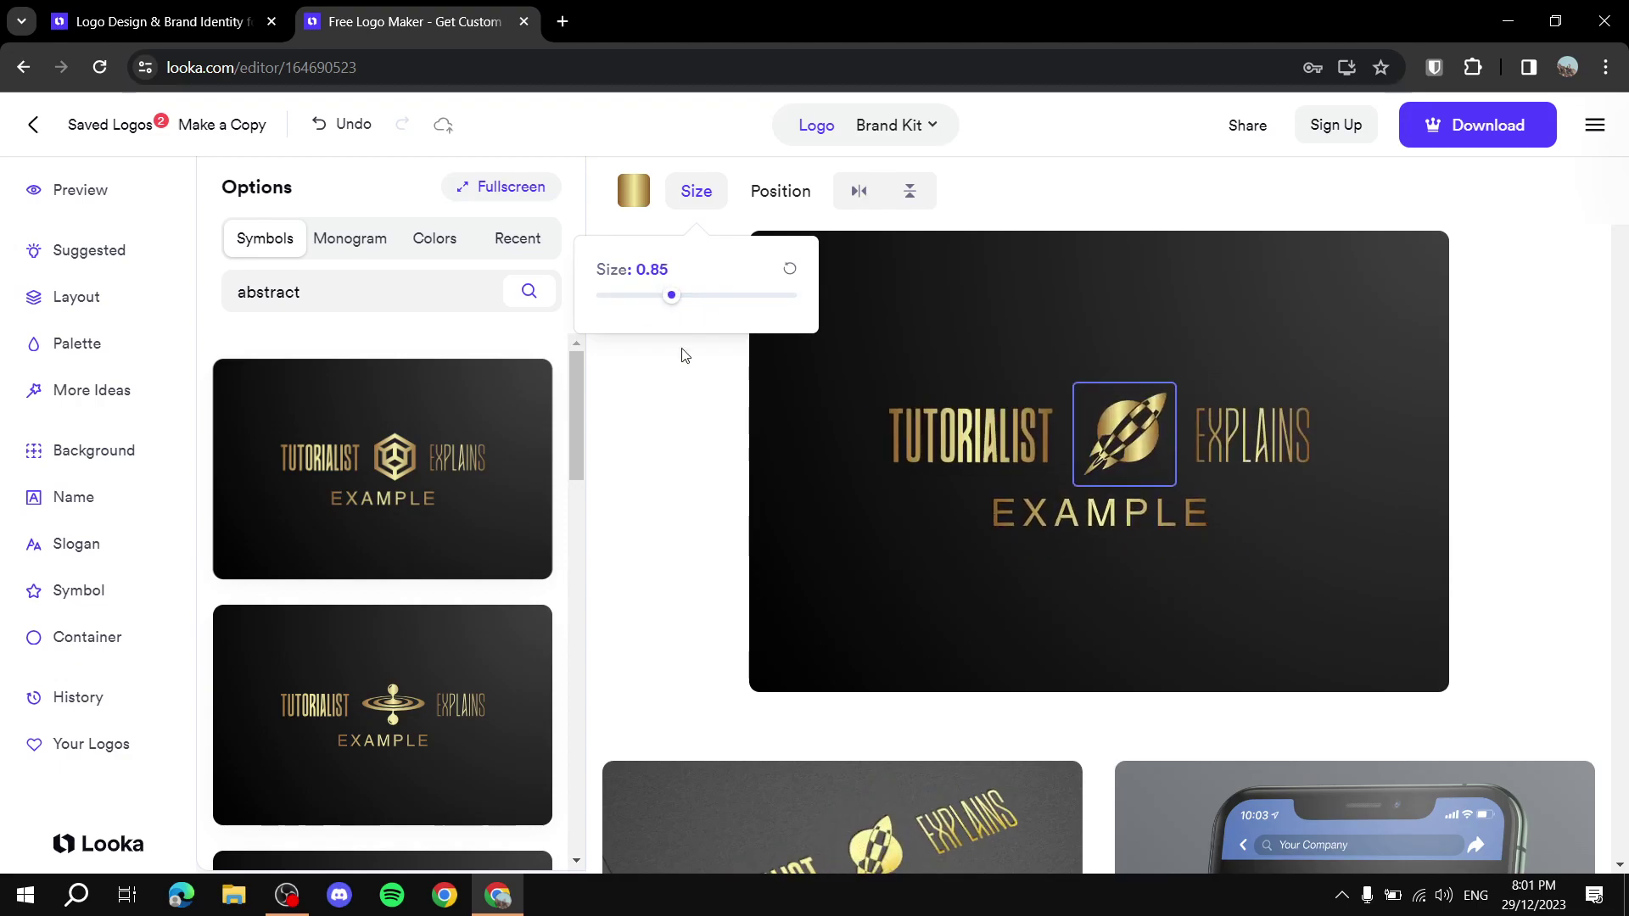
{"action": "left_click", "coordinate": [685, 355]}
Step: Check the horizontal and vertical position settings of the rocket symbol
{"action": "left_click", "coordinate": [1106, 439]}
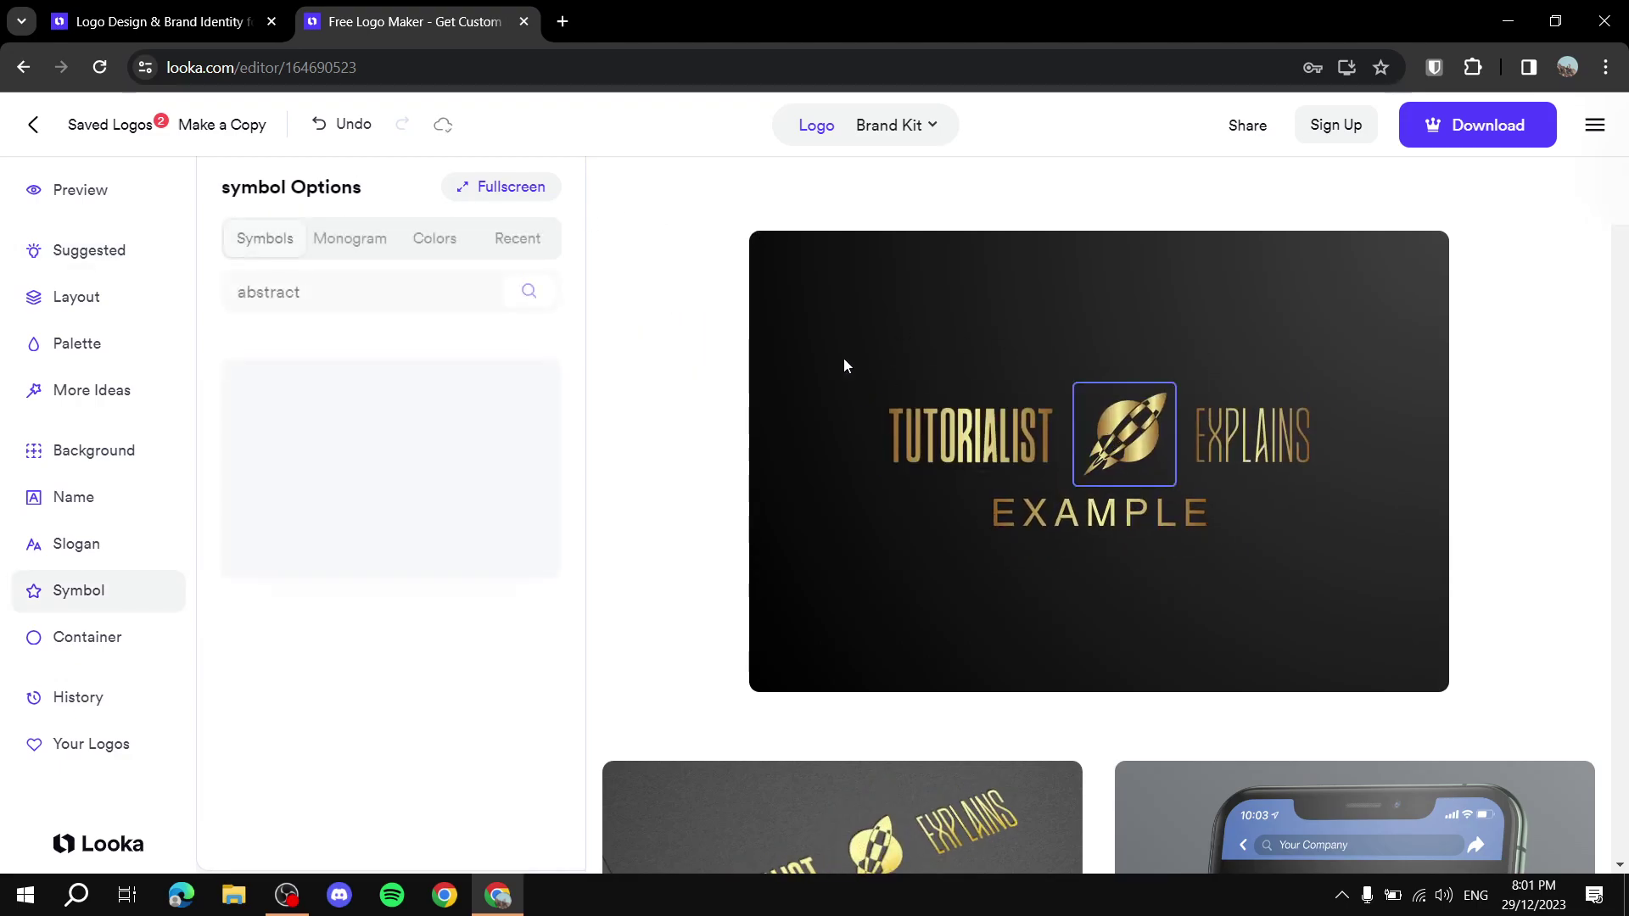
{"action": "left_click", "coordinate": [774, 190]}
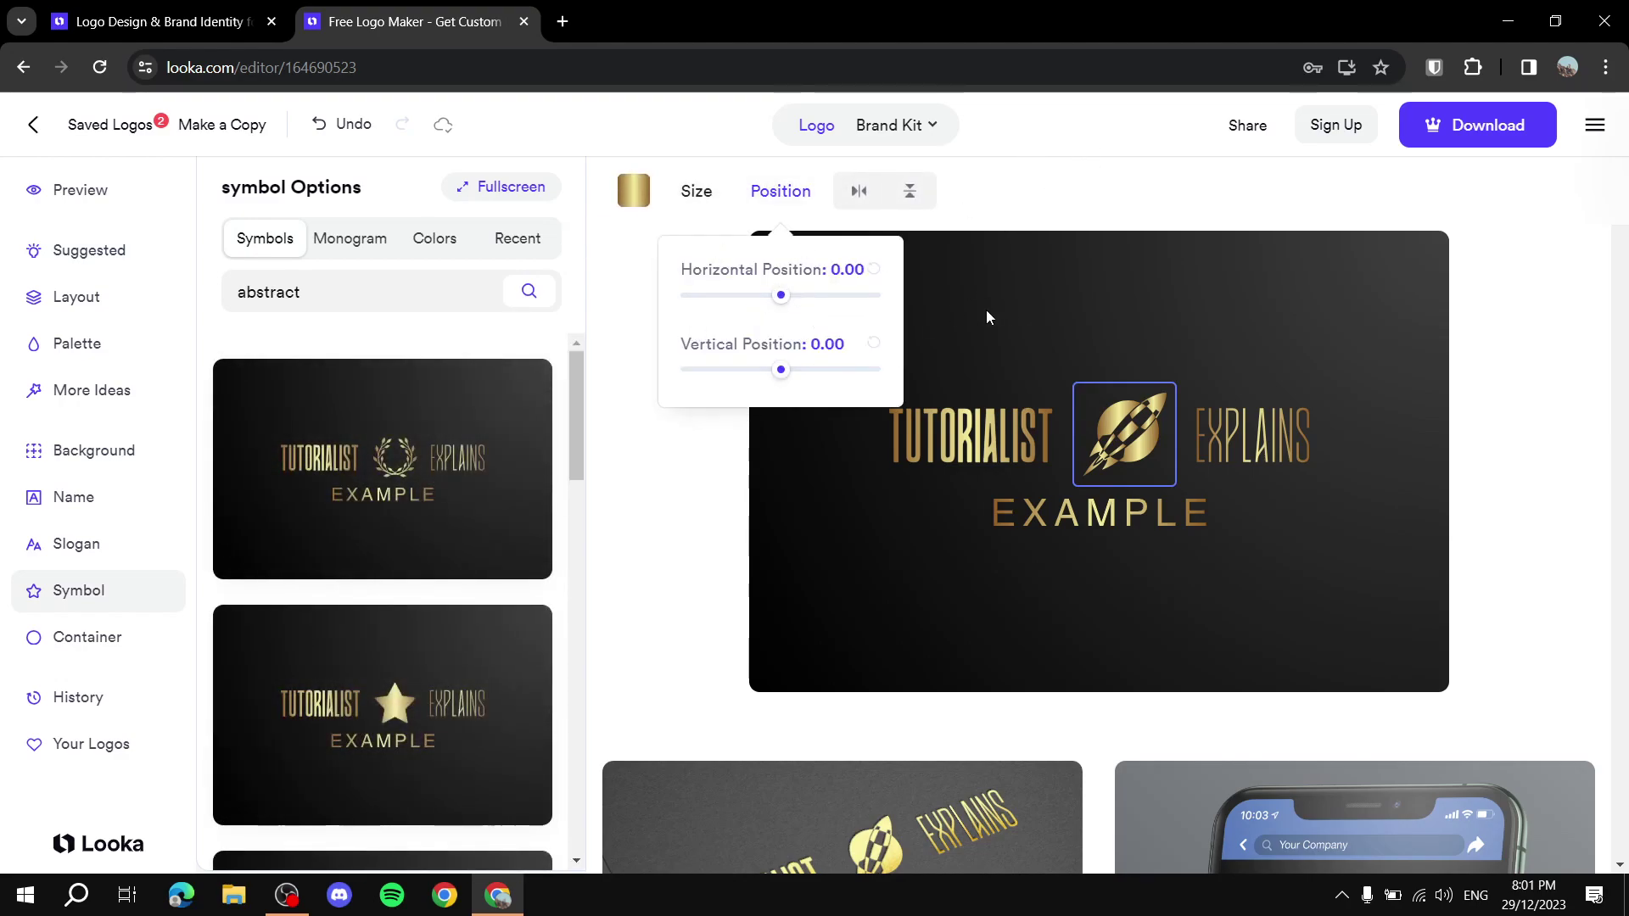
{"action": "left_click", "coordinate": [1068, 177]}
Step: Try lowercase lettering for the word "Tutorialist" and return it to uppercase
{"action": "left_click", "coordinate": [950, 440]}
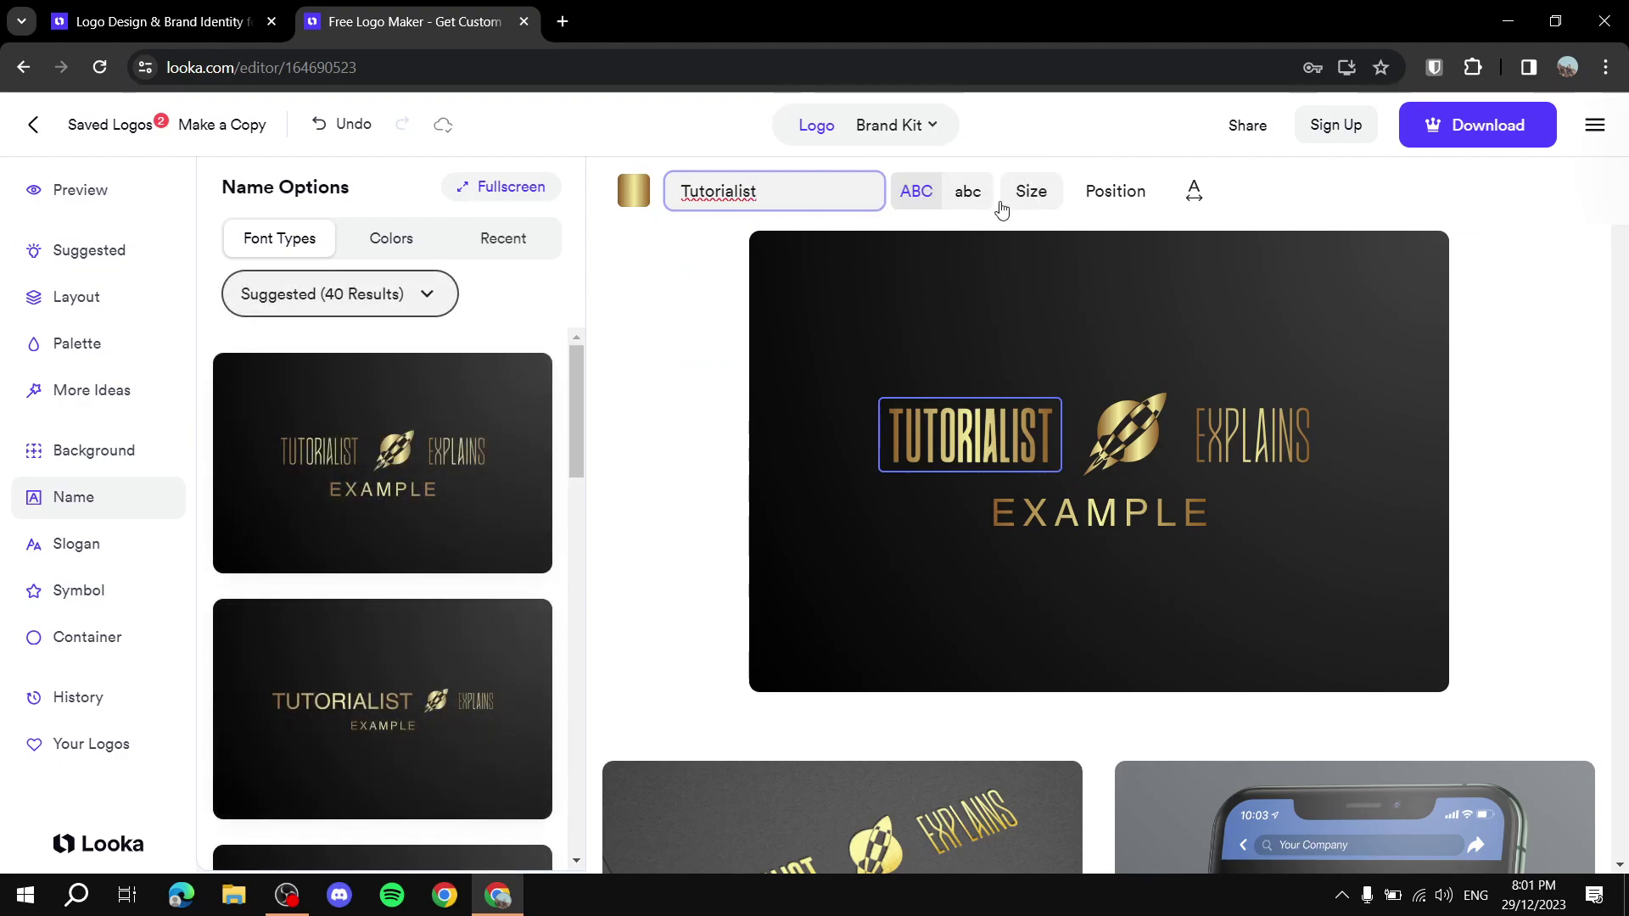
{"action": "left_click", "coordinate": [1037, 202]}
{"action": "left_click", "coordinate": [1030, 192]}
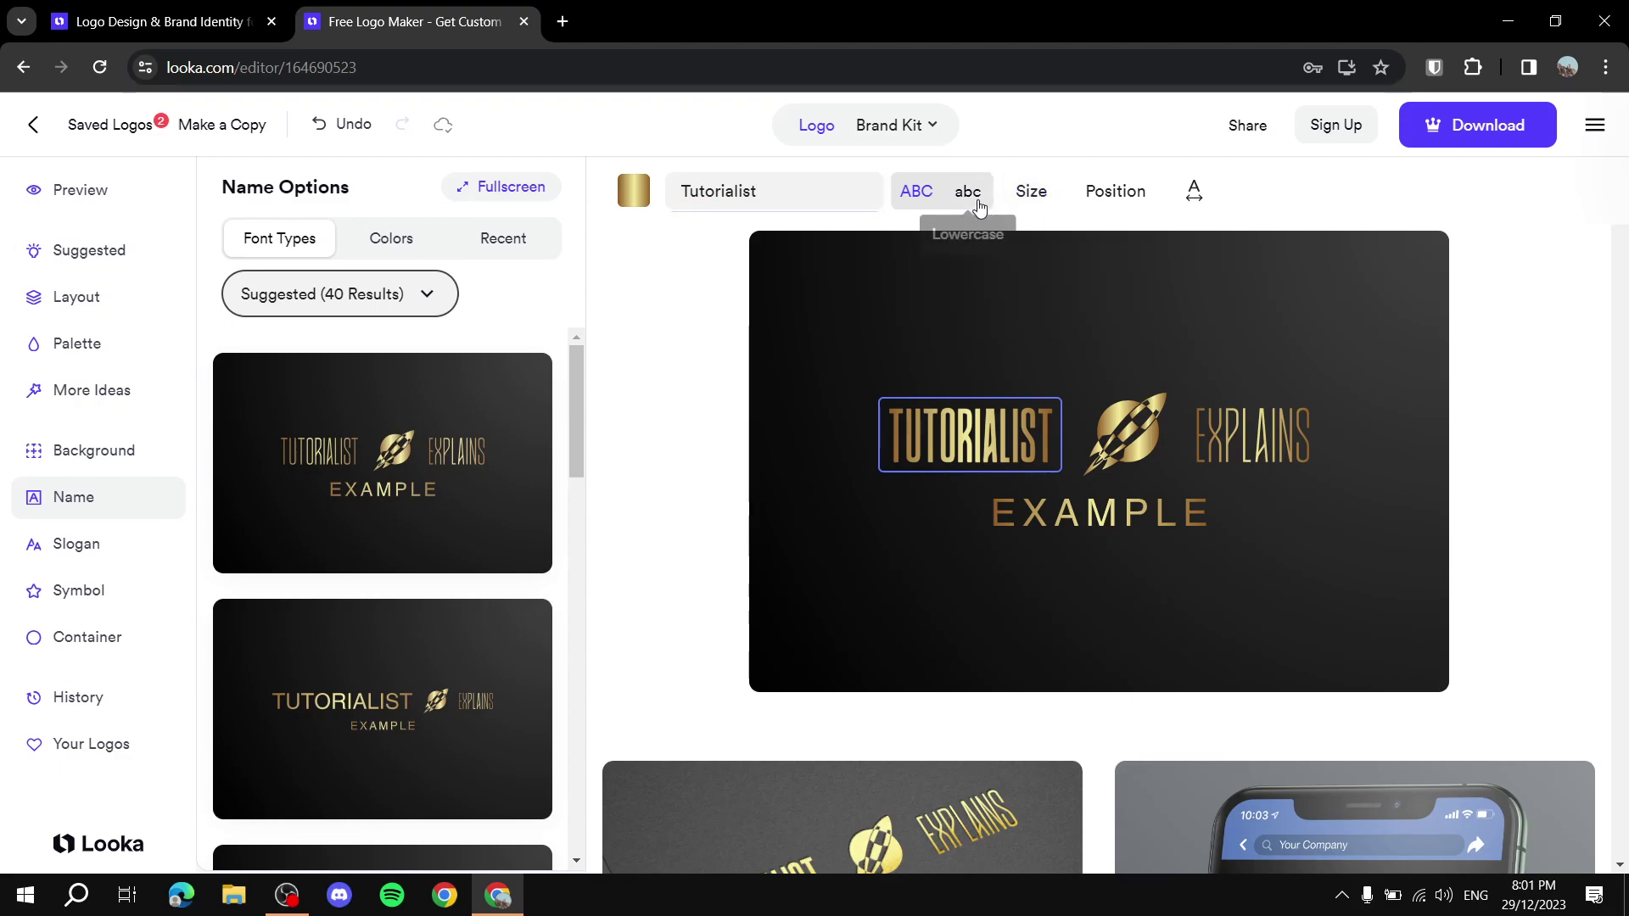
{"action": "left_click", "coordinate": [965, 194]}
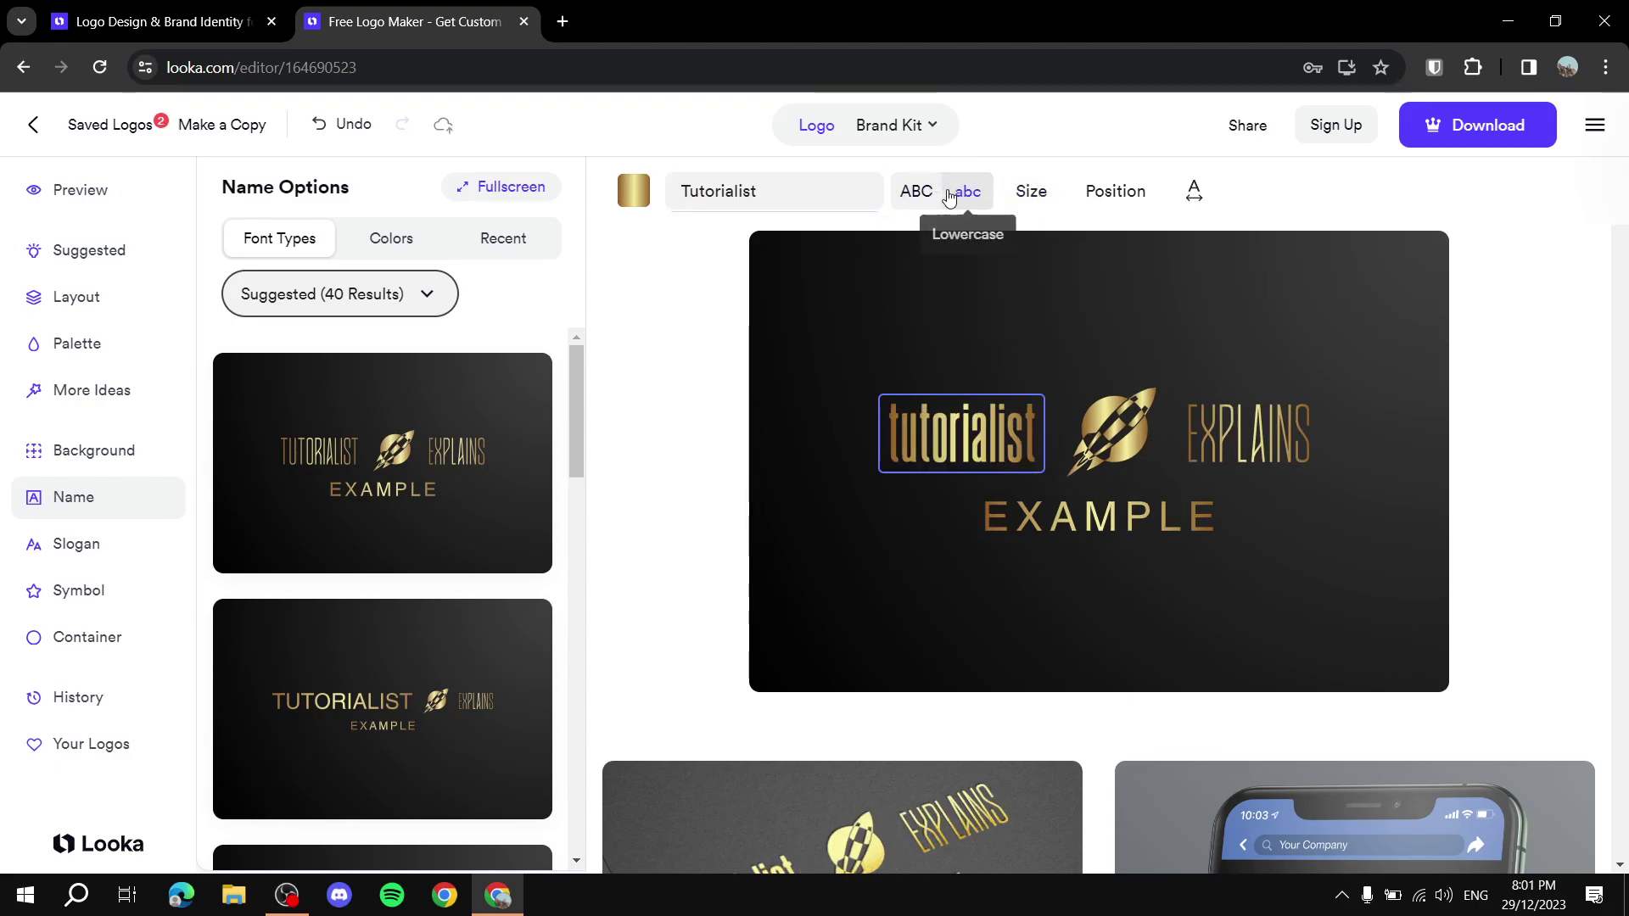
{"action": "left_click", "coordinate": [912, 192]}
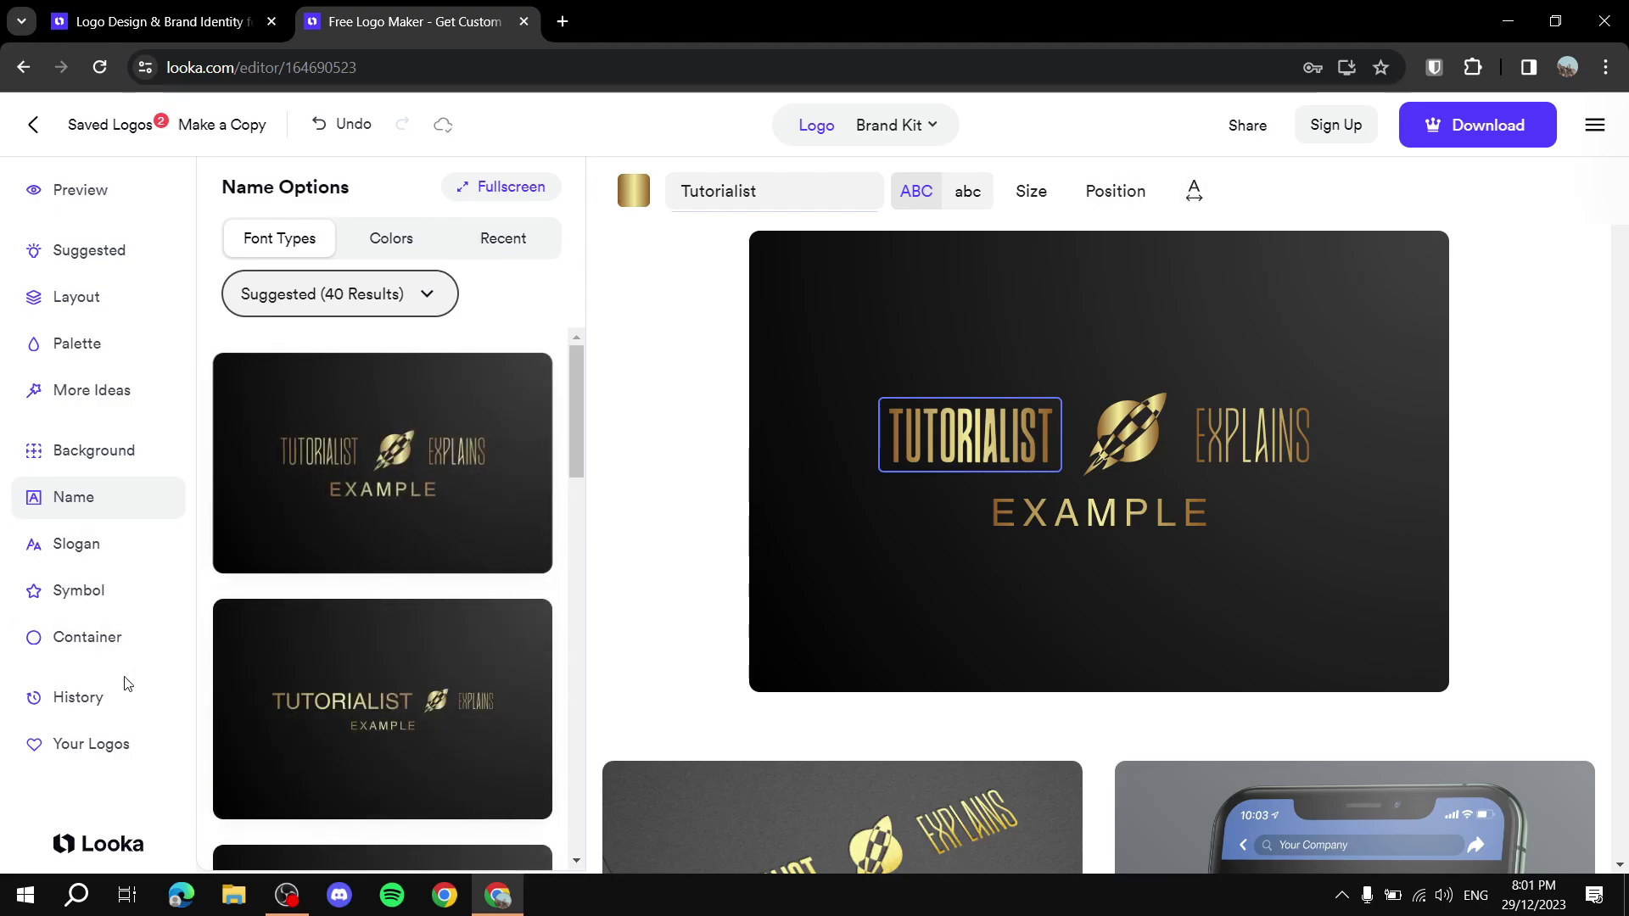
Step: Add the open hexagon container, with gold chevrons above and below, around the logo and deselect it
{"action": "left_click", "coordinate": [90, 657]}
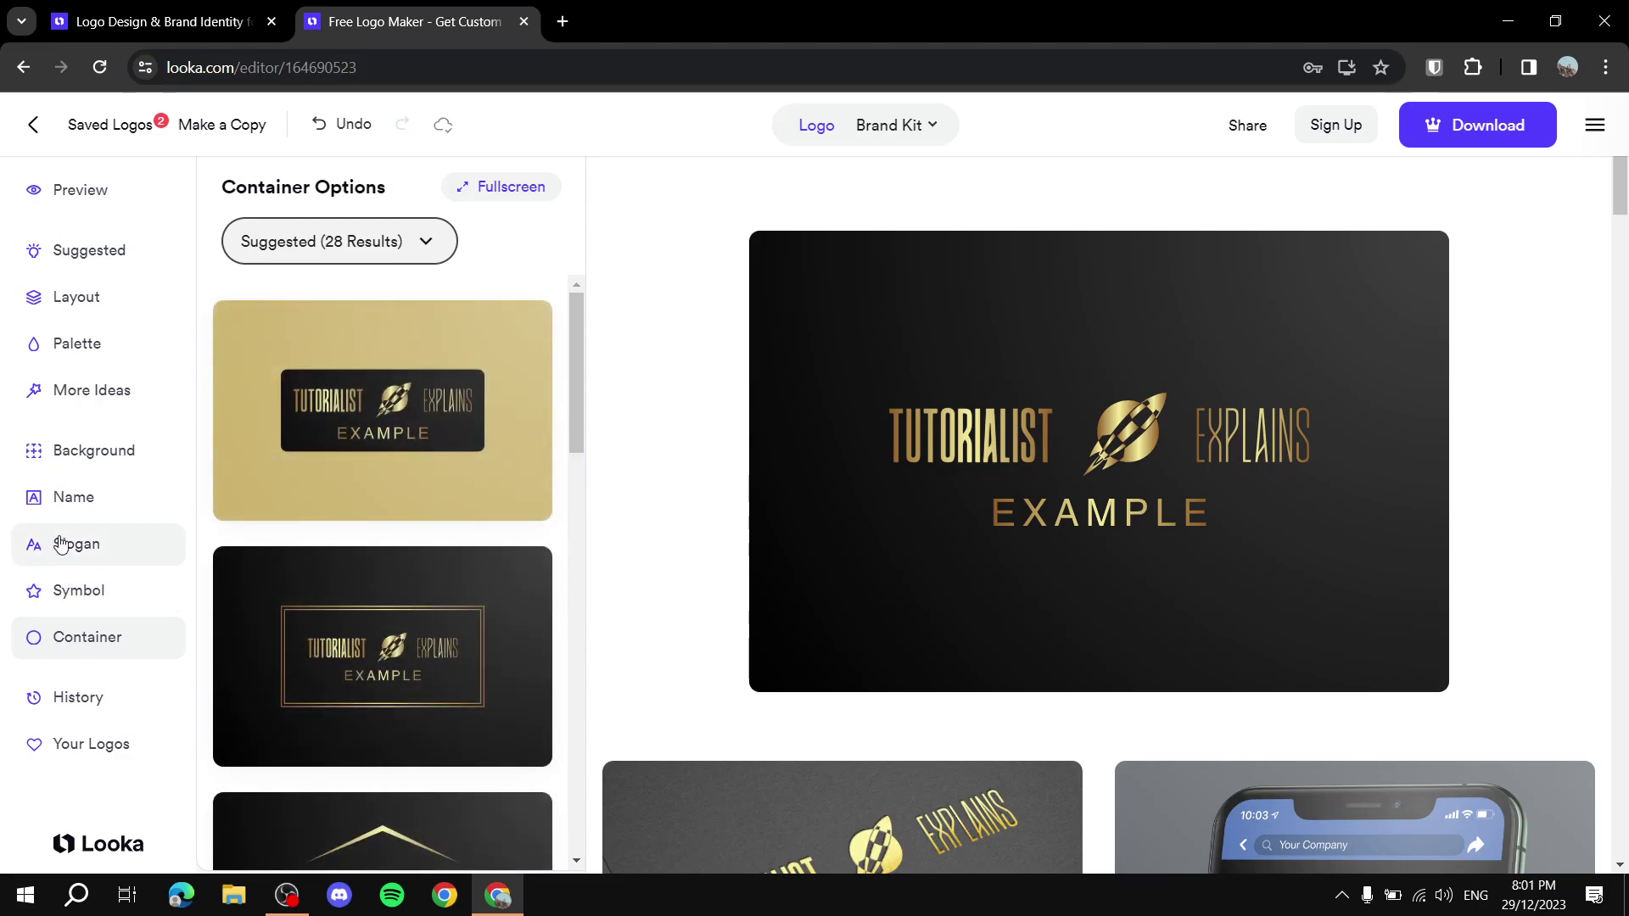
{"action": "scroll", "coordinate": [360, 546], "scroll_direction": "down", "scroll_amount": 2}
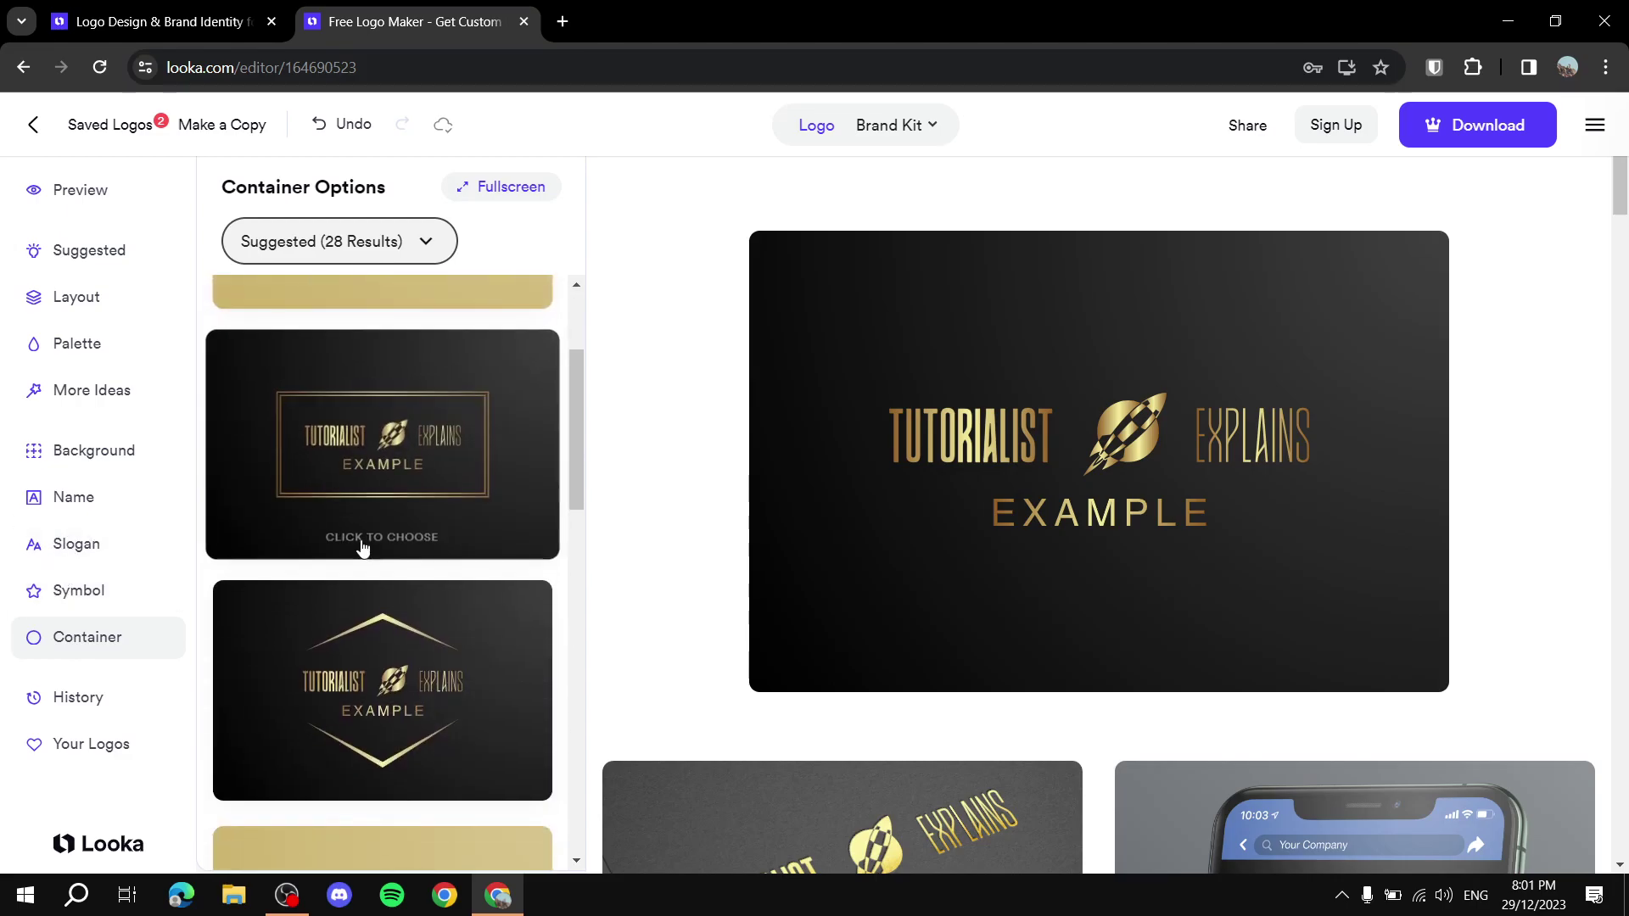
{"action": "left_click", "coordinate": [389, 688]}
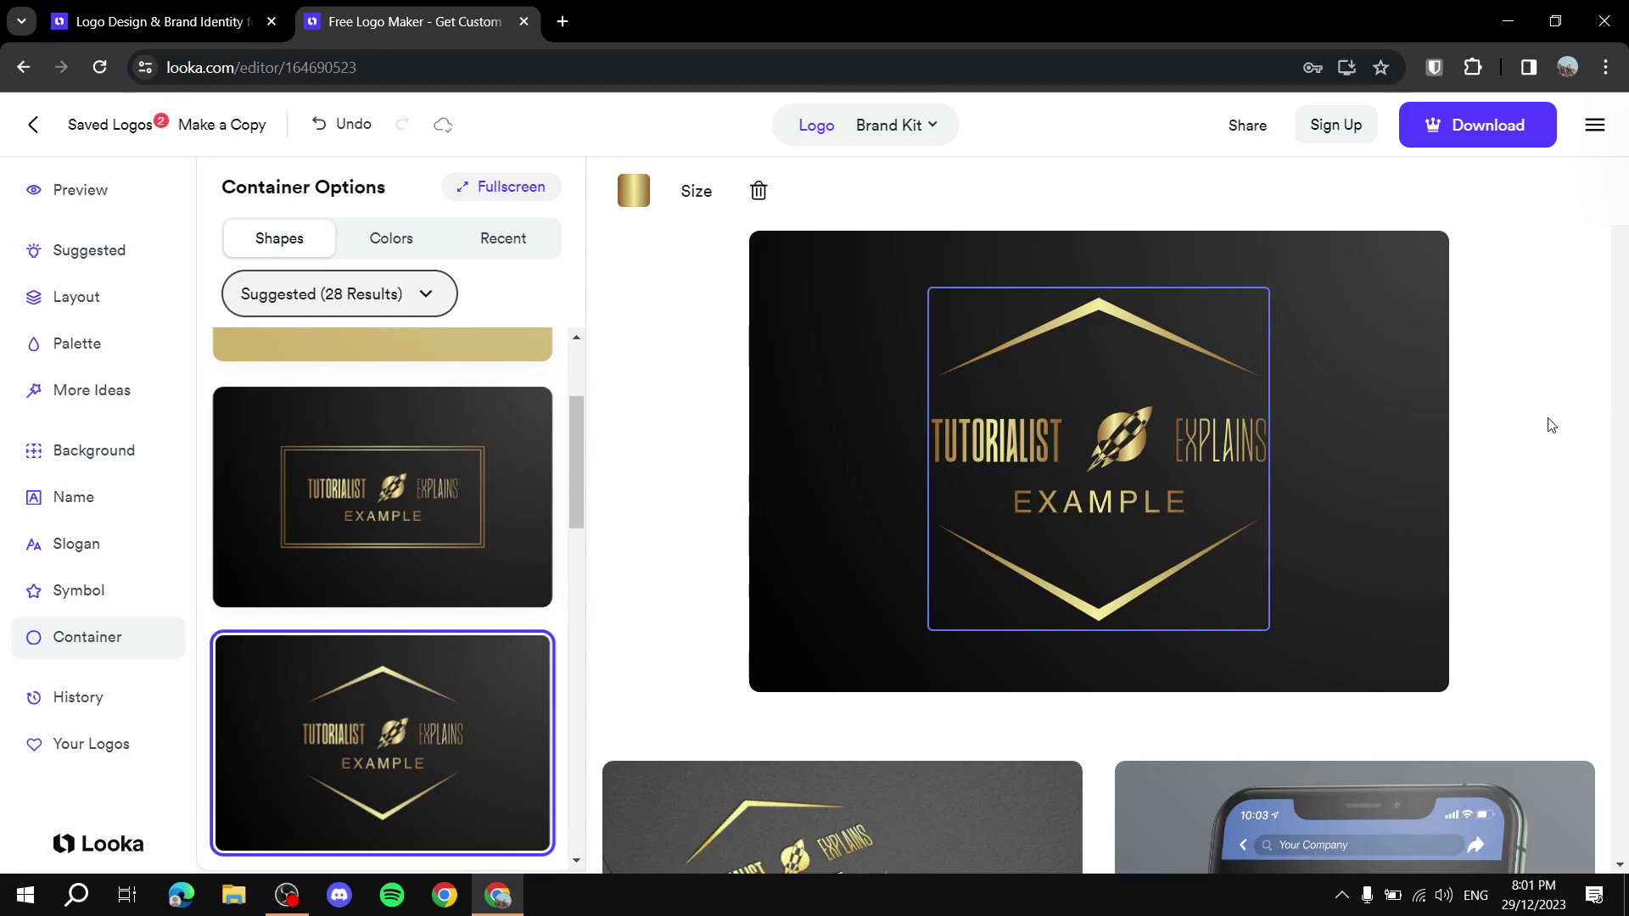
{"action": "left_click", "coordinate": [1529, 440]}
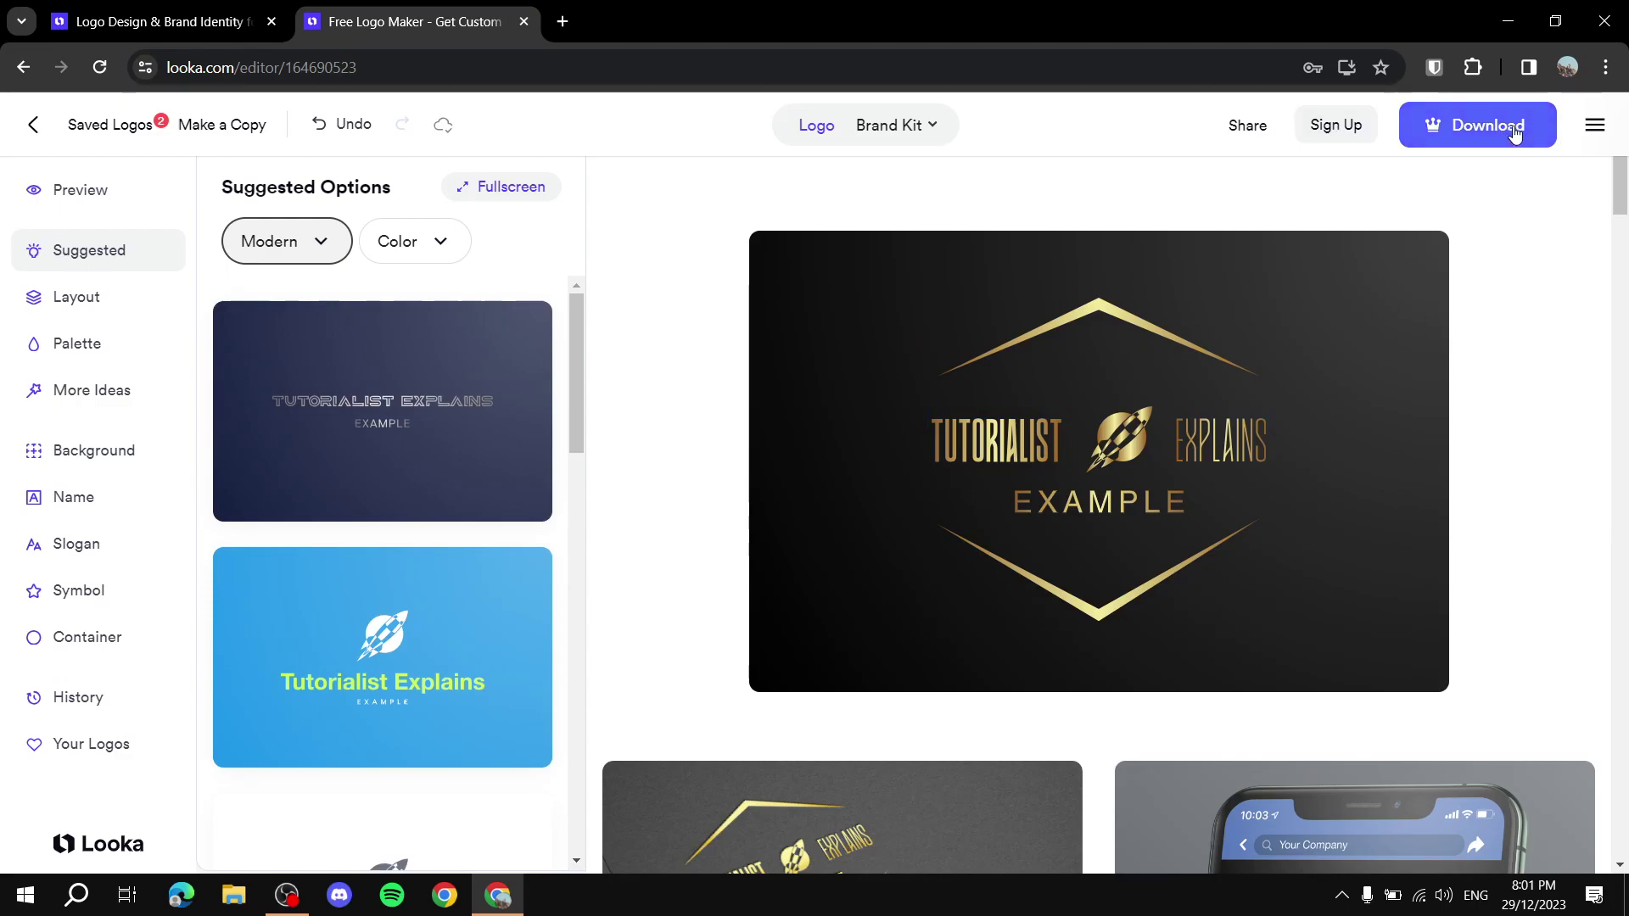
Step: Look through the branded materials included in the Brand Kit for the logo
{"action": "left_click", "coordinate": [886, 129]}
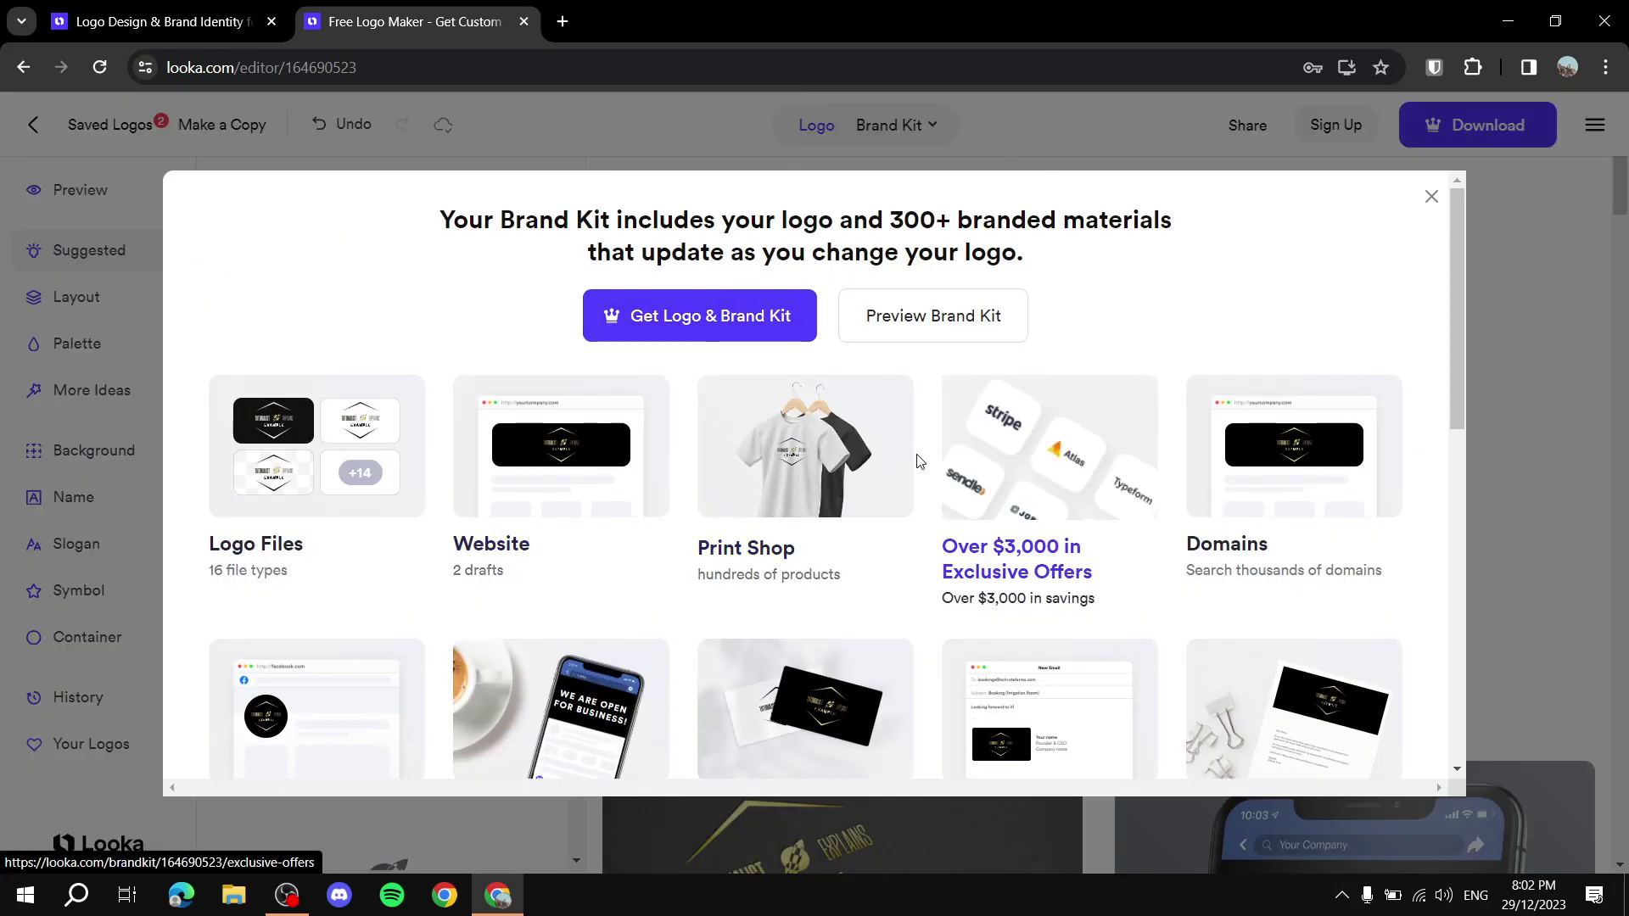
{"action": "scroll", "coordinate": [689, 407], "scroll_direction": "down", "scroll_amount": 3}
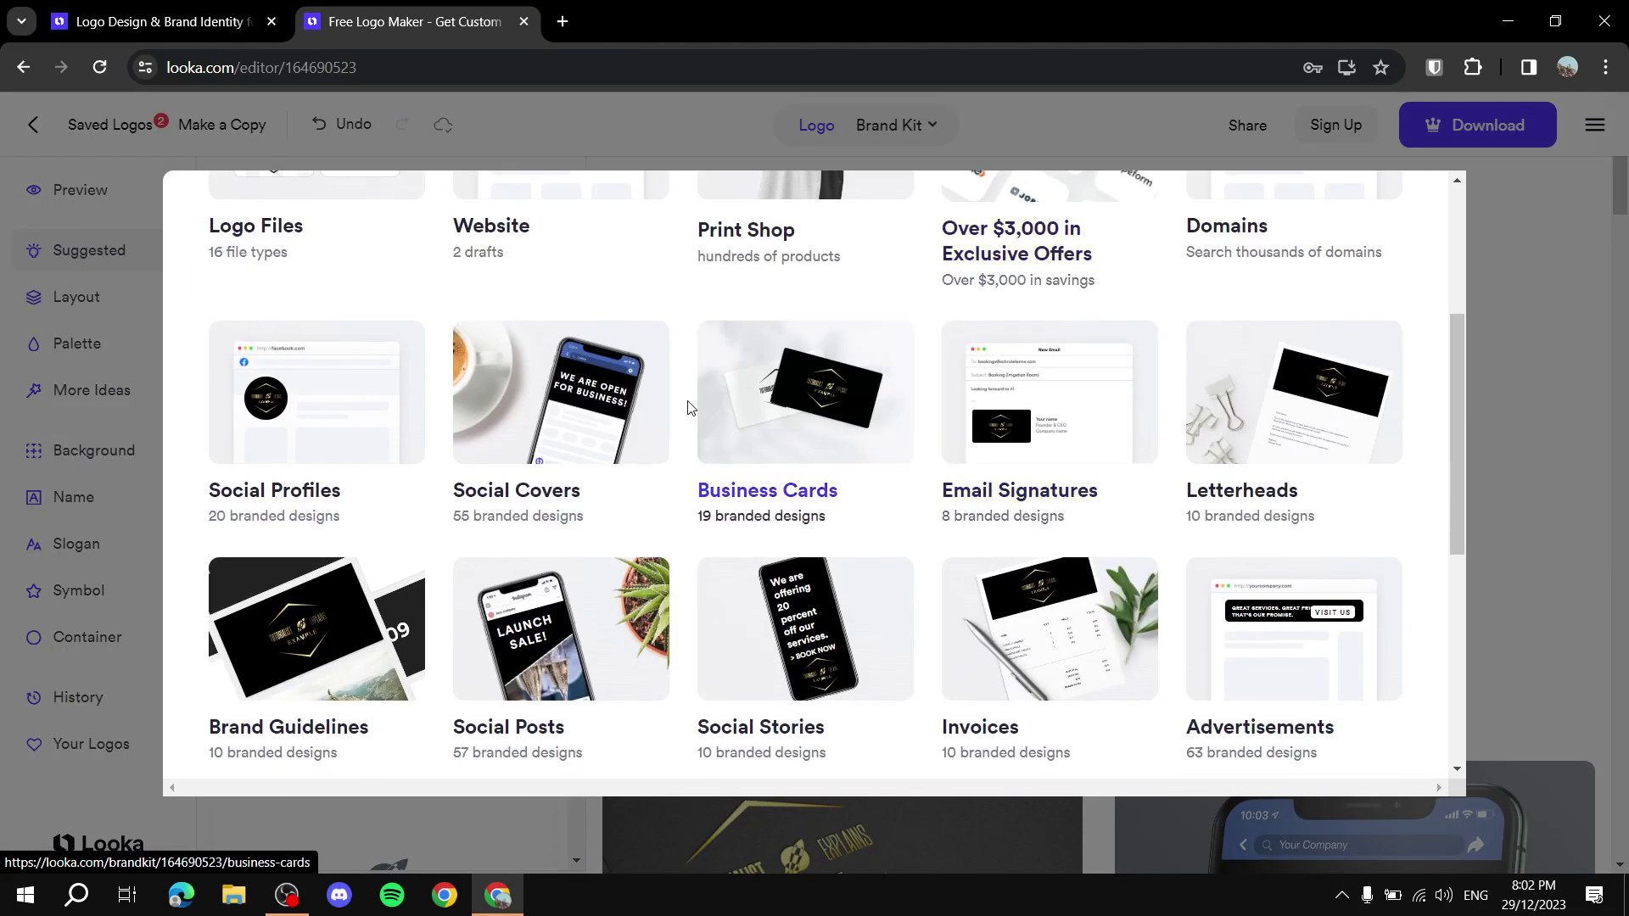
{"action": "scroll", "coordinate": [689, 407], "scroll_direction": "down", "scroll_amount": 5}
{"action": "scroll", "coordinate": [798, 604], "scroll_direction": "up", "scroll_amount": 6}
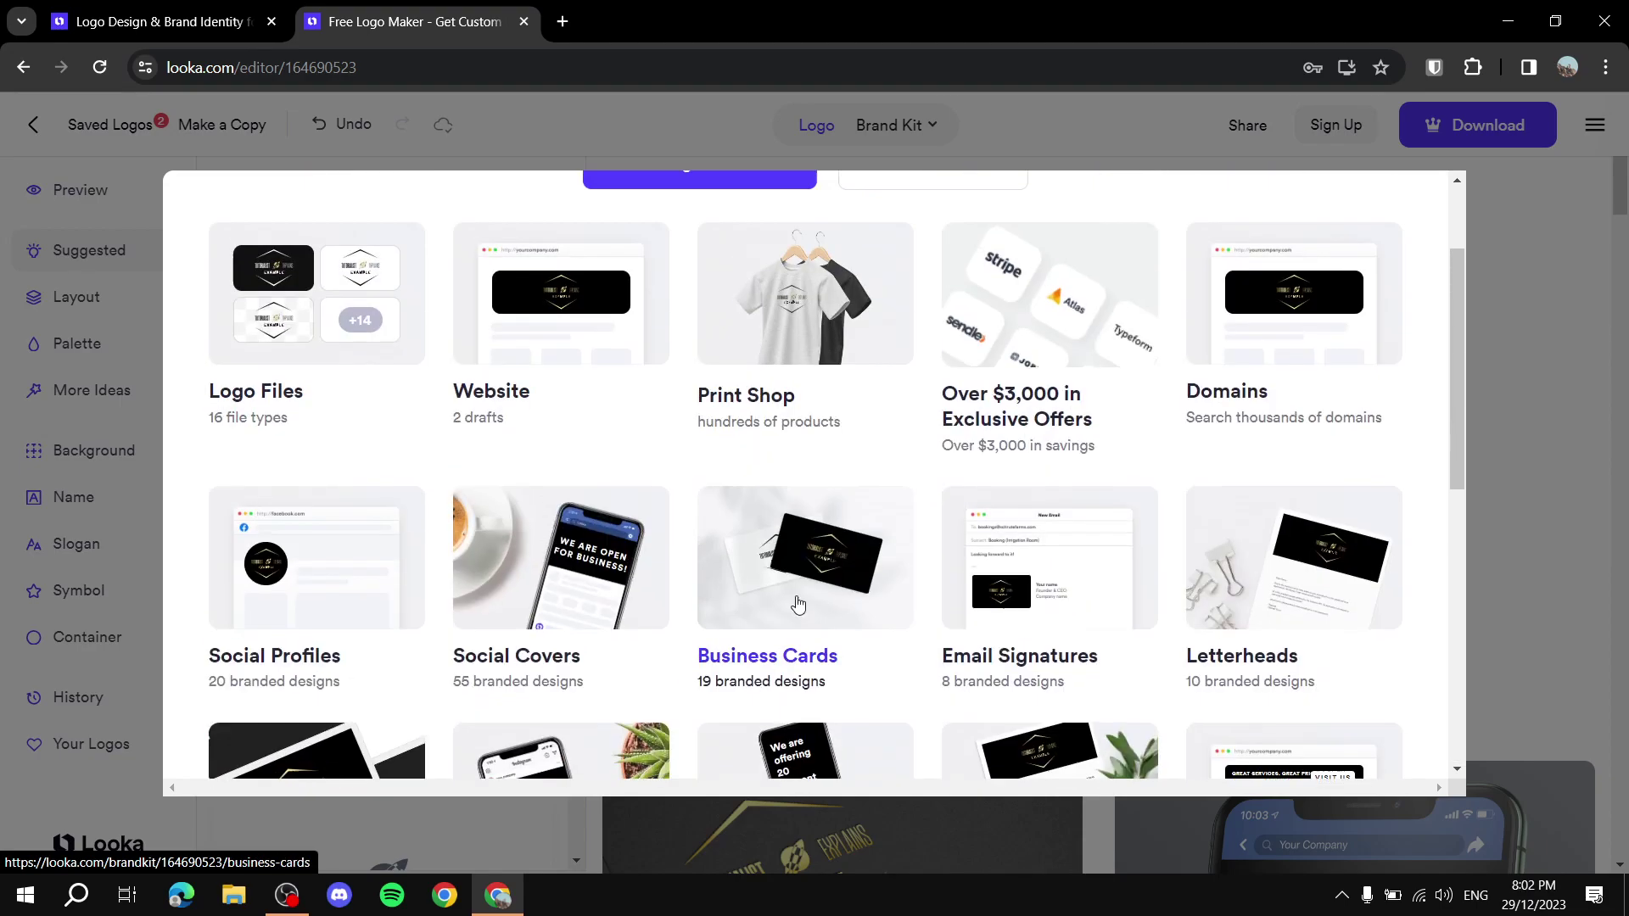
Step: Open the full Brand Kit preview and look through its recommended, social media, business document and marketing designs
{"action": "scroll", "coordinate": [797, 604], "scroll_direction": "up", "scroll_amount": 1}
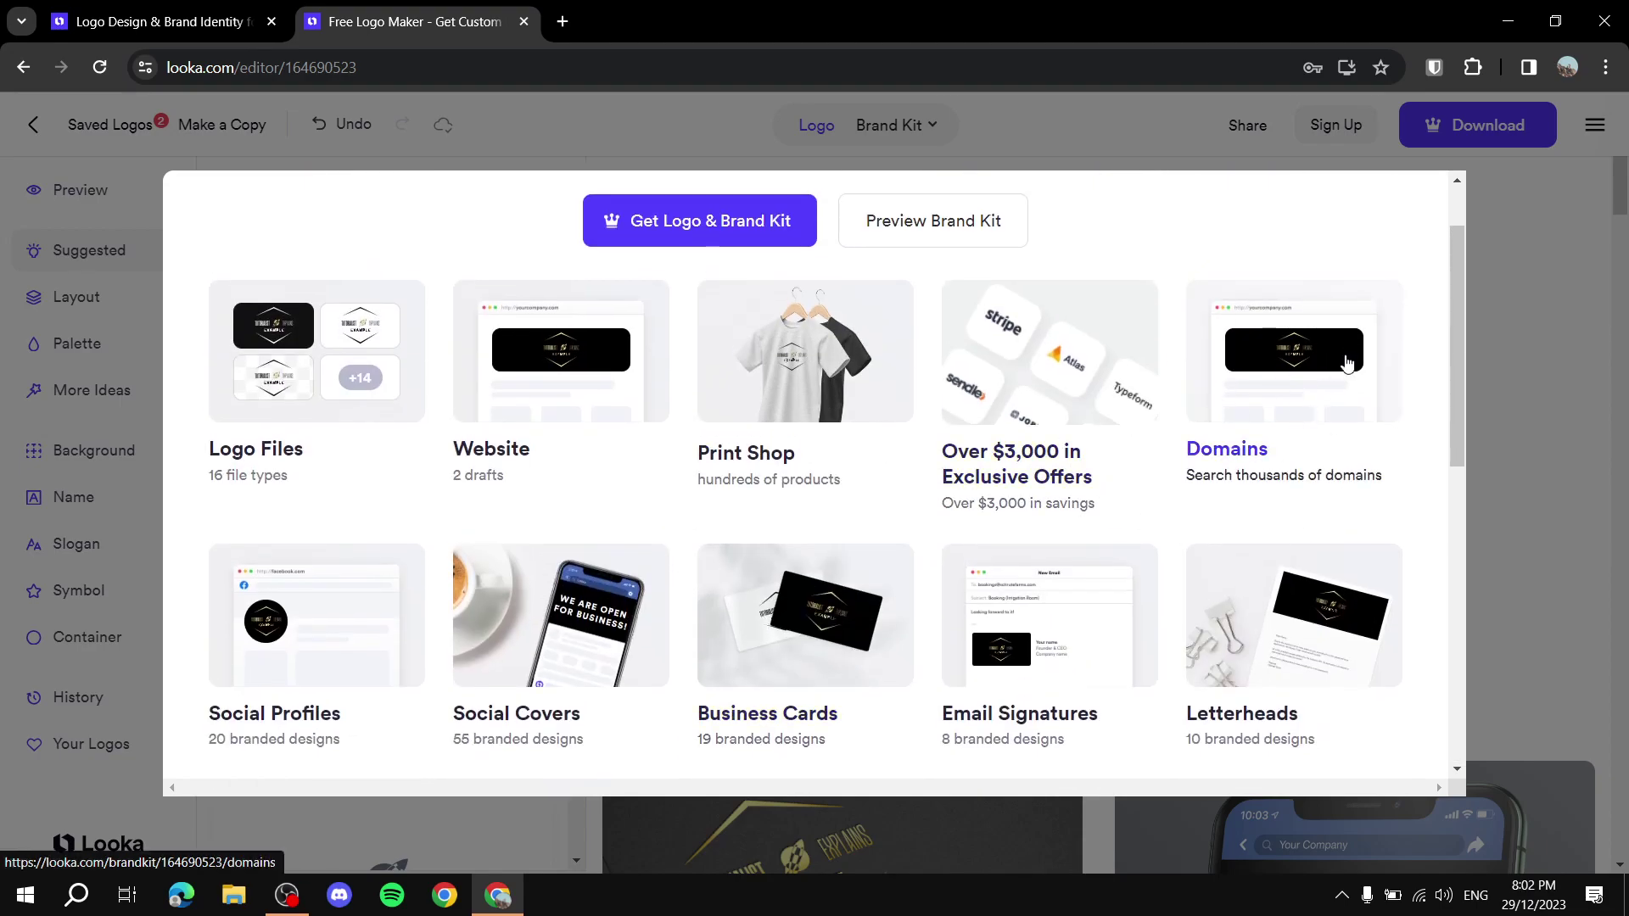
{"action": "left_click", "coordinate": [923, 224]}
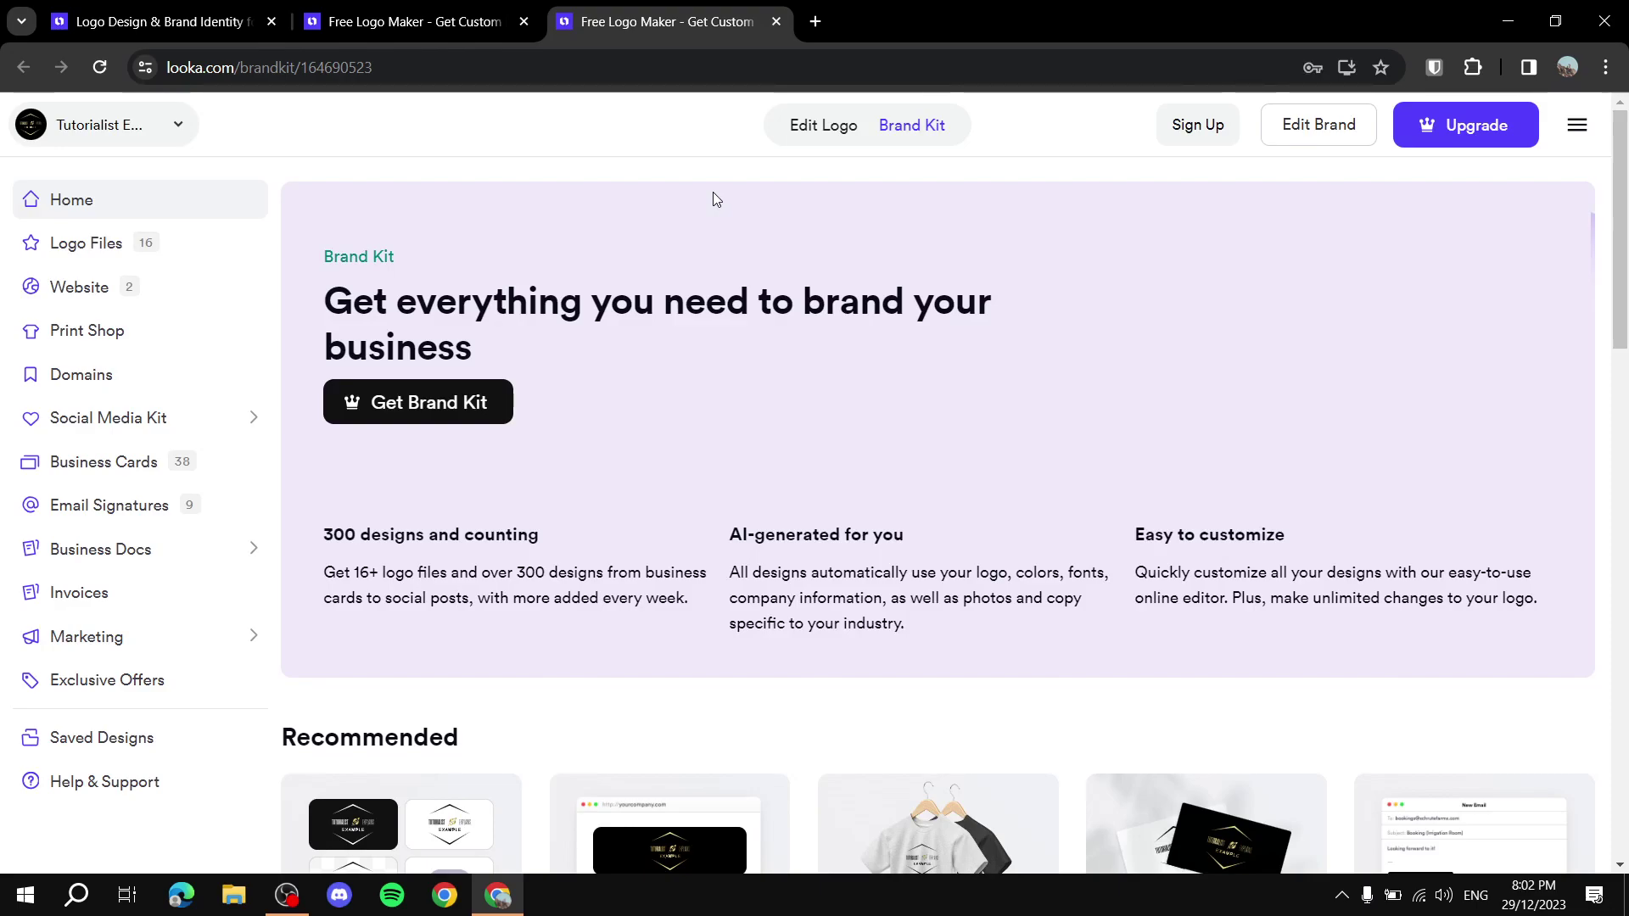
{"action": "scroll", "coordinate": [979, 353], "scroll_direction": "down", "scroll_amount": 6}
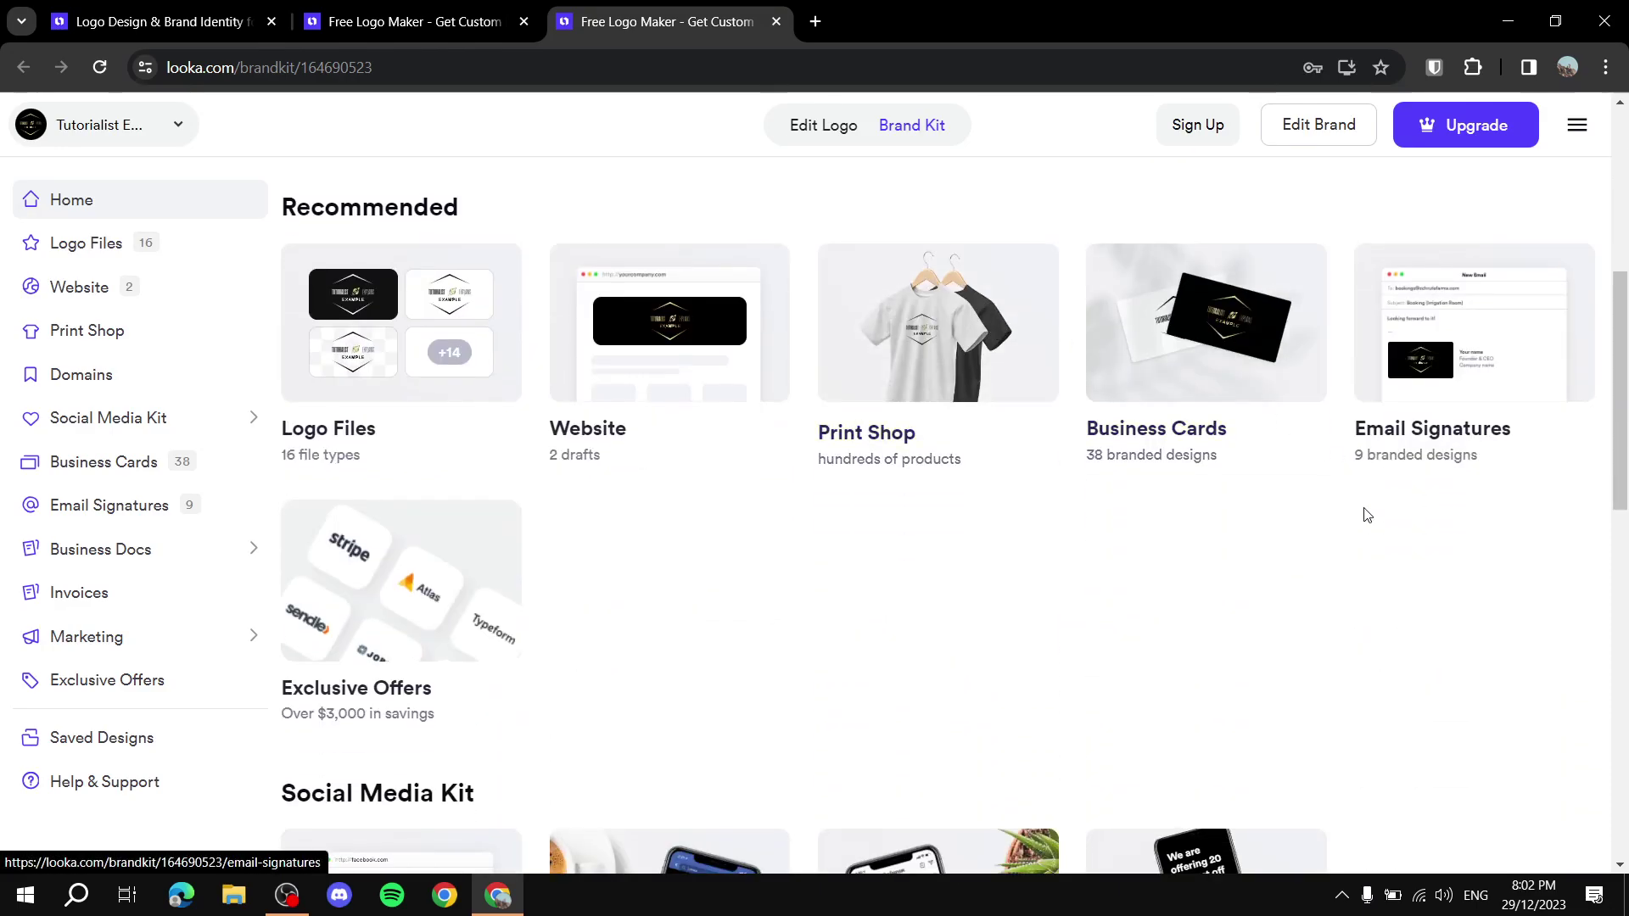
{"action": "scroll", "coordinate": [1199, 618], "scroll_direction": "down", "scroll_amount": 7}
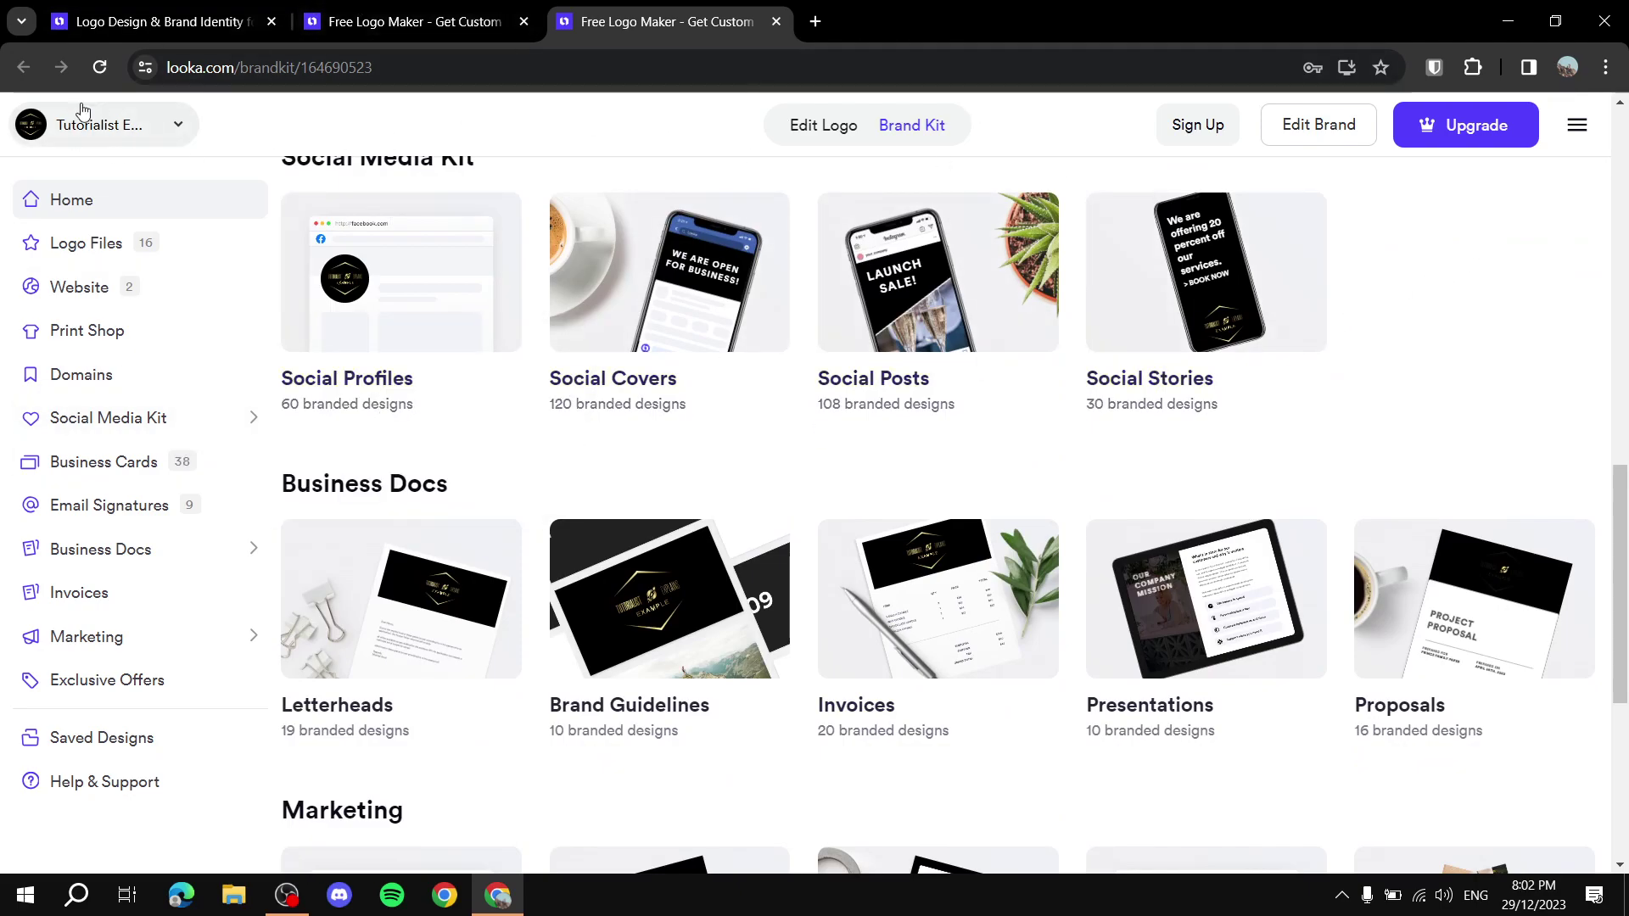
{"action": "scroll", "coordinate": [1039, 335], "scroll_direction": "down", "scroll_amount": 5}
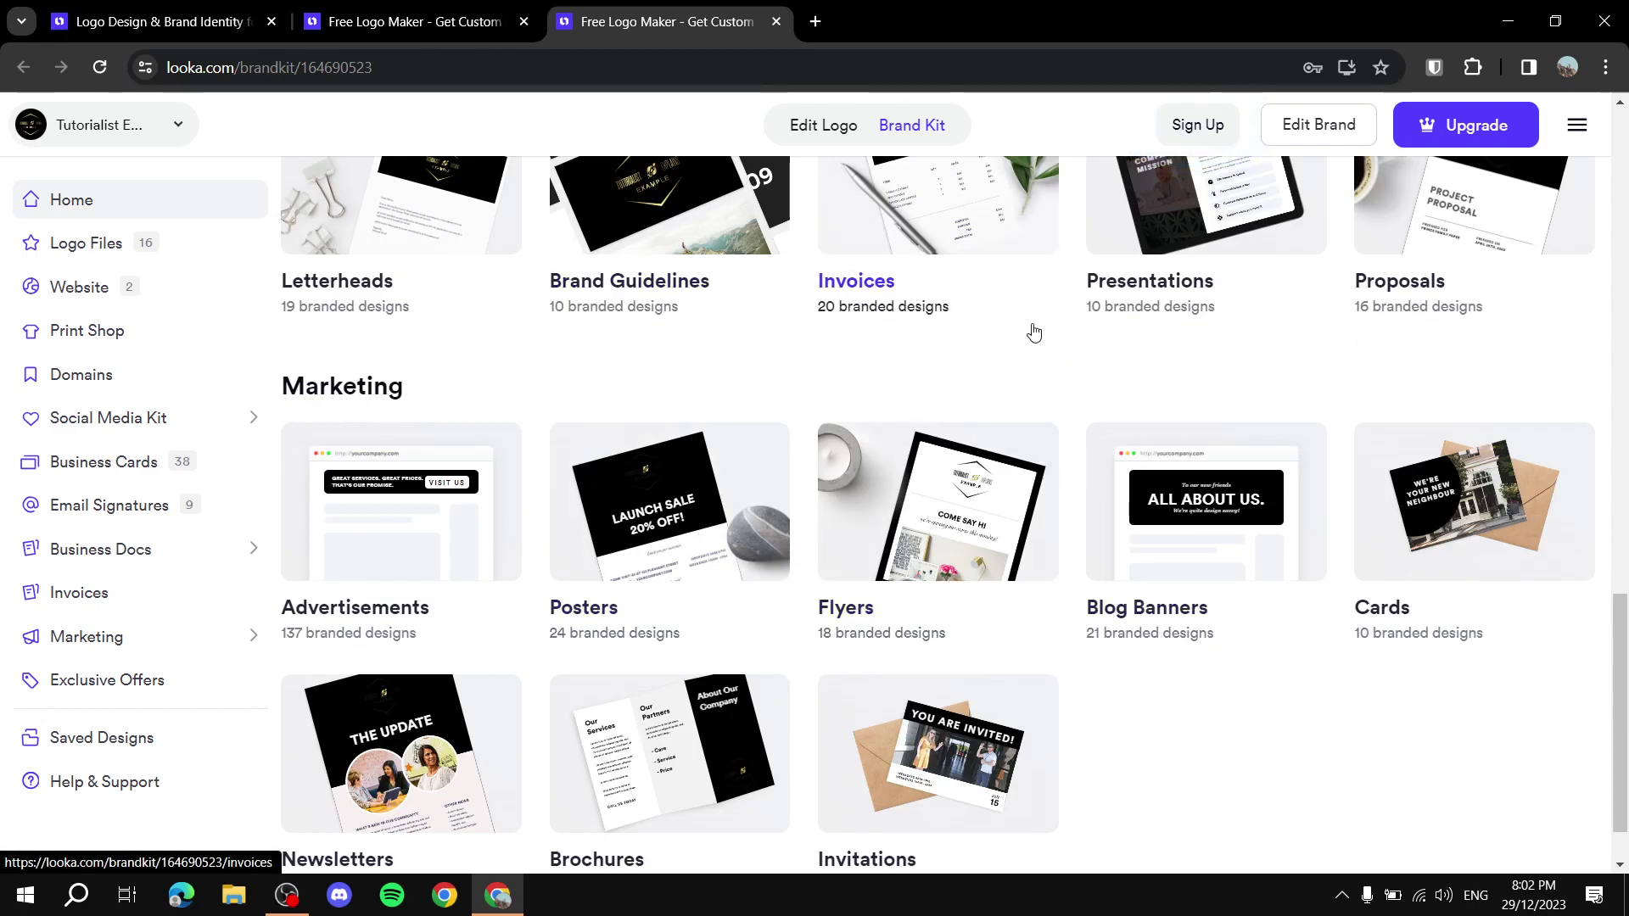
{"action": "scroll", "coordinate": [861, 495], "scroll_direction": "up", "scroll_amount": 15}
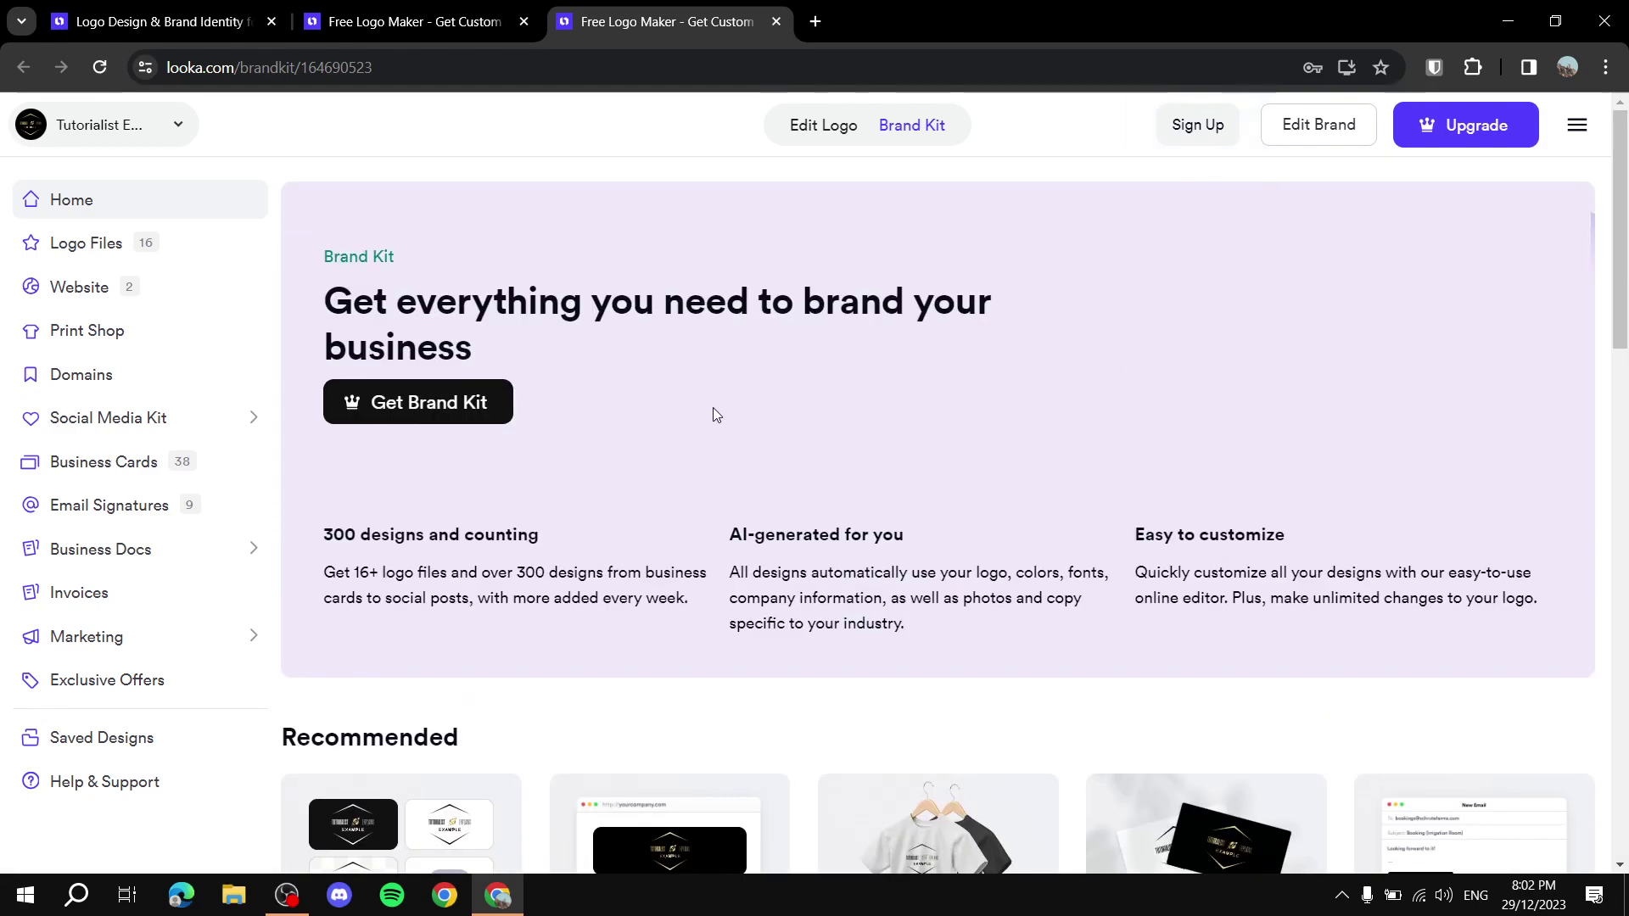
Step: Return to the logo editor and go back to the earlier "Tutorialist Explains" logo without the container
{"action": "left_click", "coordinate": [373, 26]}
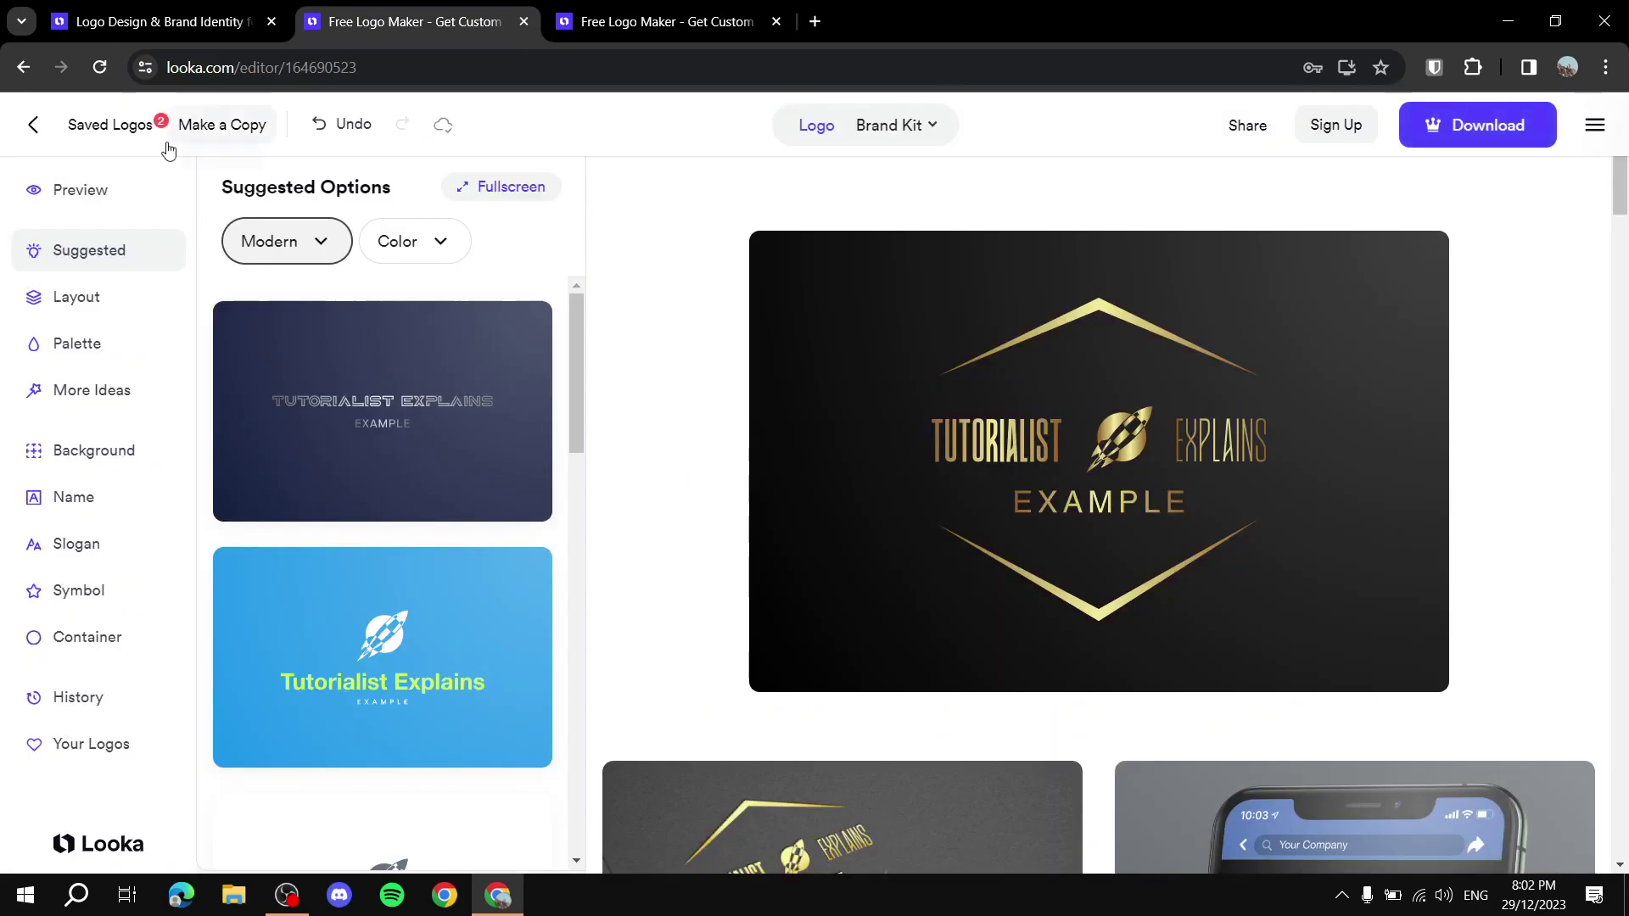
{"action": "left_click", "coordinate": [34, 127]}
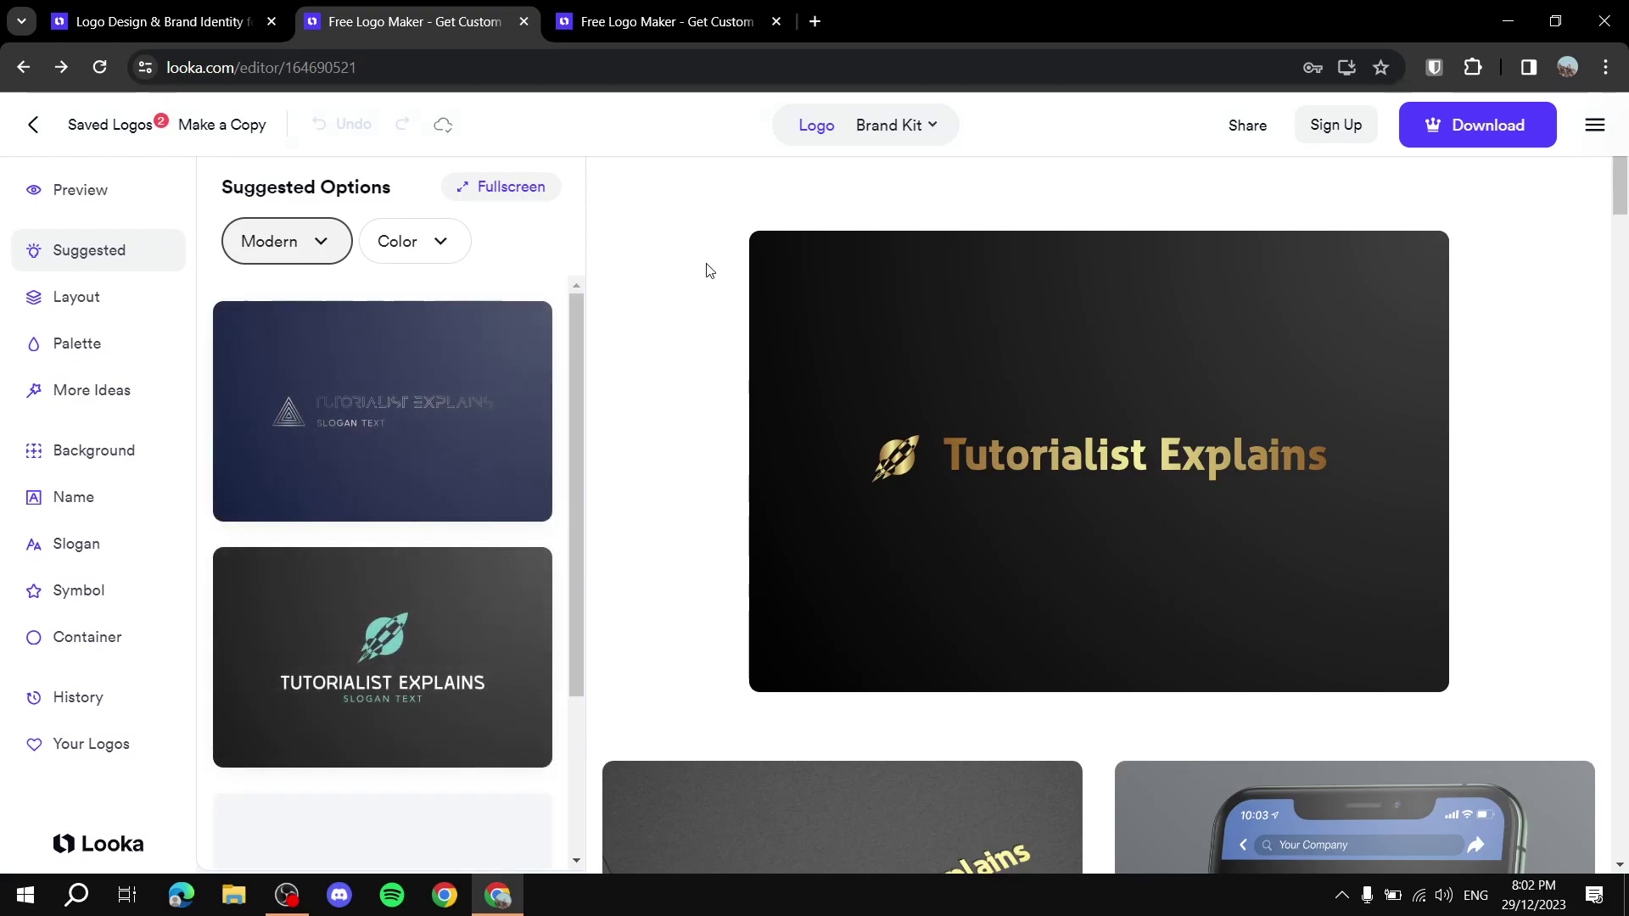
{"action": "left_click", "coordinate": [721, 9]}
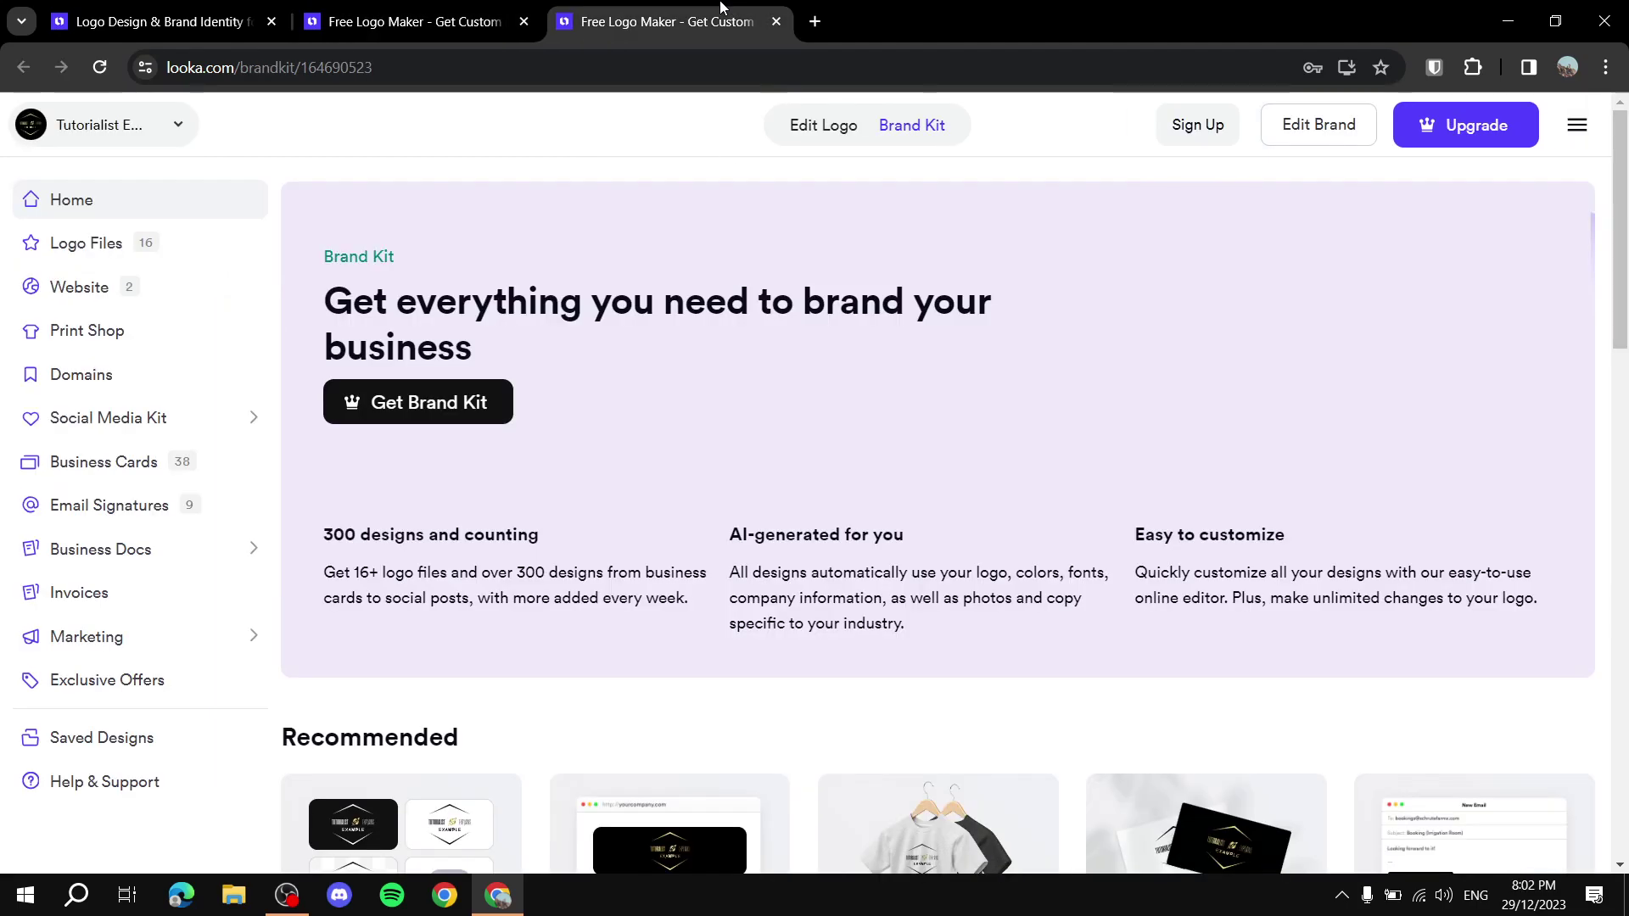
{"action": "left_click", "coordinate": [455, 9]}
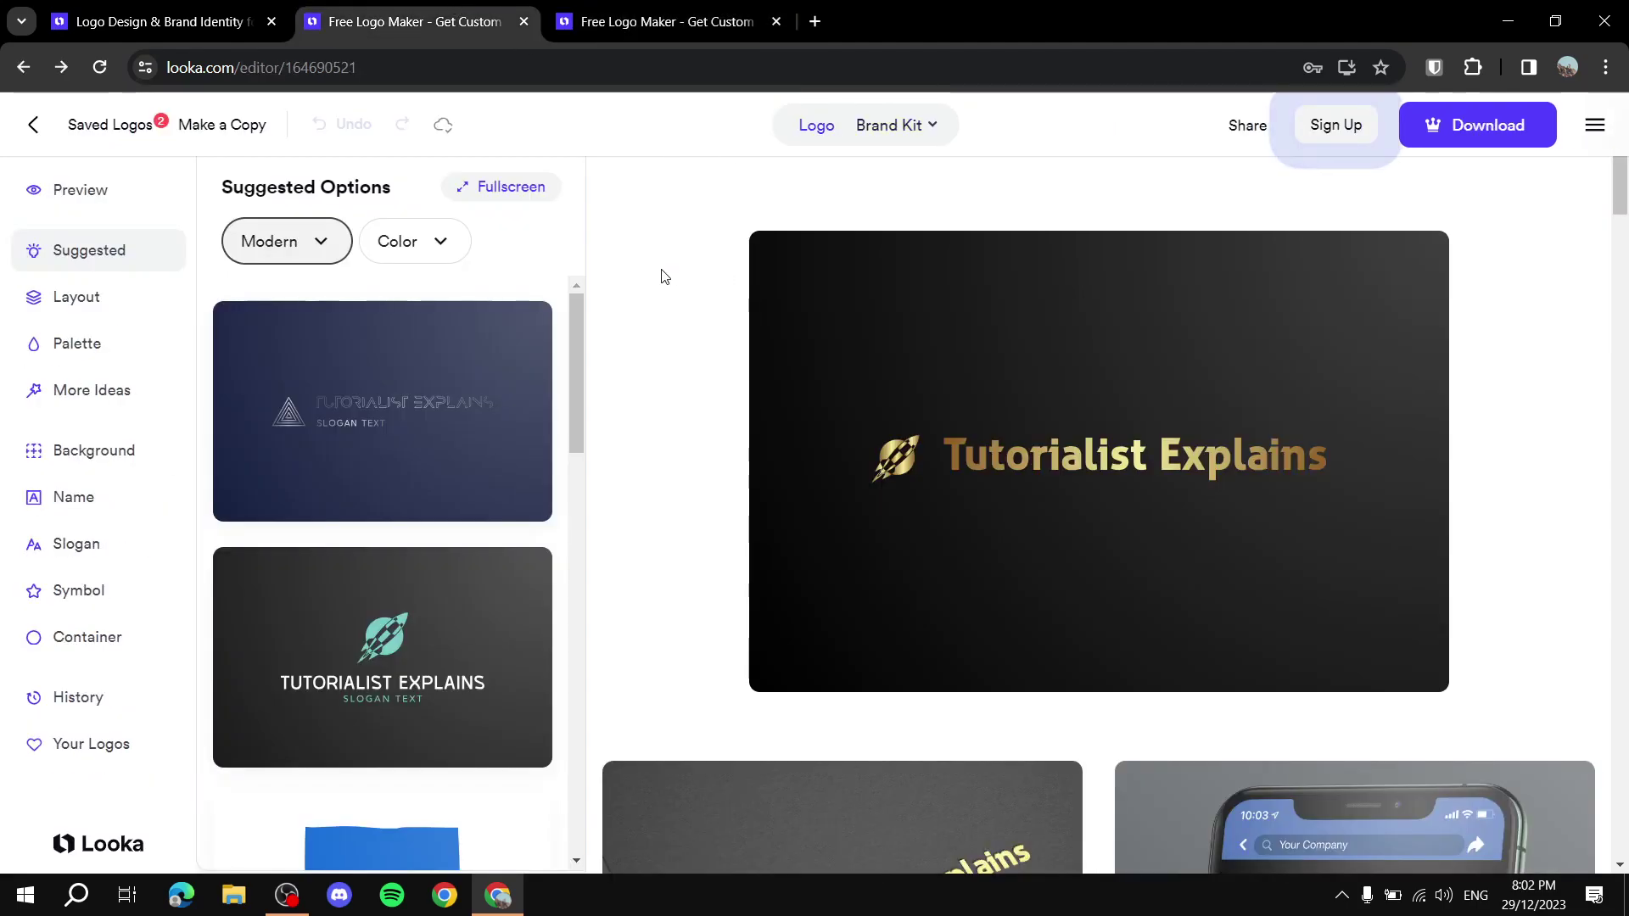